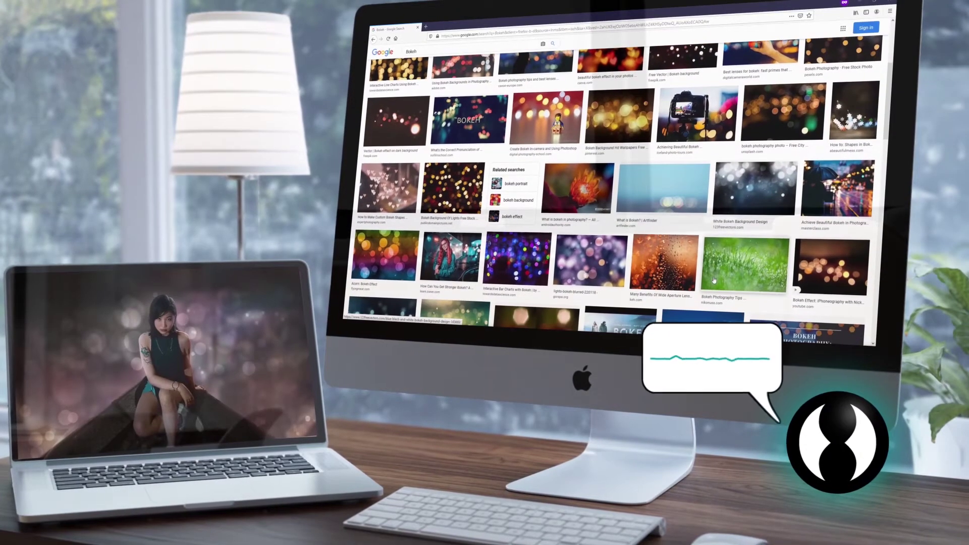
scroll(714, 281, down, 3)
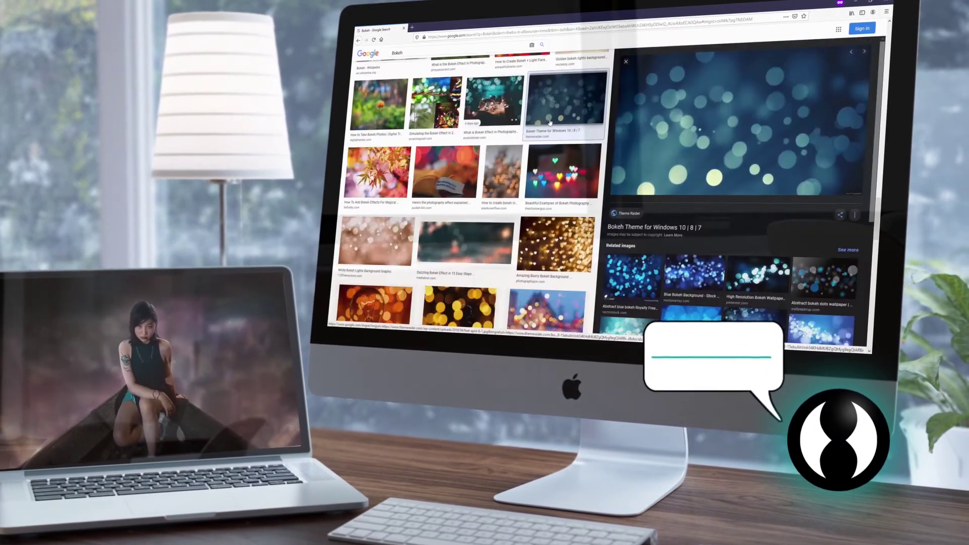
scroll(391, 165, down, 2)
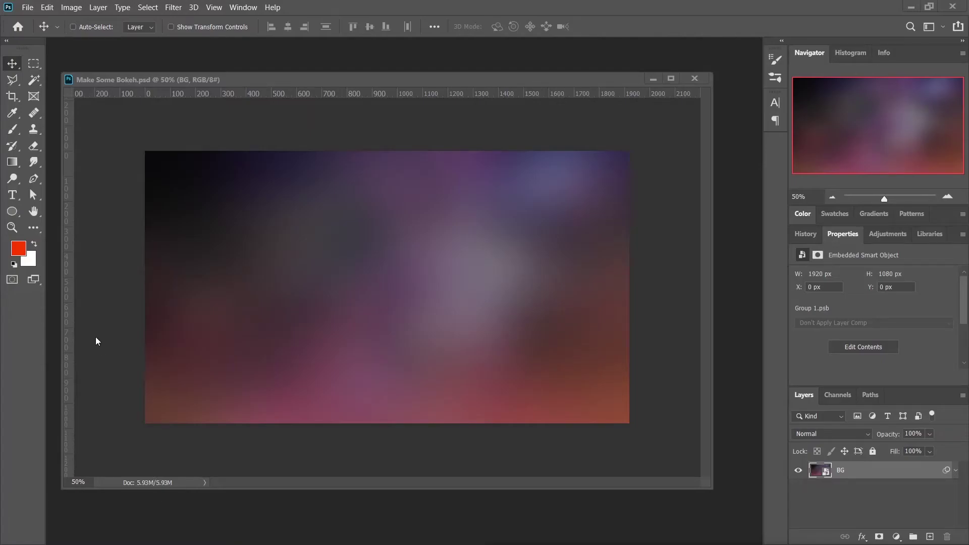
- Create a new blank document 1500 px wide and 1500 px high with a white background
click(32, 8)
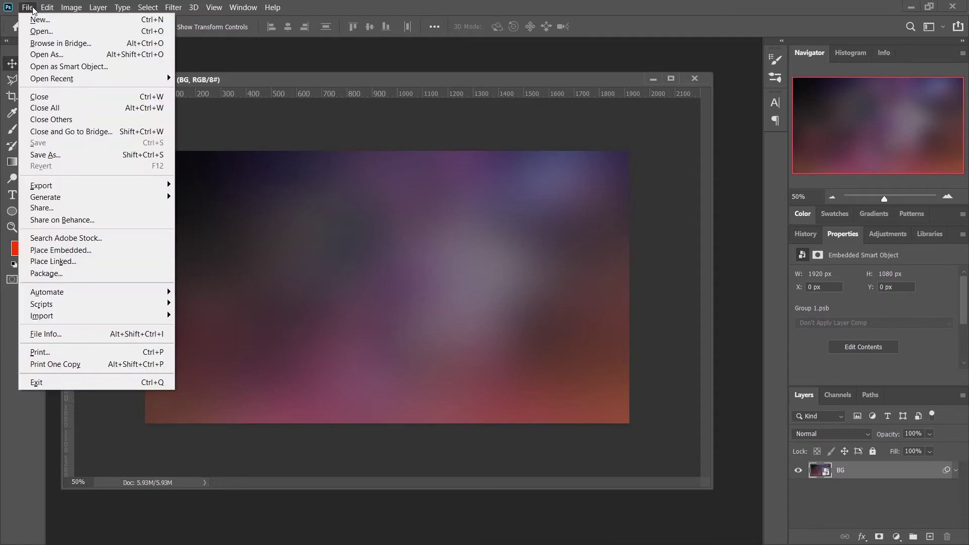
click(38, 20)
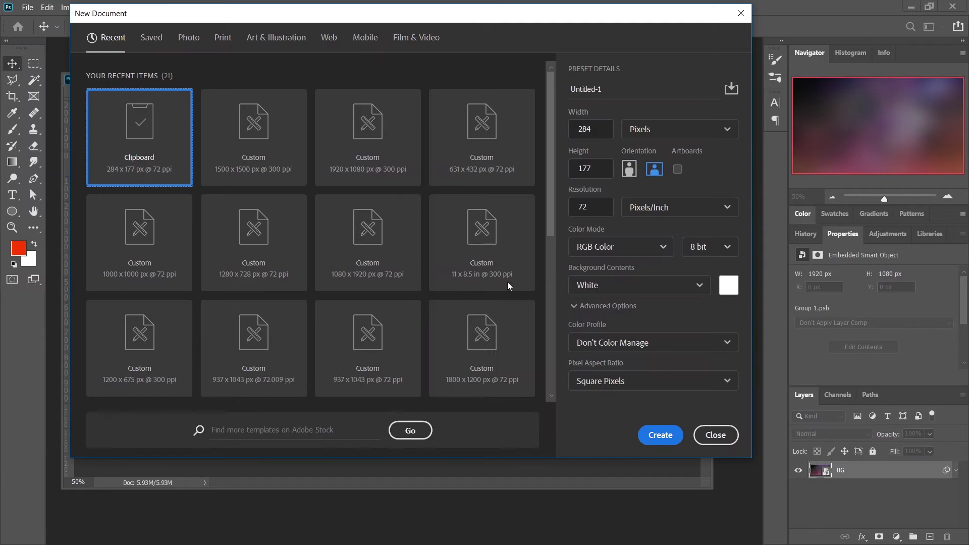
drag(598, 130, 471, 131)
text(15)
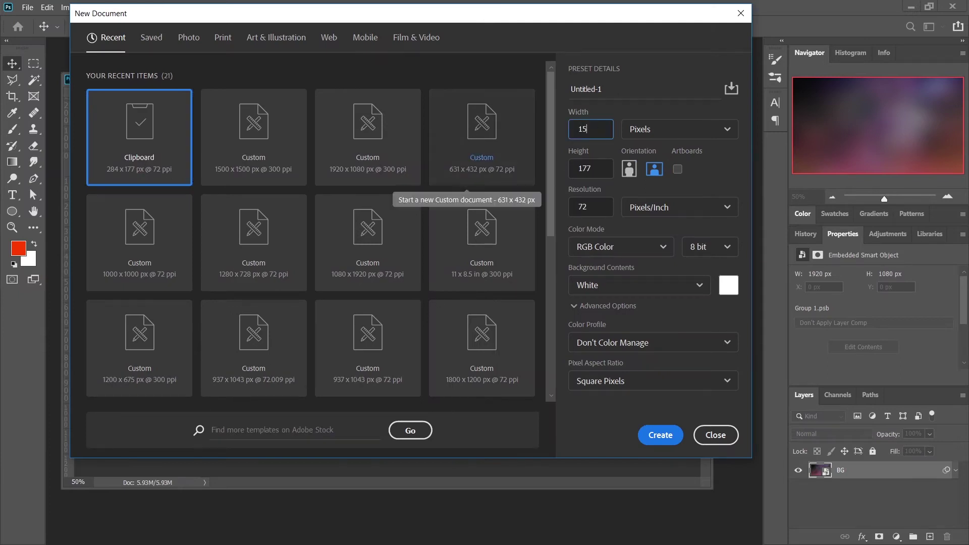
key(Tab)
key(Tab)
text(1)
click(660, 434)
- Move the new document's window upward and enlarge it so the whole canvas fits with room around it
drag(288, 100, 289, 56)
drag(633, 463, 738, 511)
drag(231, 363, 80, 385)
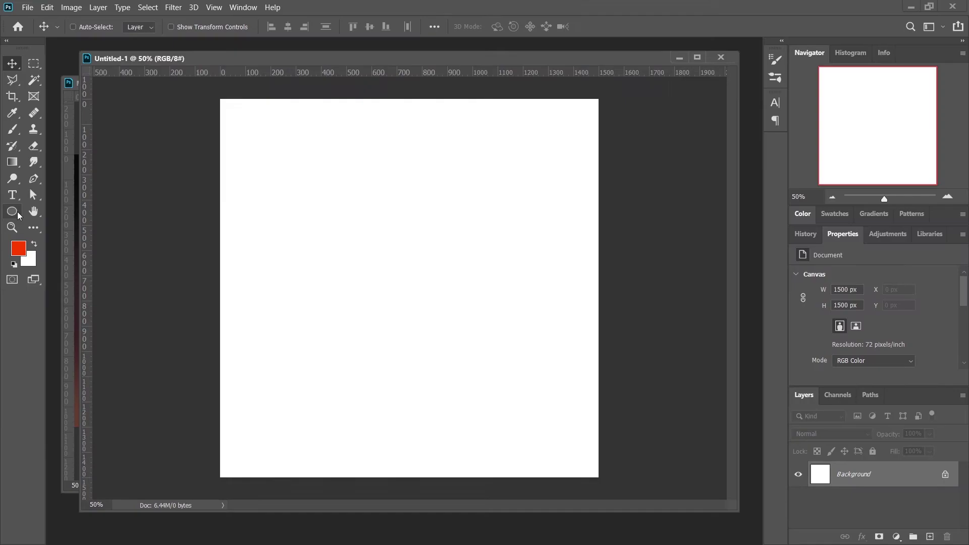
- Draw a circle shape about 1498 px across over the canvas, with a black fill and a solid 25 px black stroke
click(21, 165)
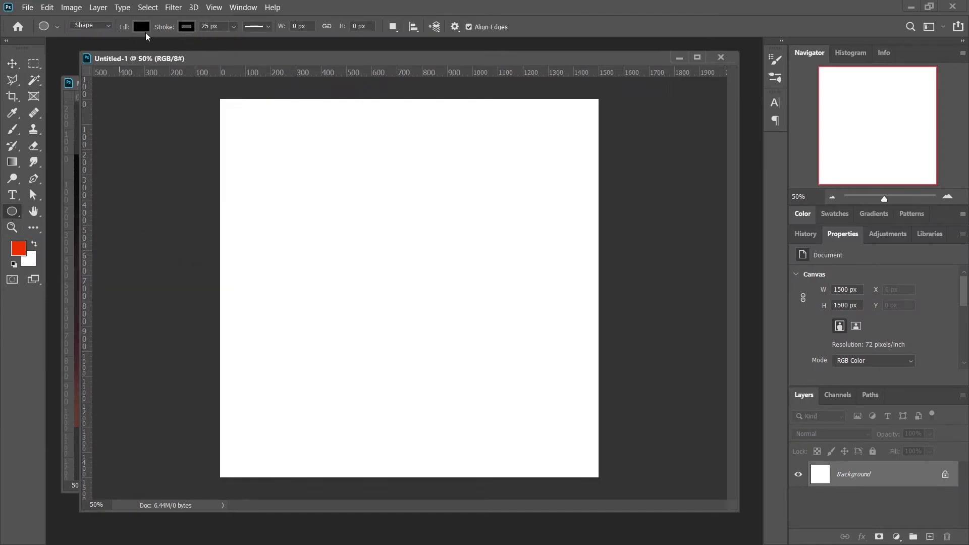
click(143, 25)
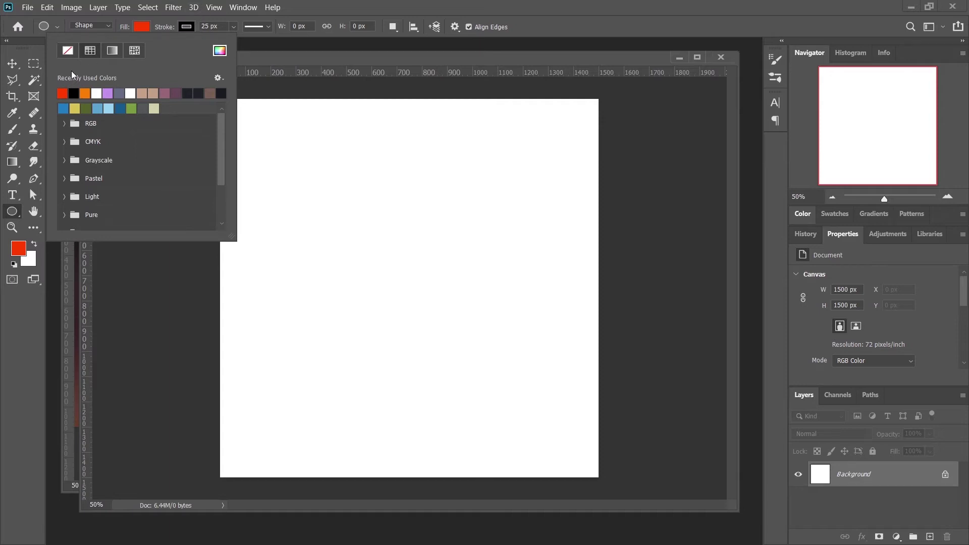
click(75, 91)
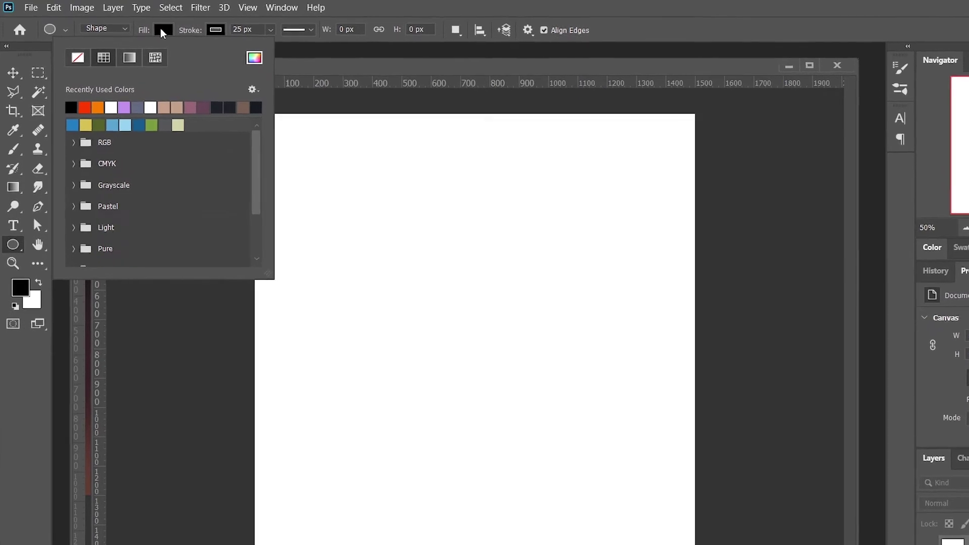
click(295, 32)
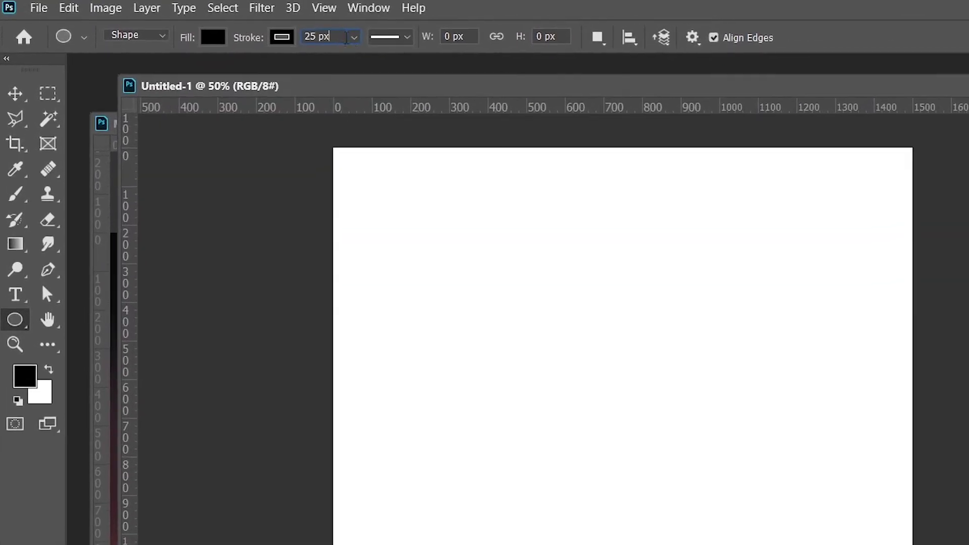
click(406, 38)
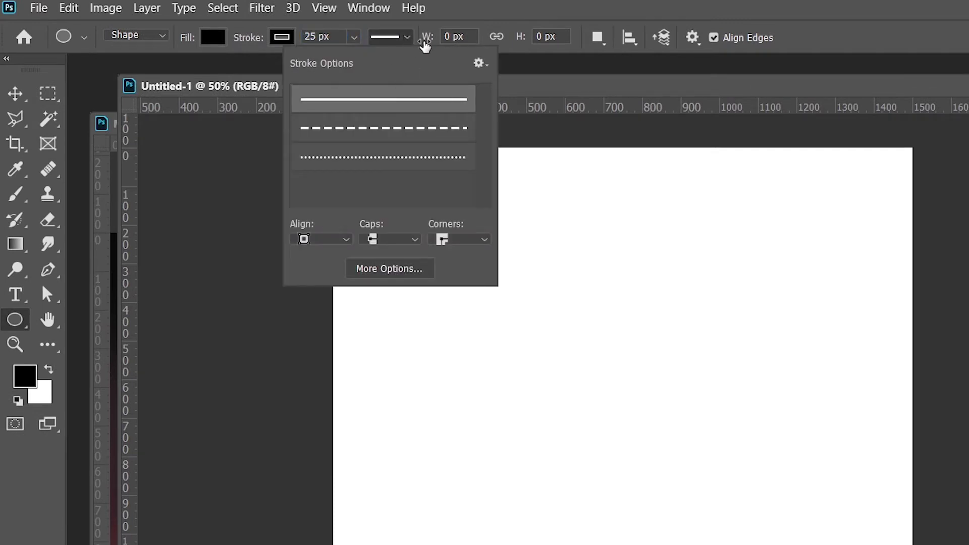
click(414, 26)
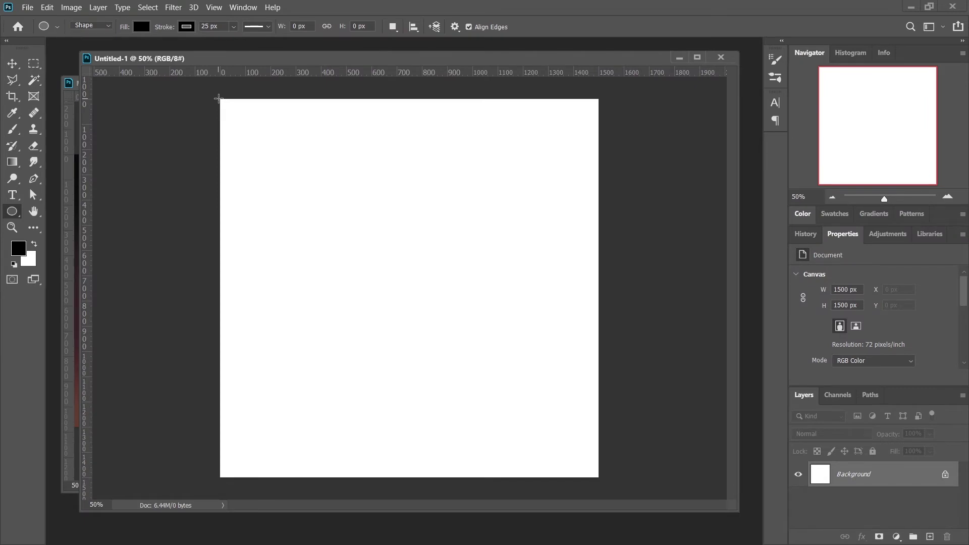
drag(218, 98, 597, 490)
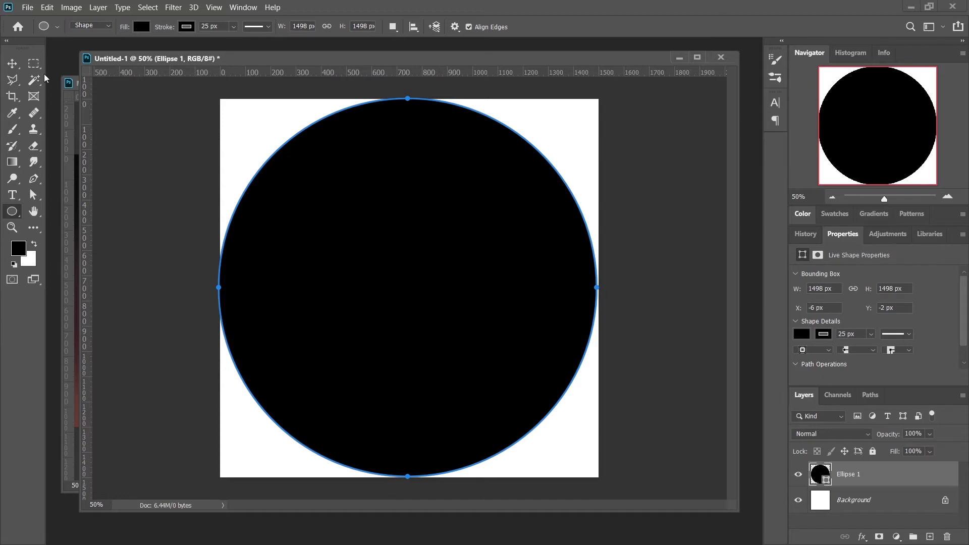
- Centre the circle horizontally and vertically on the canvas, leaving nothing selected
click(19, 66)
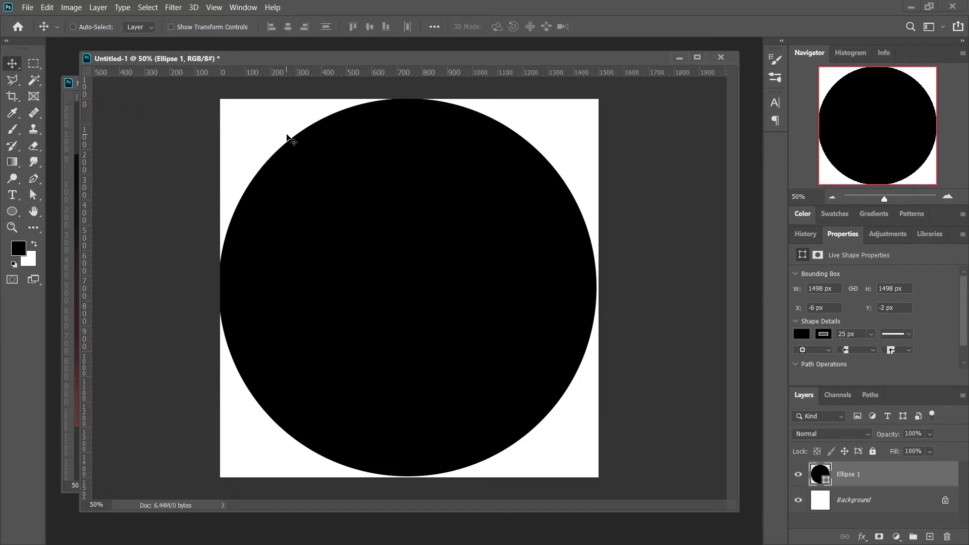
key(ctrl)
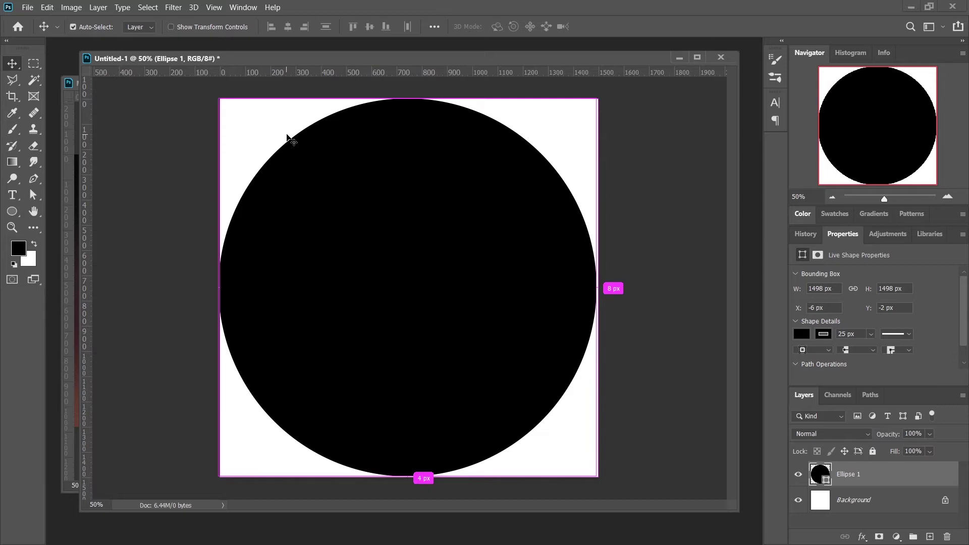
key(ctrl+a)
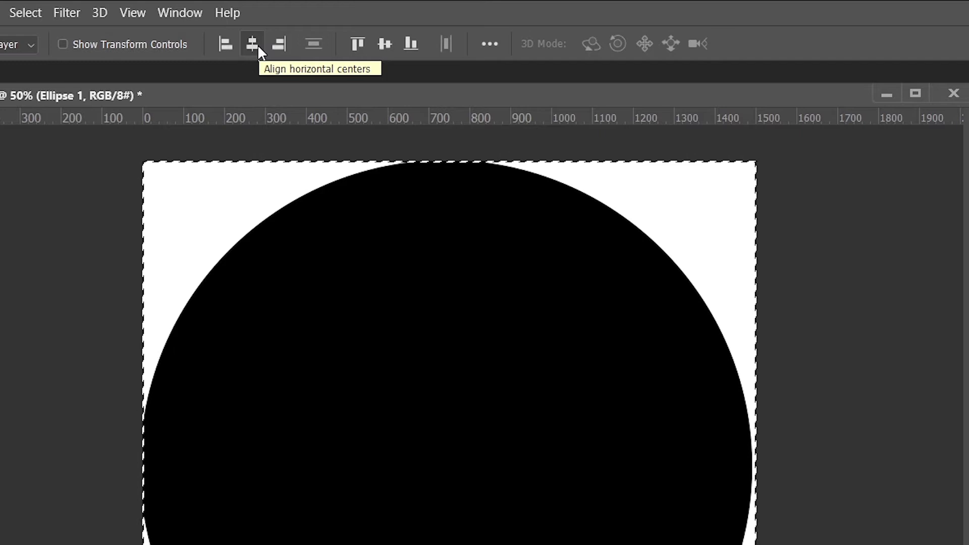
click(252, 44)
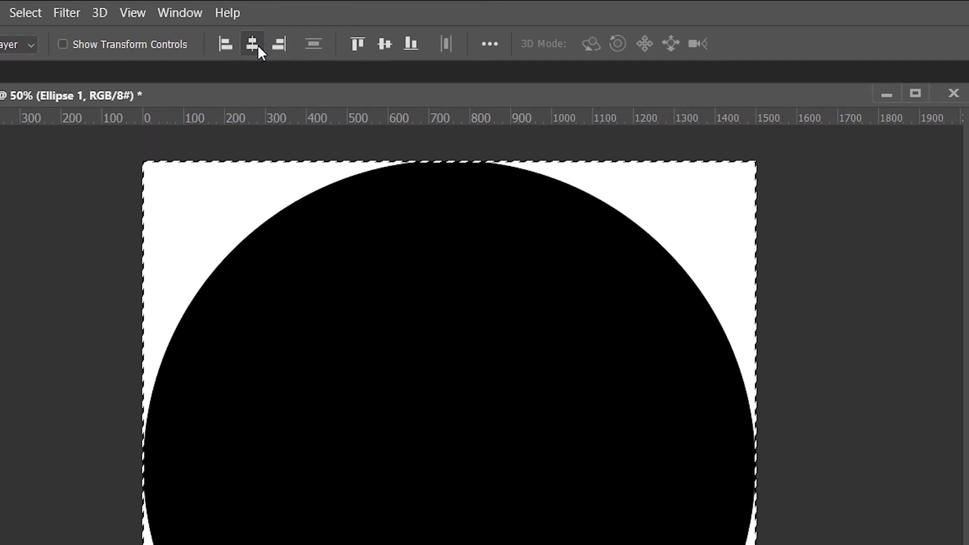
click(384, 44)
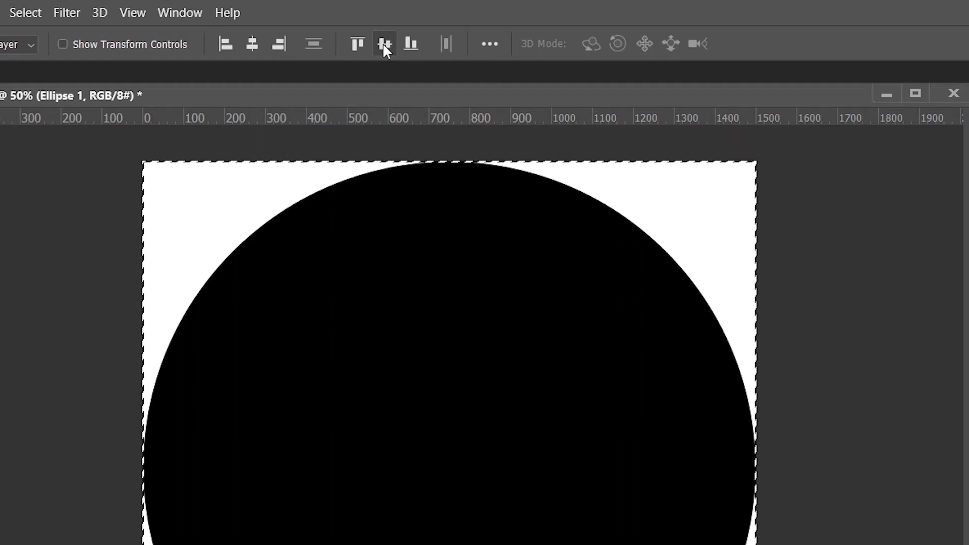
key(ctrl+d)
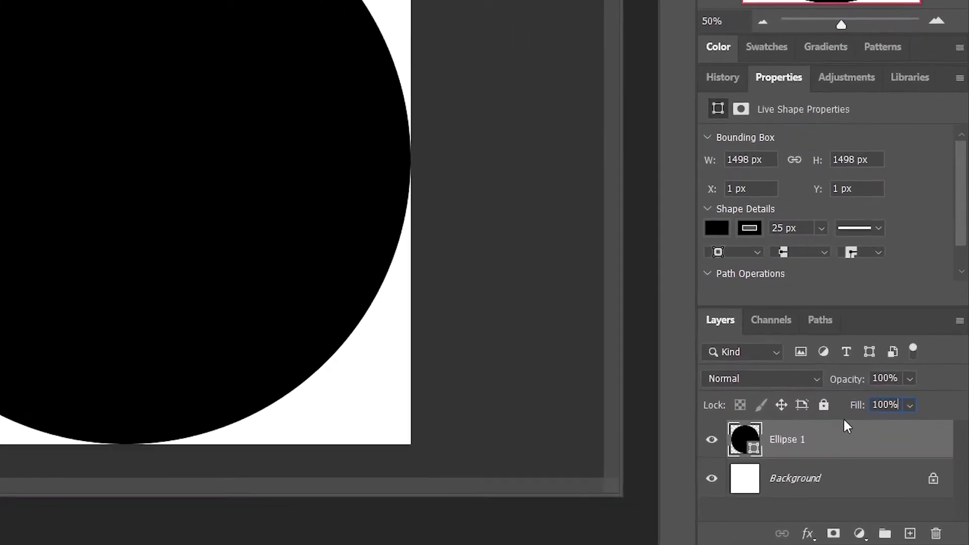
- Reduce the circle layer's fill to 65% and hide the Background layer
click(905, 395)
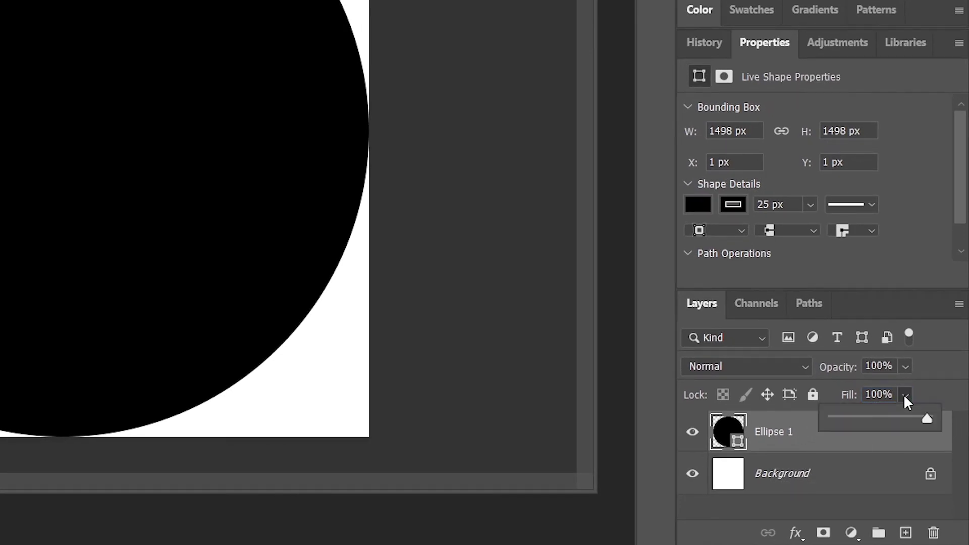
click(879, 417)
drag(899, 418, 895, 420)
click(430, 143)
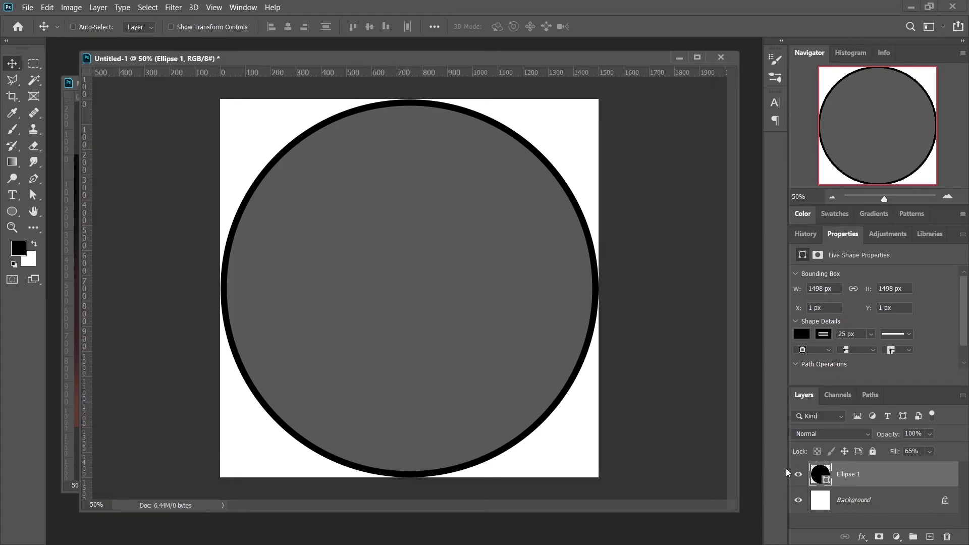
click(798, 500)
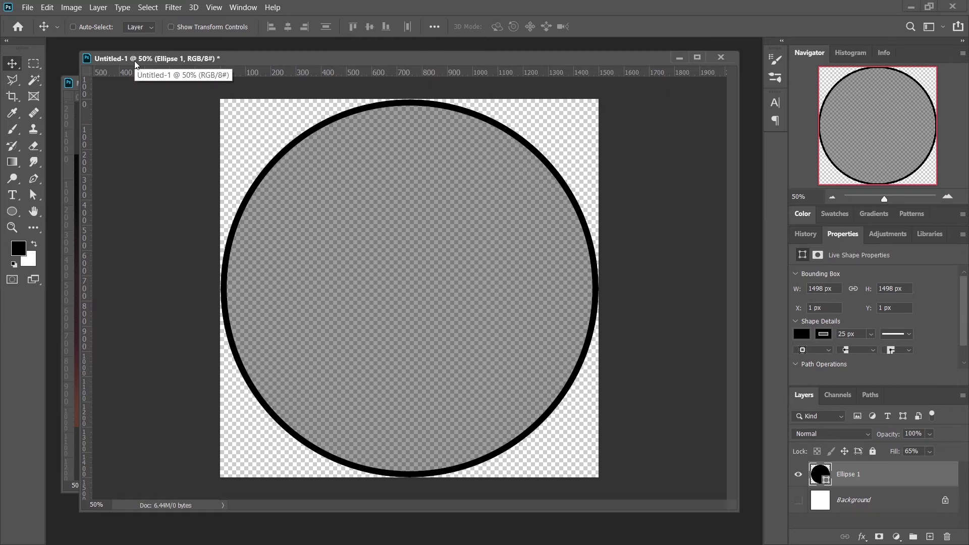
- Define the circle as a brush preset named "Bokeh (1500)"
click(46, 8)
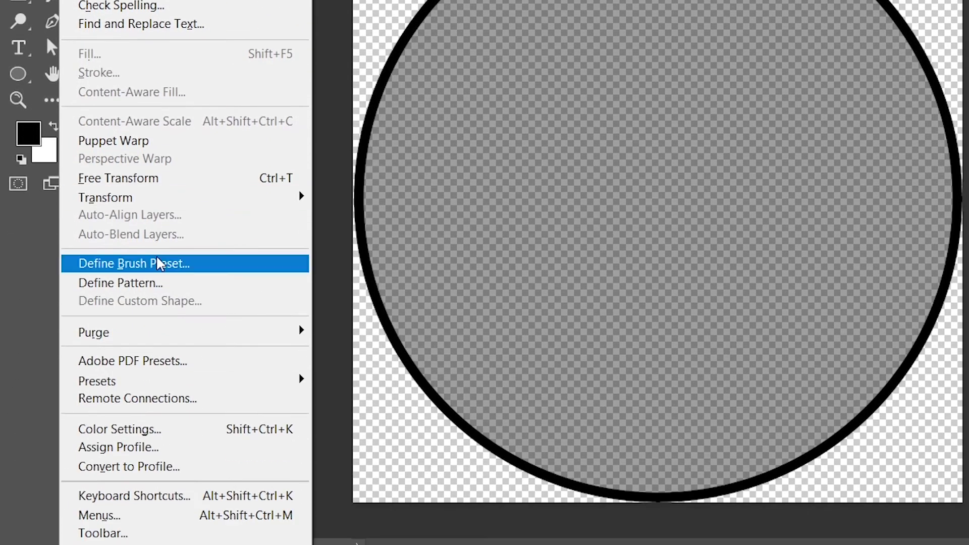
click(184, 273)
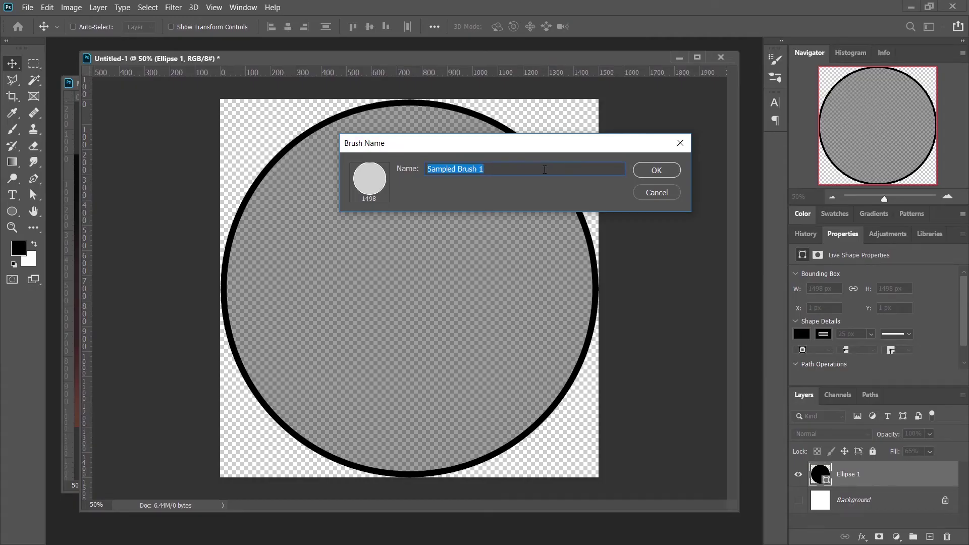
text(B)
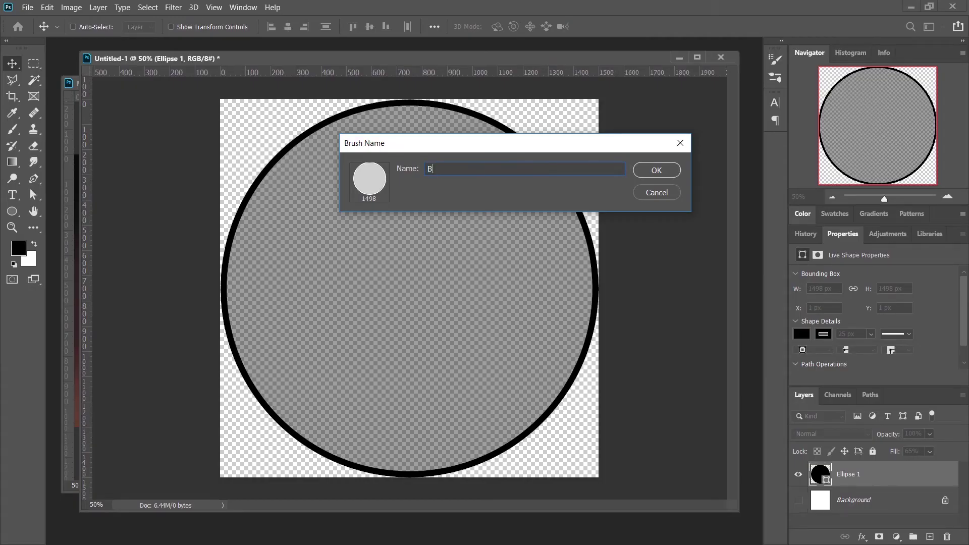
text(eh)
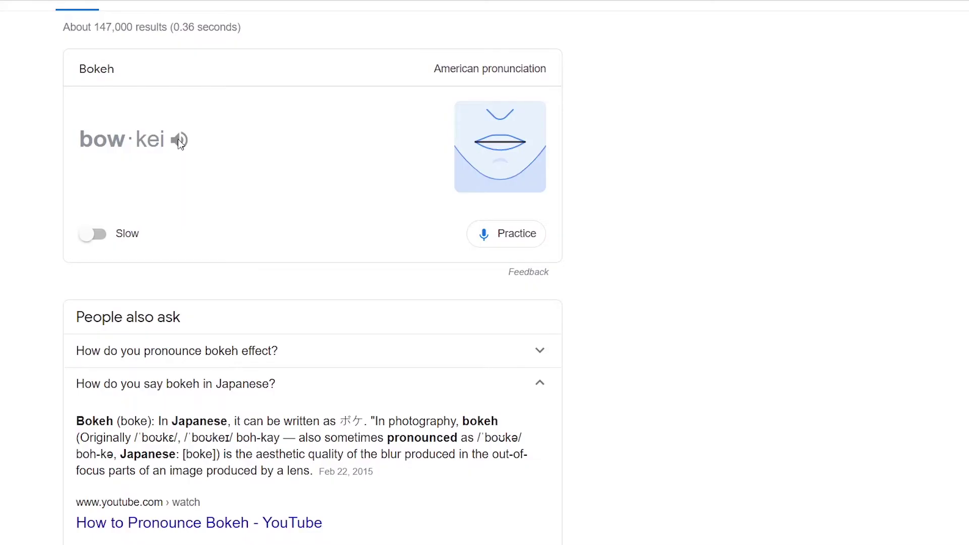
text(()
text(1500))
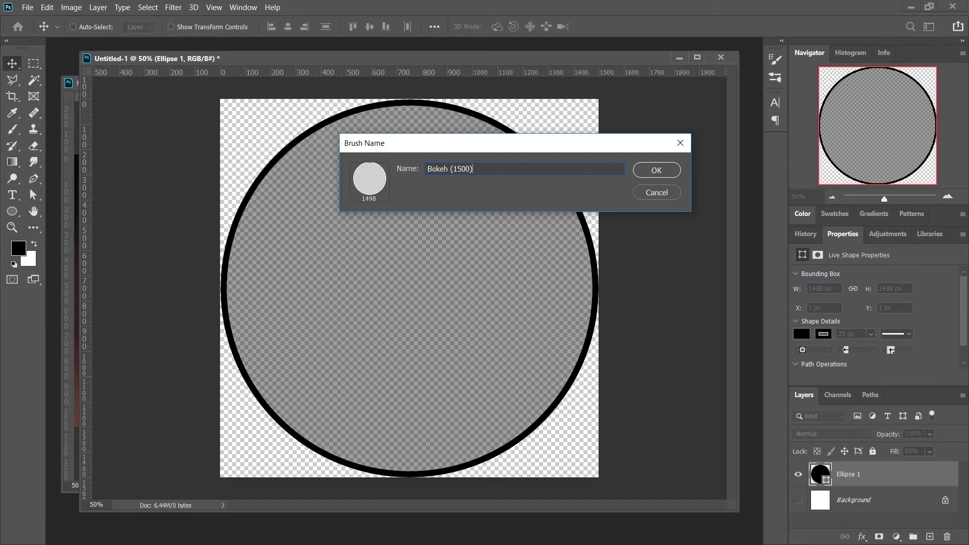
key(Return)
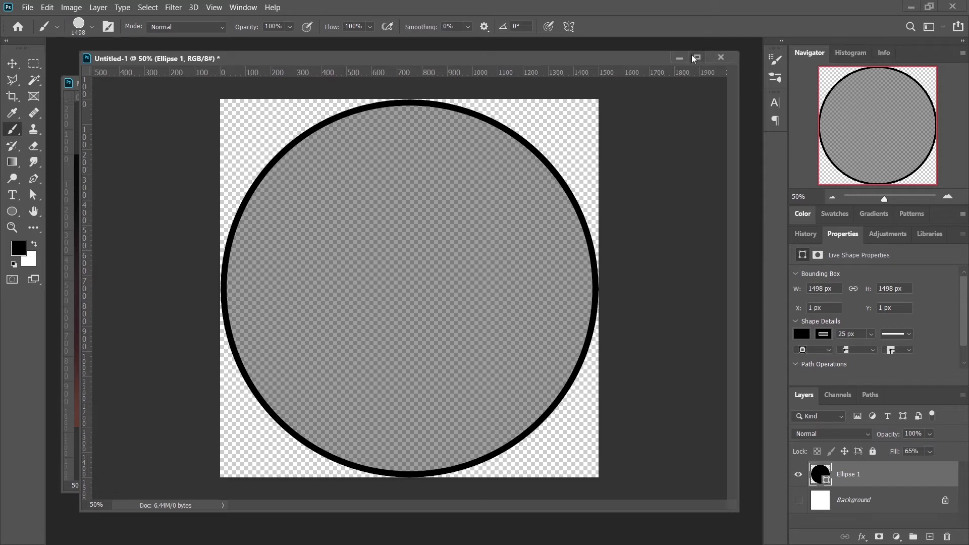
- Close the circle document without saving and widen the Make Some Bokeh.psd window
click(722, 58)
click(443, 204)
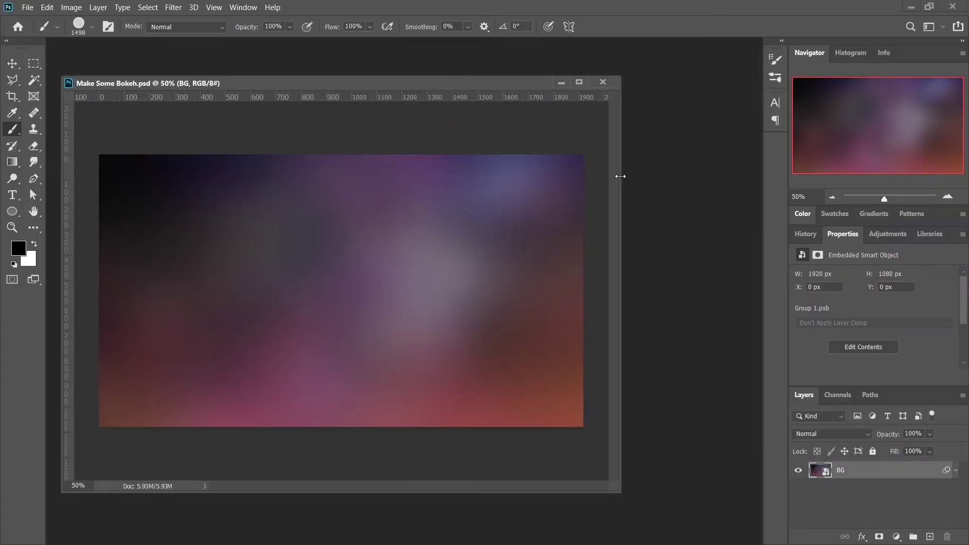
drag(620, 176, 717, 166)
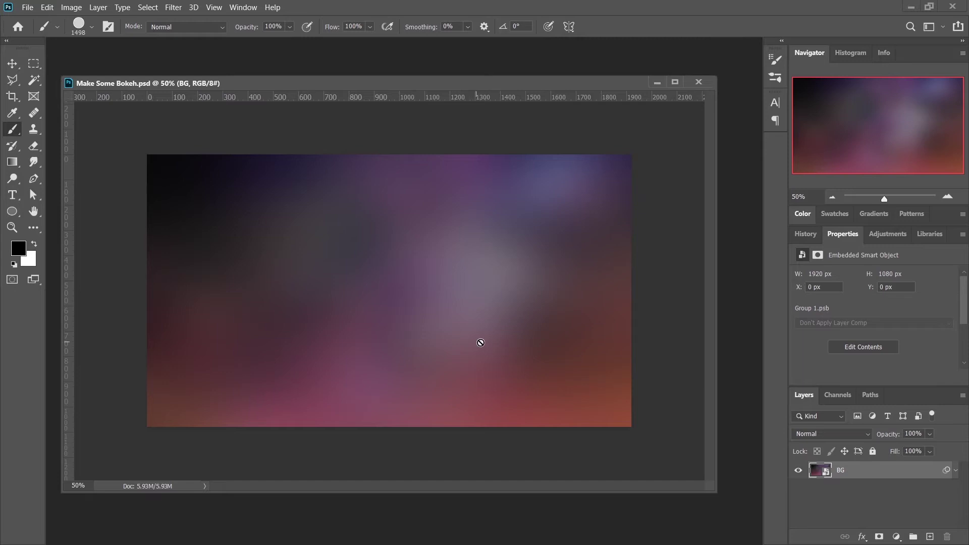
- Open the brush settings and set the brush tip's spacing to 200%
key(ctrl+n)
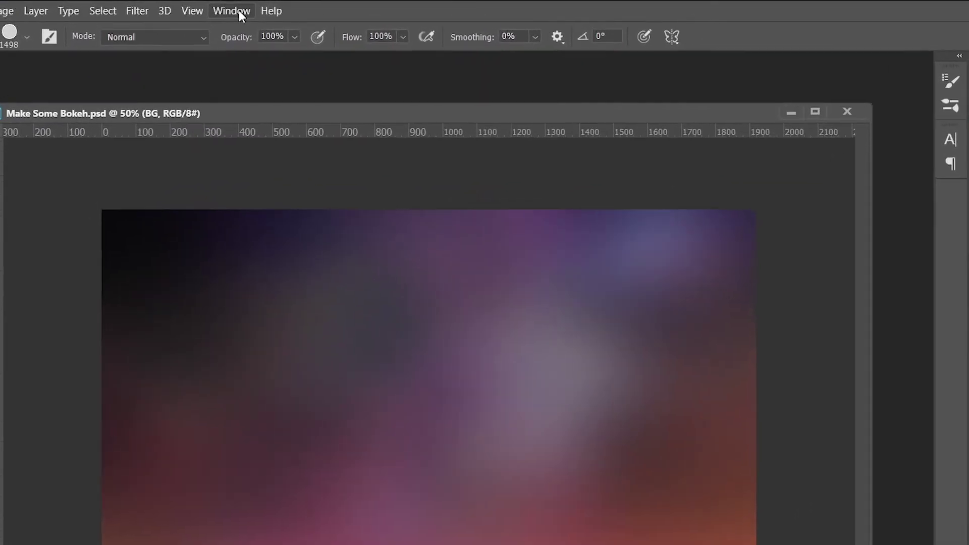
click(237, 11)
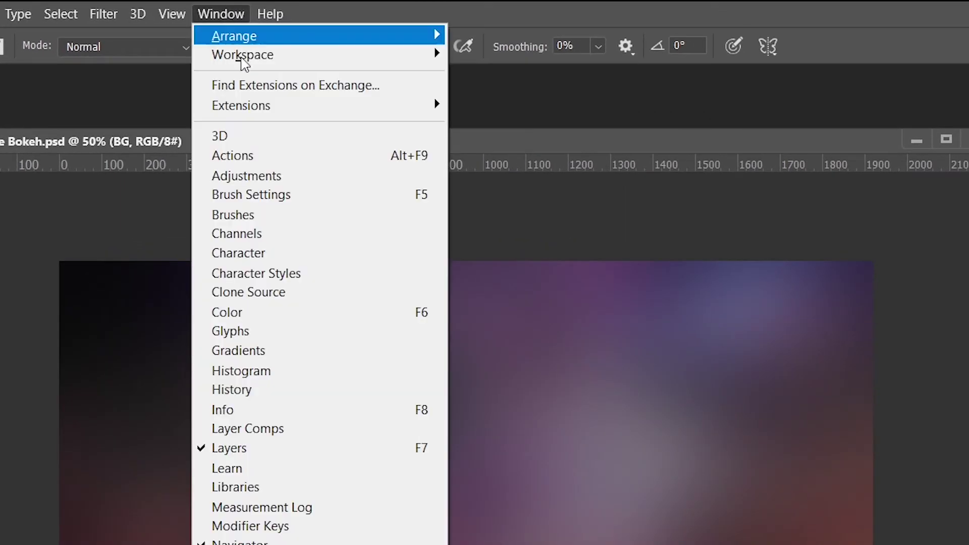
click(266, 198)
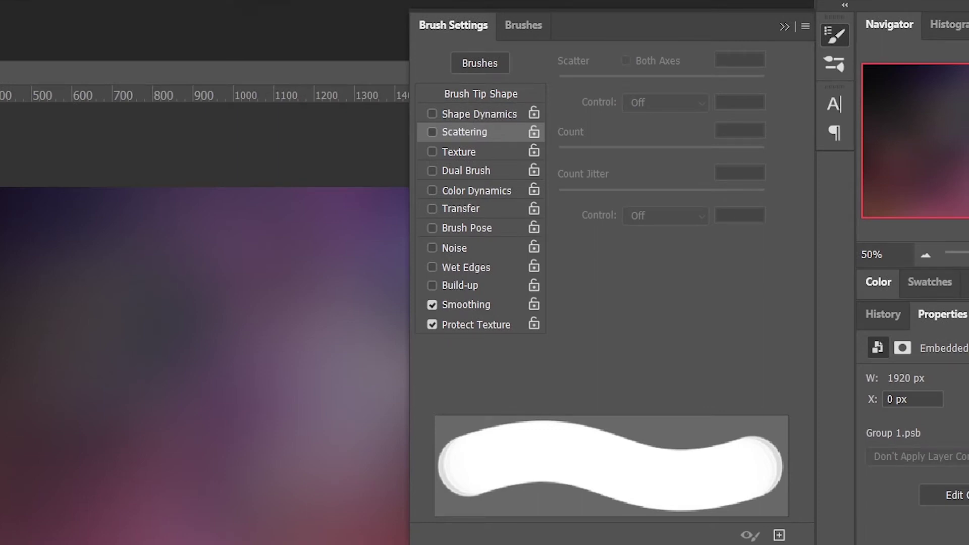
click(486, 94)
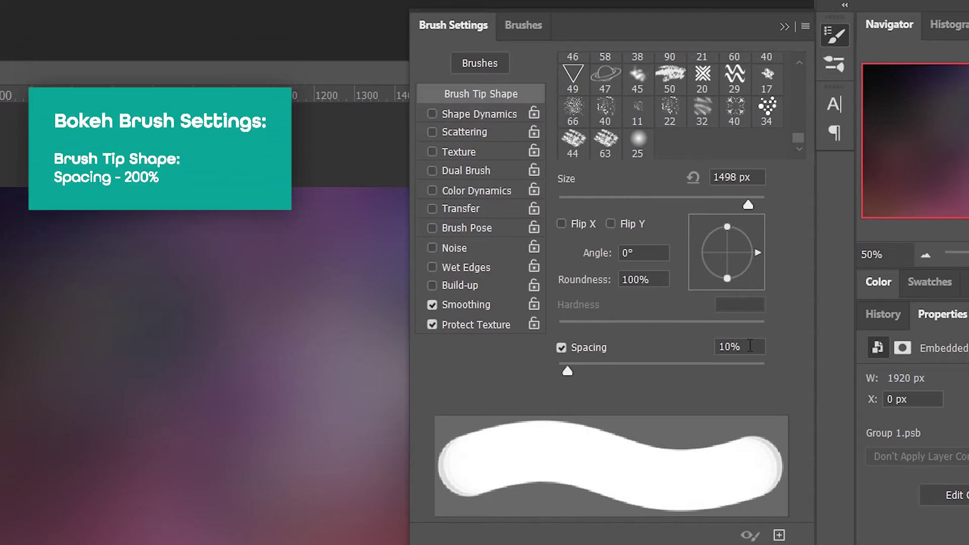
drag(759, 342, 708, 348)
text(20)
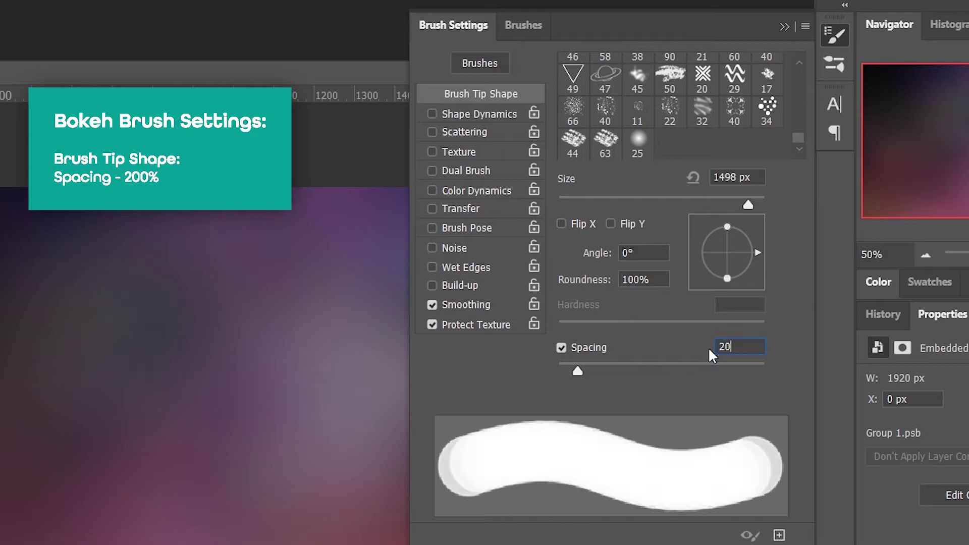
text(0)
key(Return)
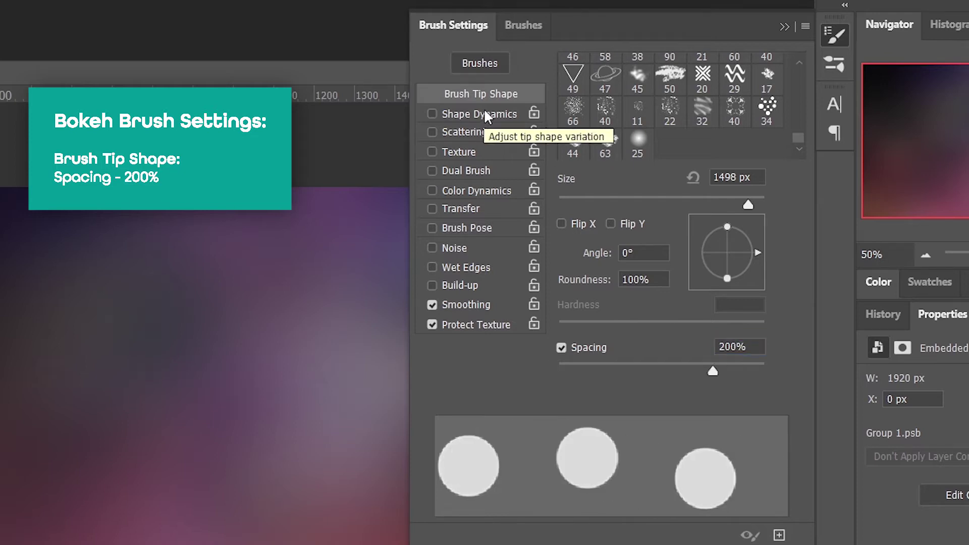
- Enable Shape Dynamics for the brush and set the size jitter to 75%
click(484, 112)
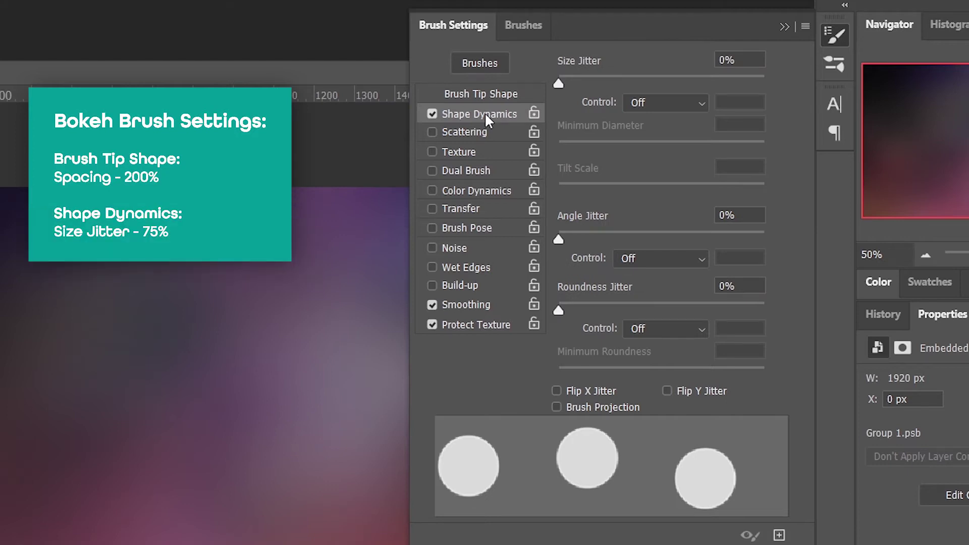
click(748, 59)
text(75)
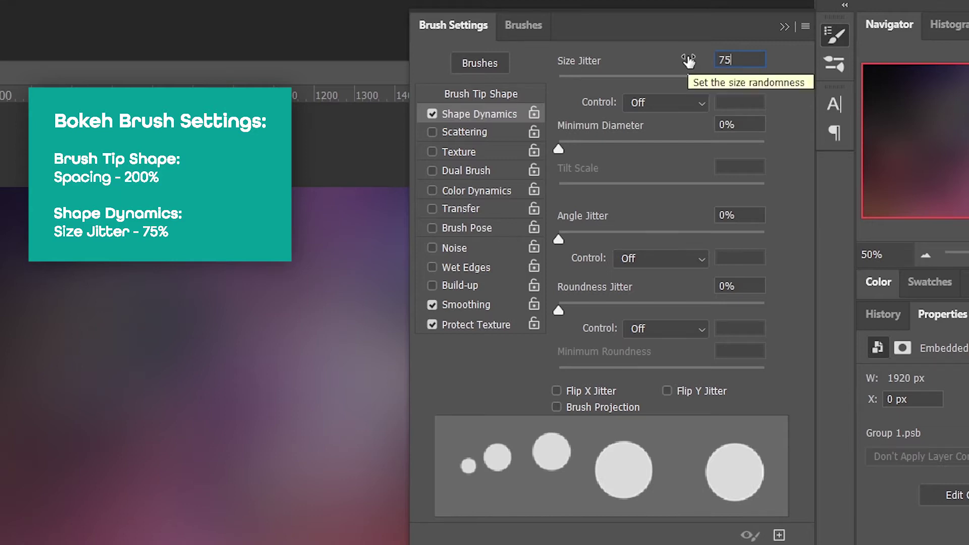
key(Return)
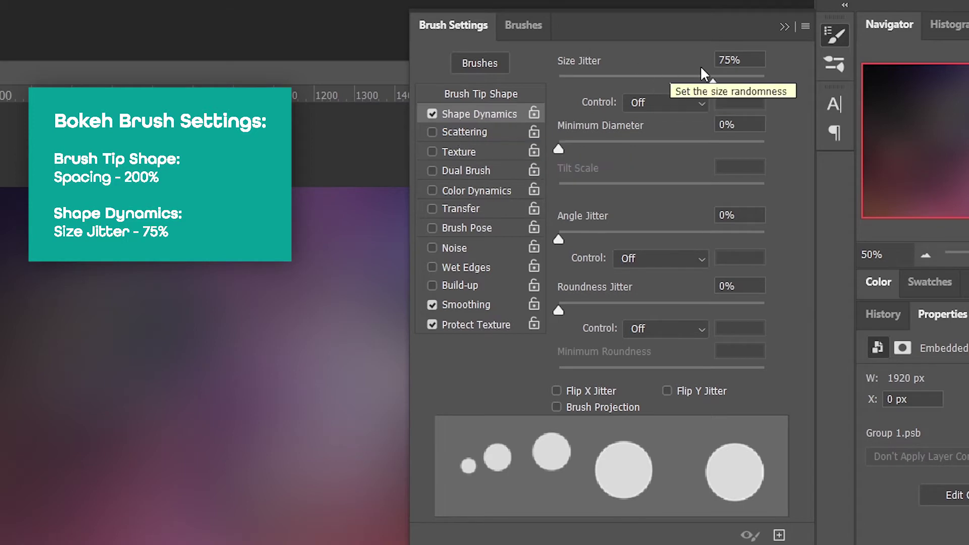
- Enable Scattering for the brush on both axes with a scatter of 350%
click(472, 132)
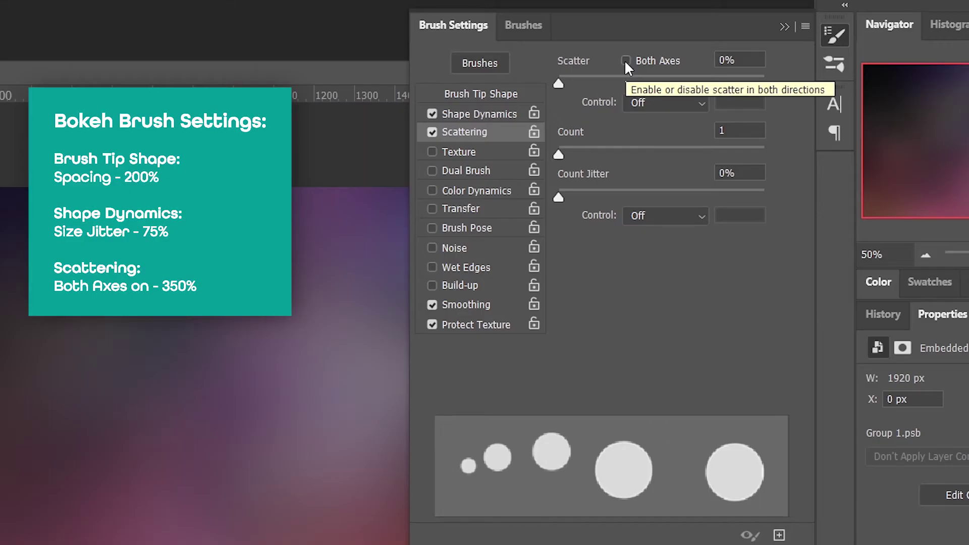
click(626, 61)
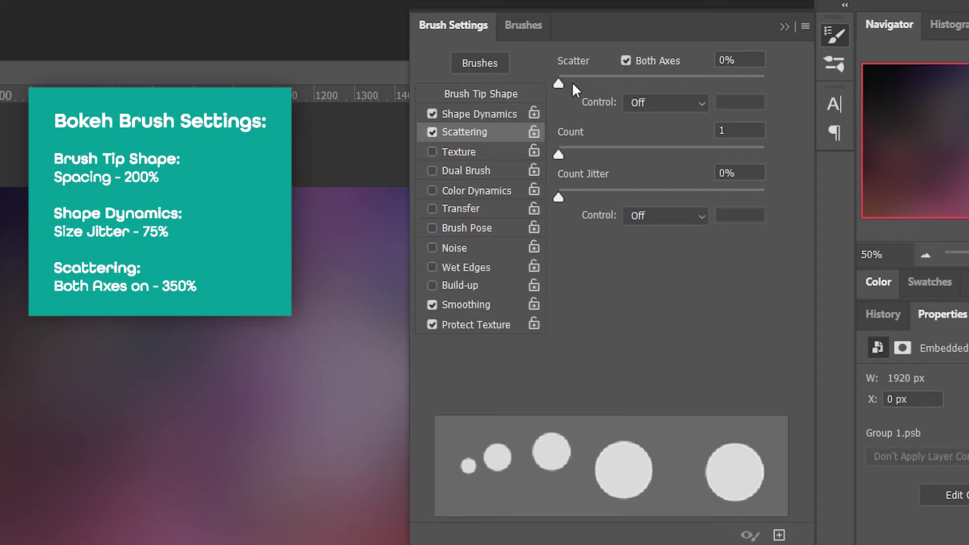
mouse_move(567, 80)
mouse_down()
mouse_move(629, 79)
mouse_move(586, 107)
mouse_move(667, 105)
mouse_move(680, 99)
mouse_move(673, 82)
mouse_move(713, 76)
mouse_move(702, 82)
mouse_up()
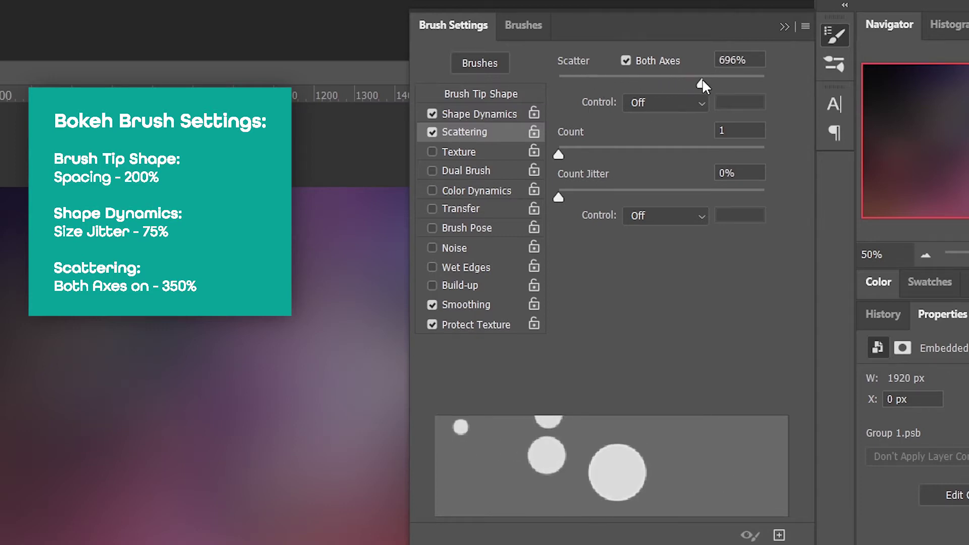
drag(755, 57, 630, 67)
text(350)
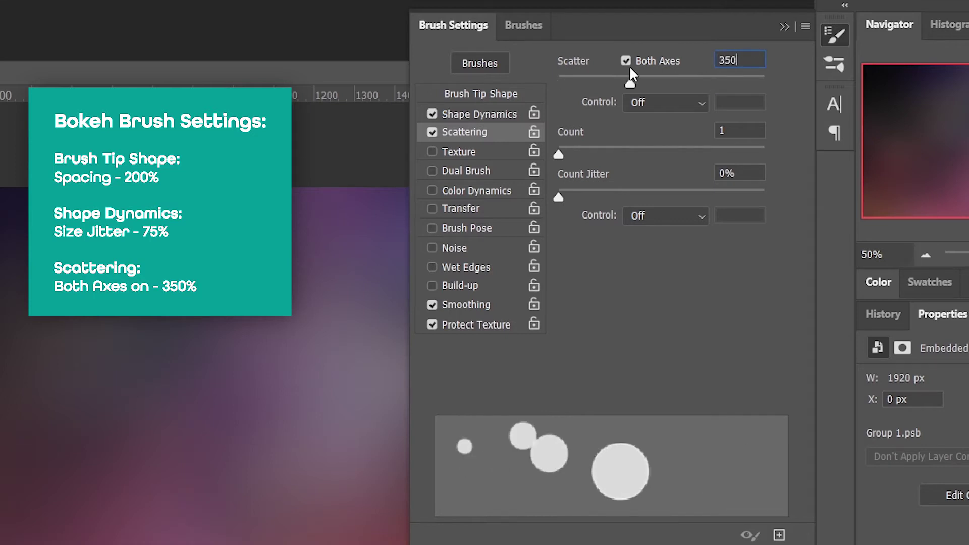
- Set the scatter control to Fade with 10 steps
click(671, 104)
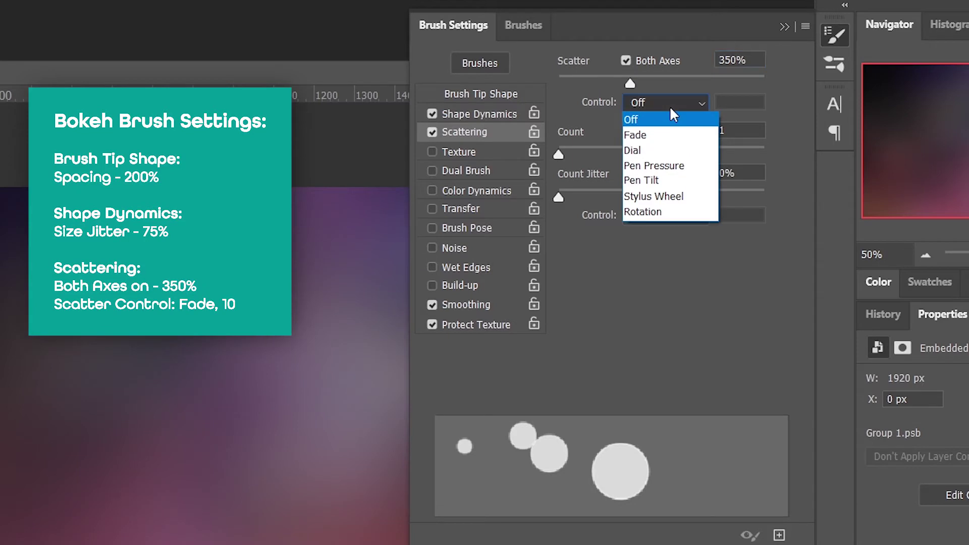
click(657, 137)
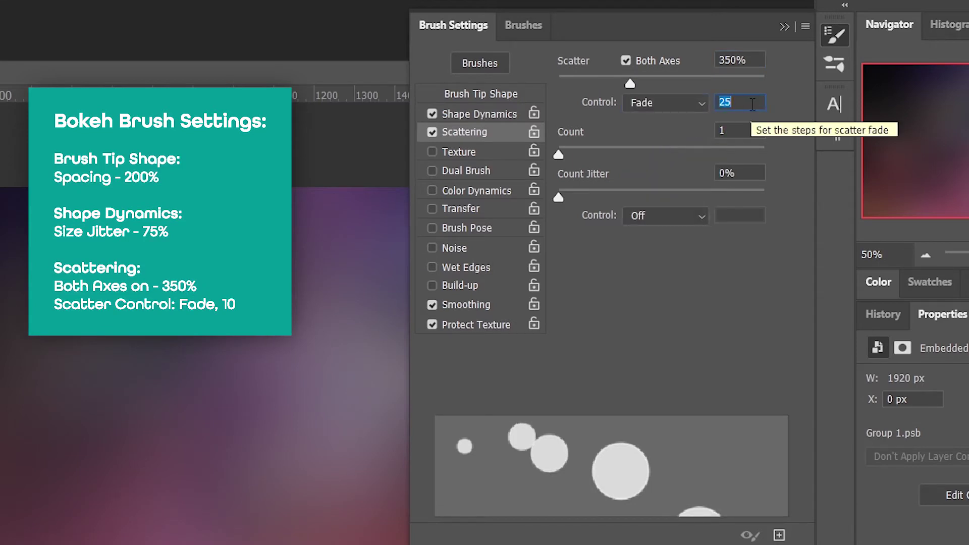
text(10)
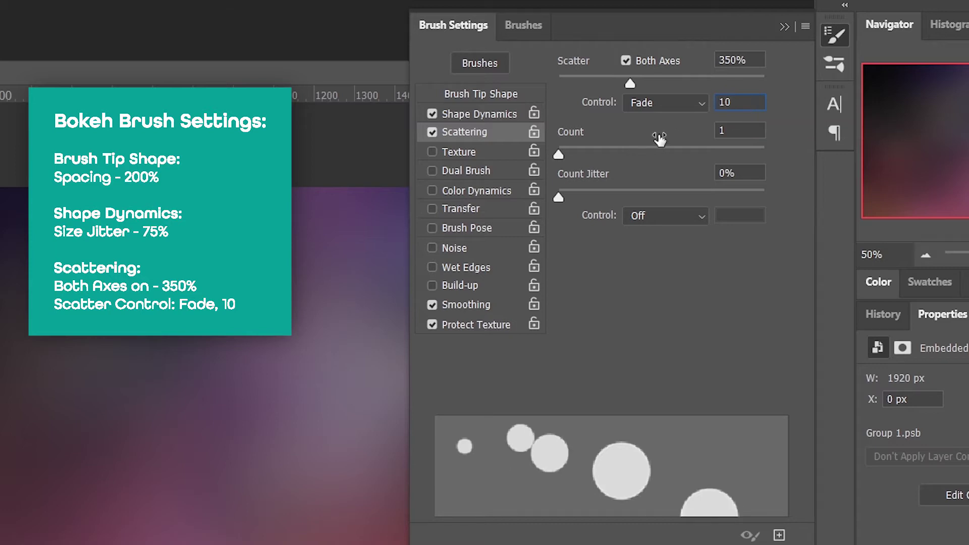
key(Return)
- Set the scattering count to 2 and the count jitter to 15%
click(736, 132)
text(2)
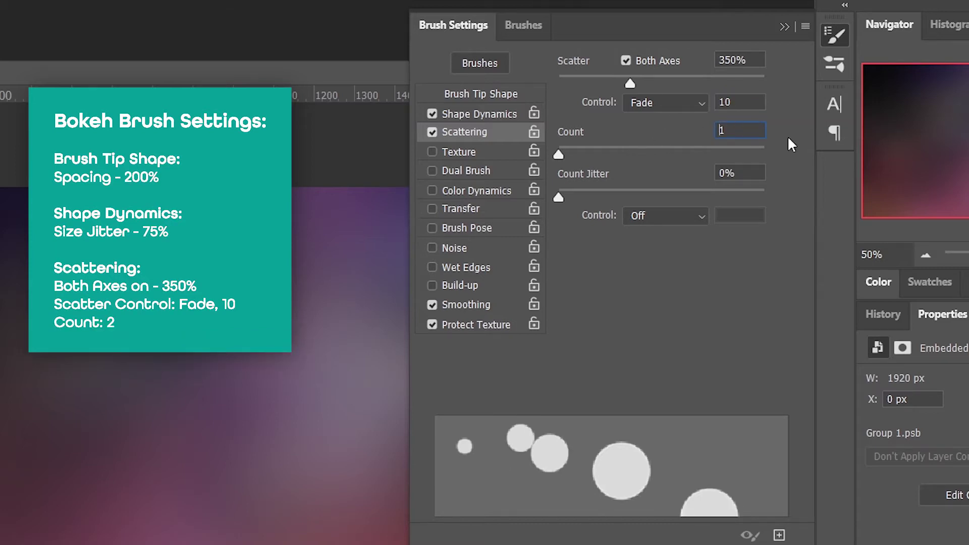
key(Return)
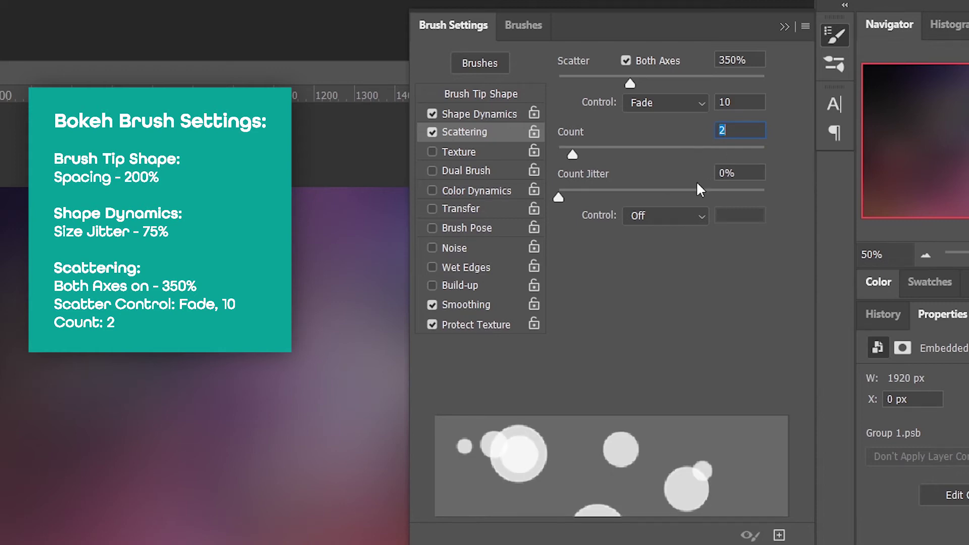
click(757, 173)
text(15)
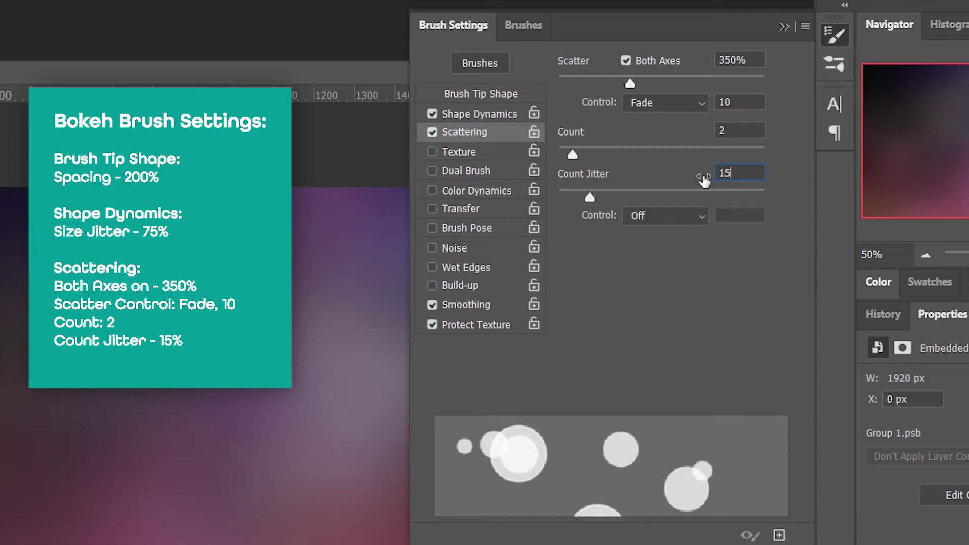
- Set the count jitter control to Fade with 1 step
click(648, 217)
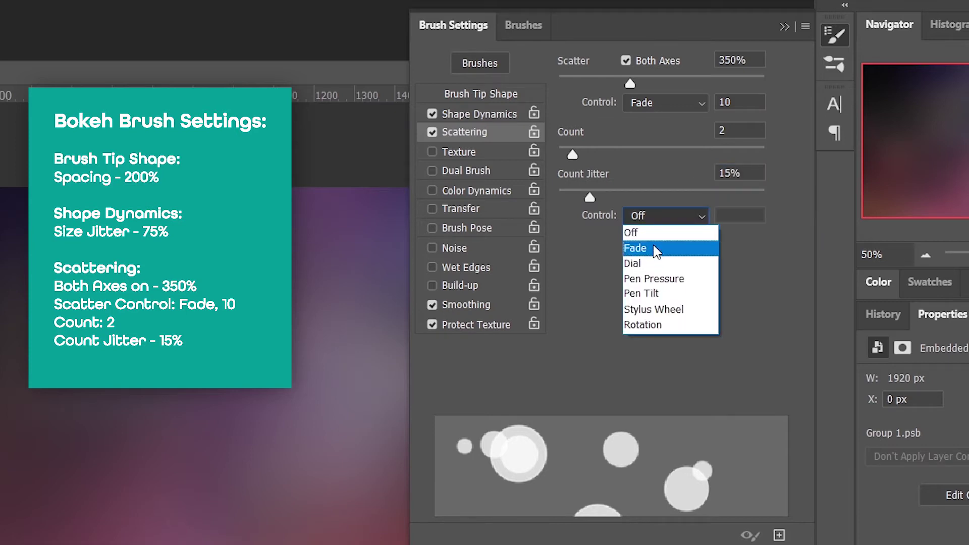
click(656, 257)
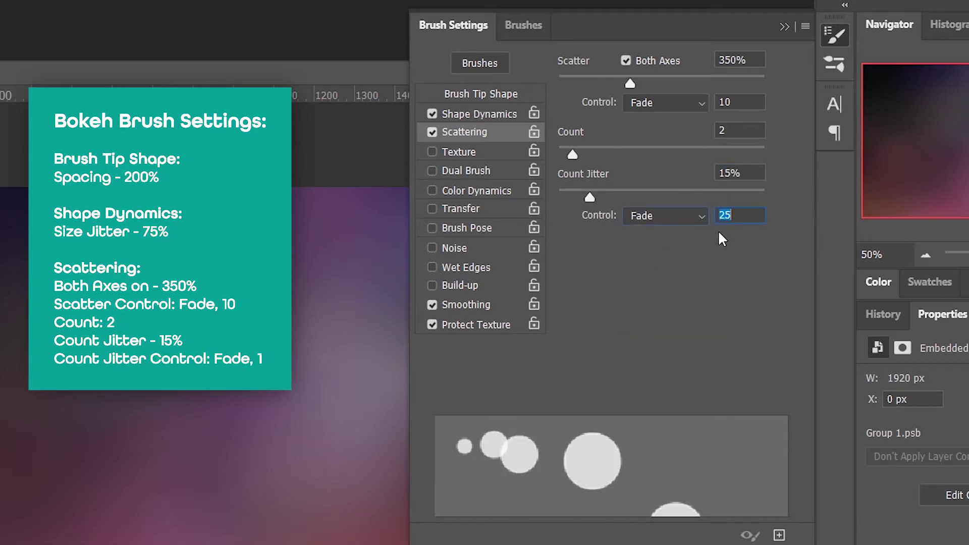
text(1)
key(Return)
- Enable Transfer with opacity jitter and flow jitter both at 70%, and collapse the brush settings
click(454, 207)
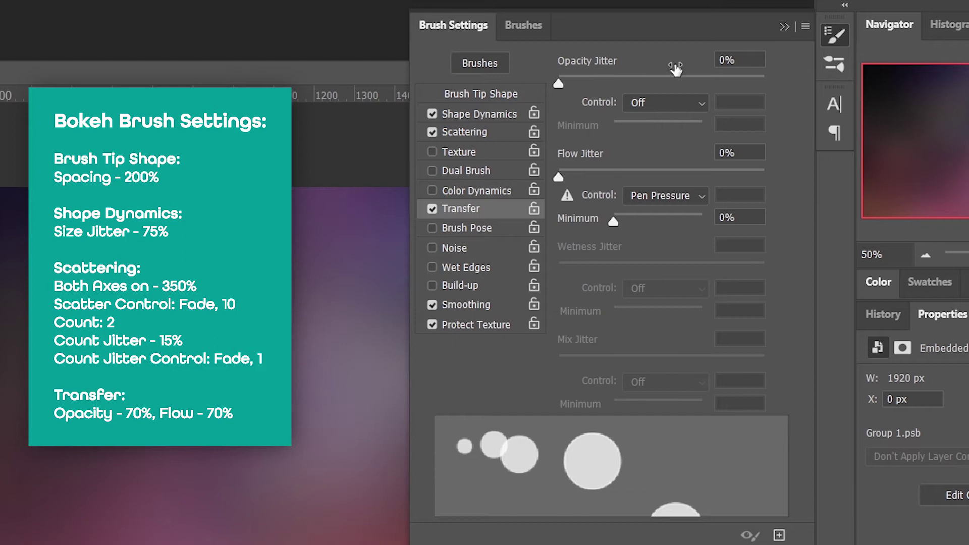
click(747, 61)
text(70)
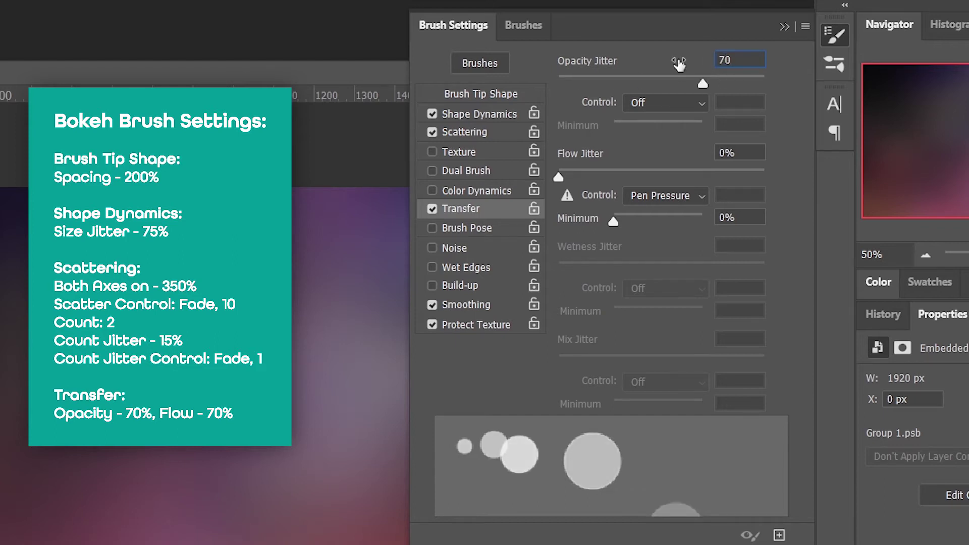
click(747, 153)
text(70)
key(Return)
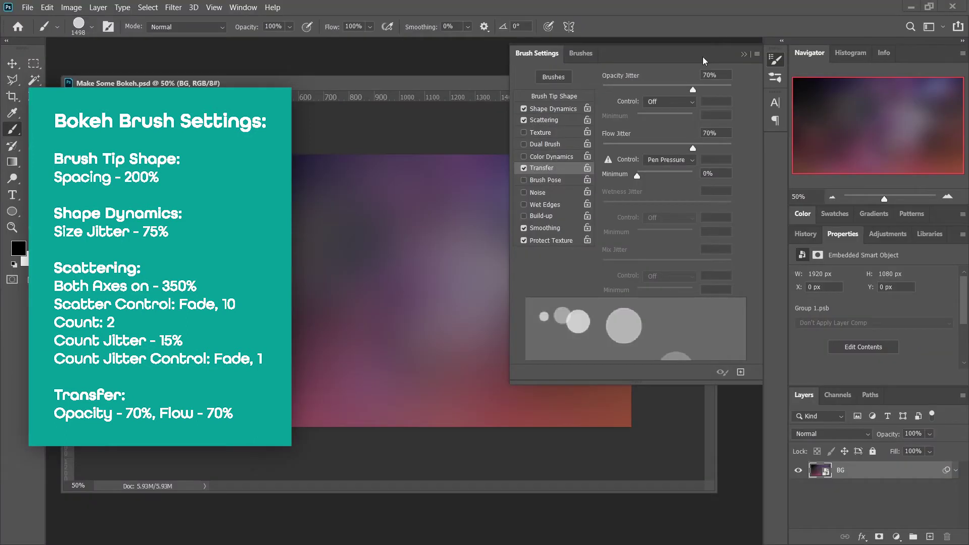
click(744, 55)
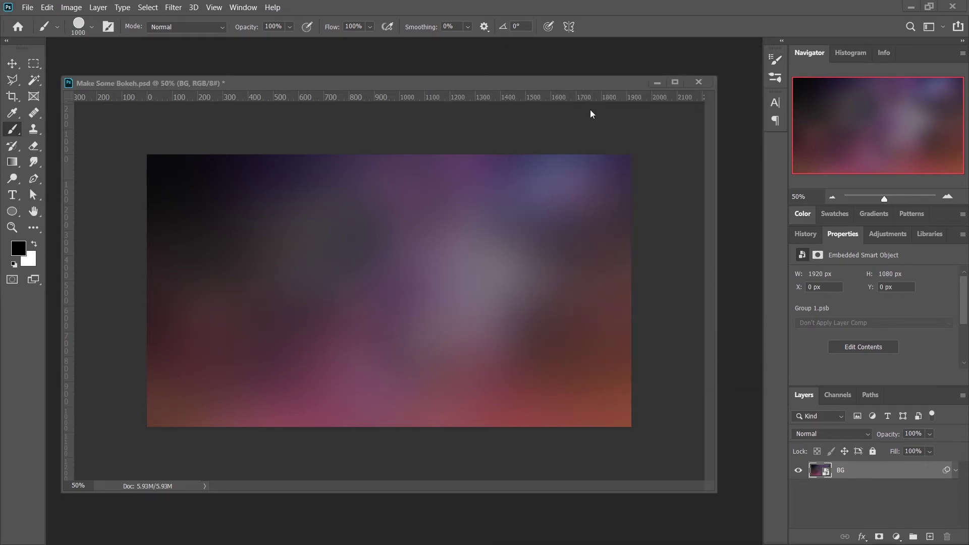
- Add a new layer above BG in Make Some Bokeh.psd and name it "Background"
click(581, 84)
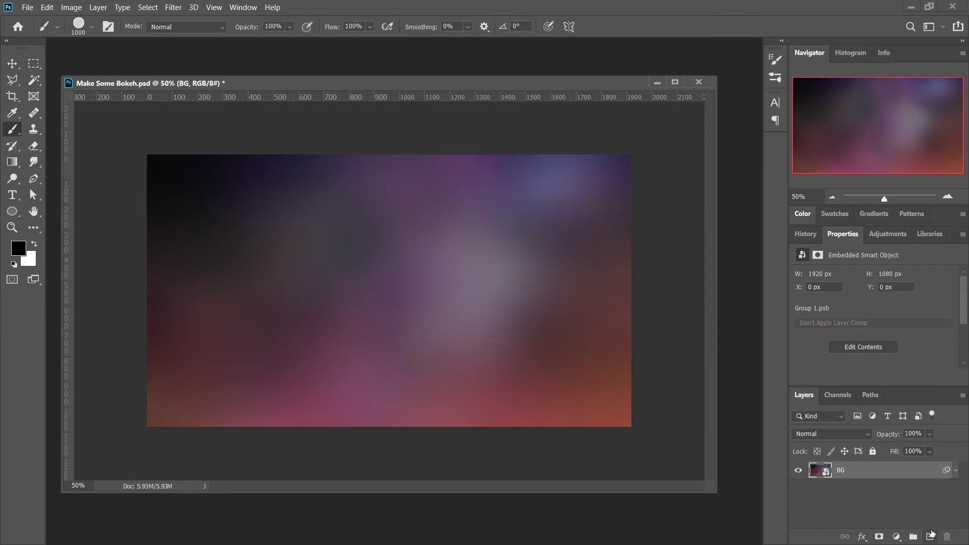
click(930, 537)
double_click(848, 470)
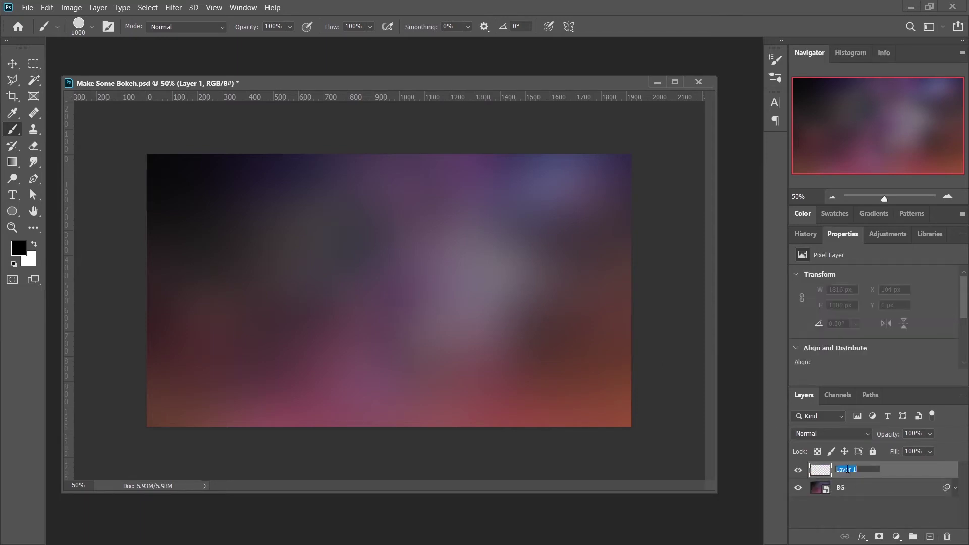
text(Background)
key(Return)
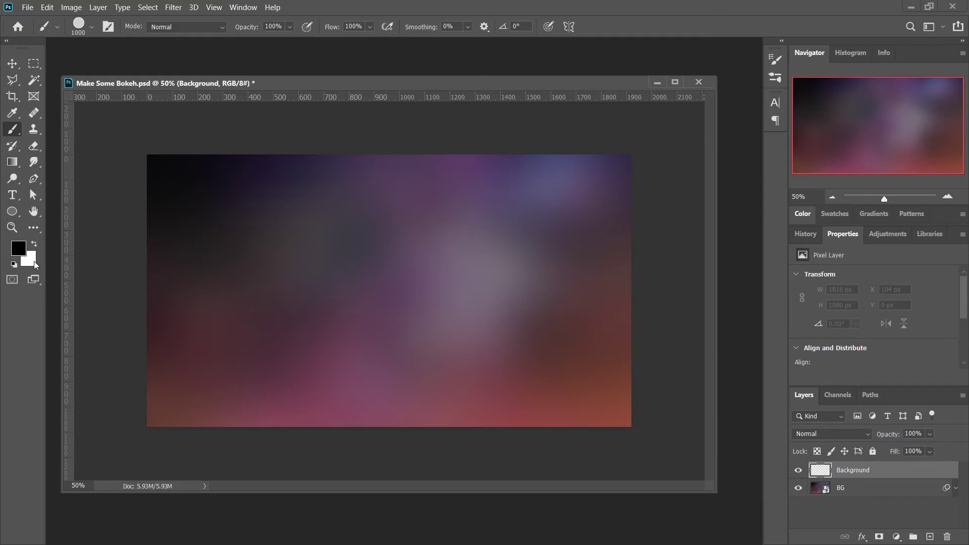
- Make white (ffffff) the foreground colour and black the background colour, and return to the Brush tool
key(x)
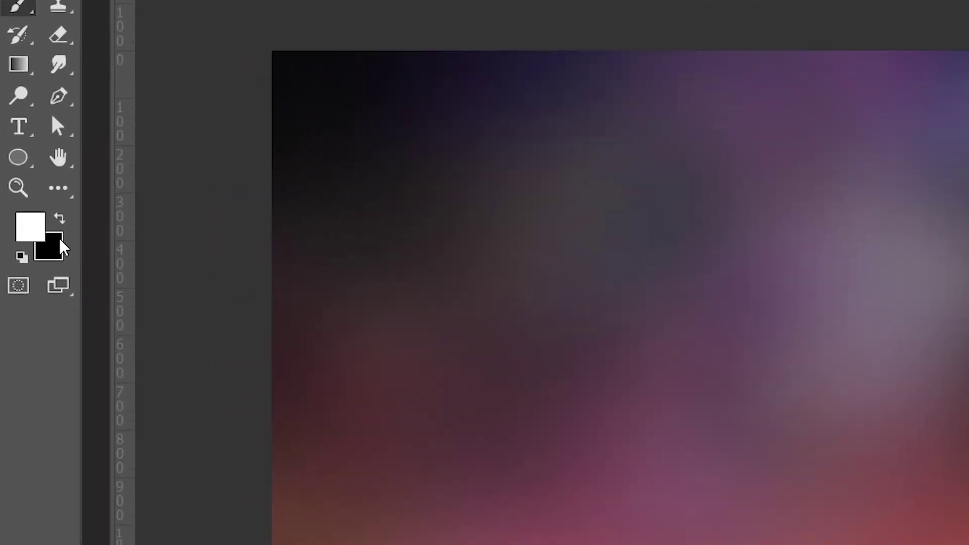
click(61, 217)
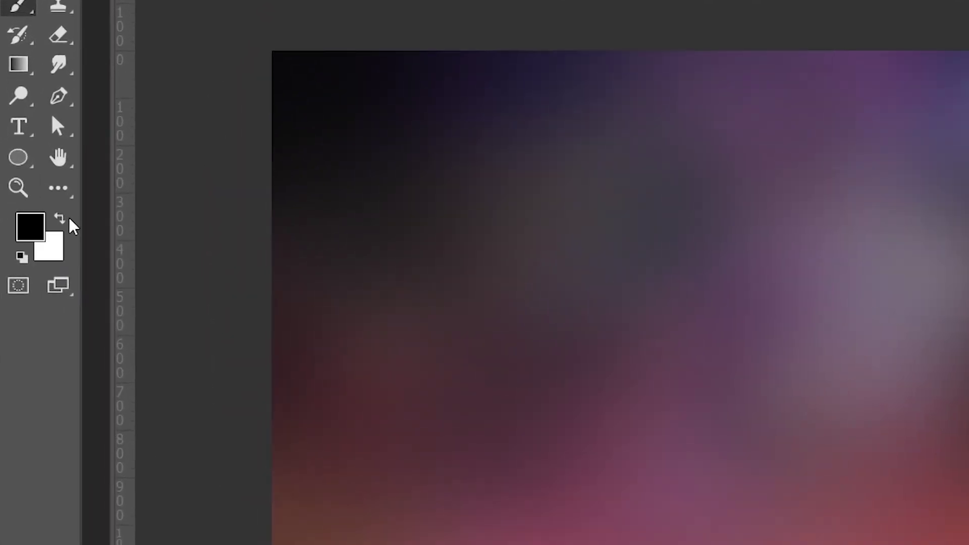
click(61, 218)
click(30, 228)
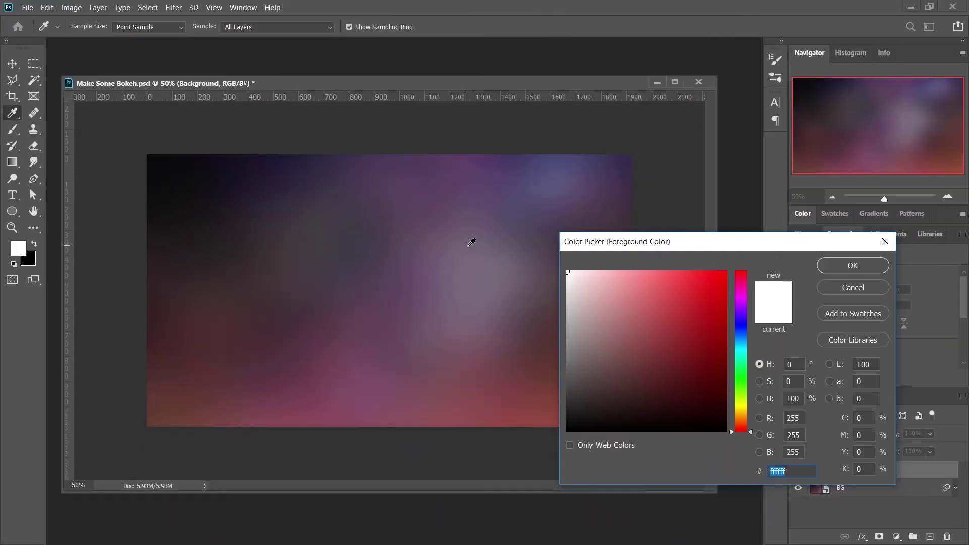
drag(569, 273, 544, 264)
click(853, 266)
key(b)
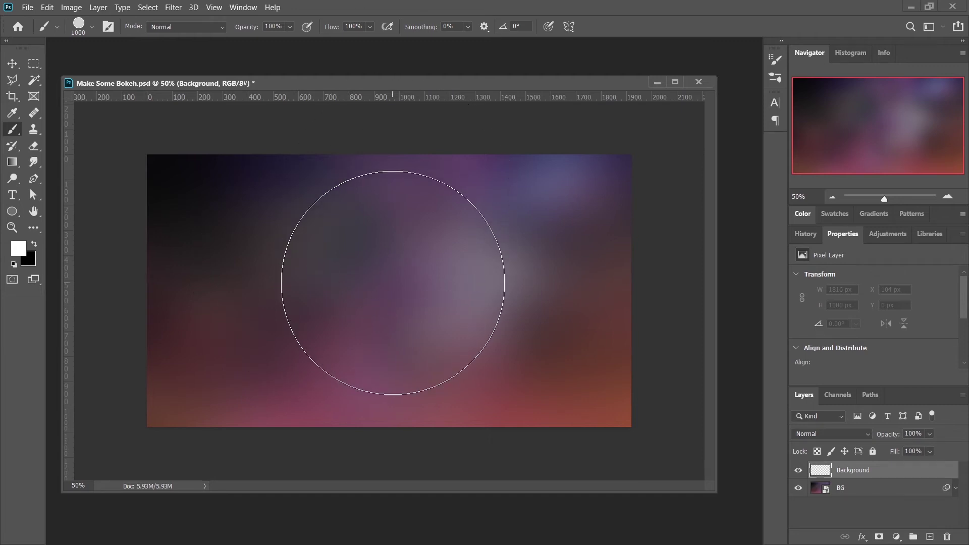
- Reduce the brush size to 400 px
key(bracketleft)
key(bracketleft)
key(bracketleft)
key(bracketleft)
key(bracketleft)
key(bracketleft)
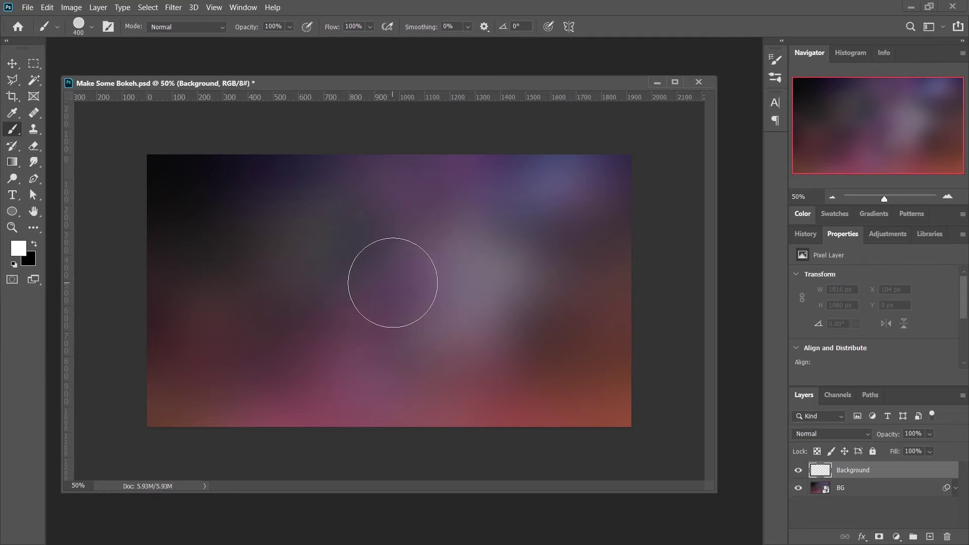
key(bracketleft)
key(bracketleft)
key(bracketright)
key(bracketright)
key(bracketright)
- Lower the opacity of the new Background layer to 50%
click(917, 433)
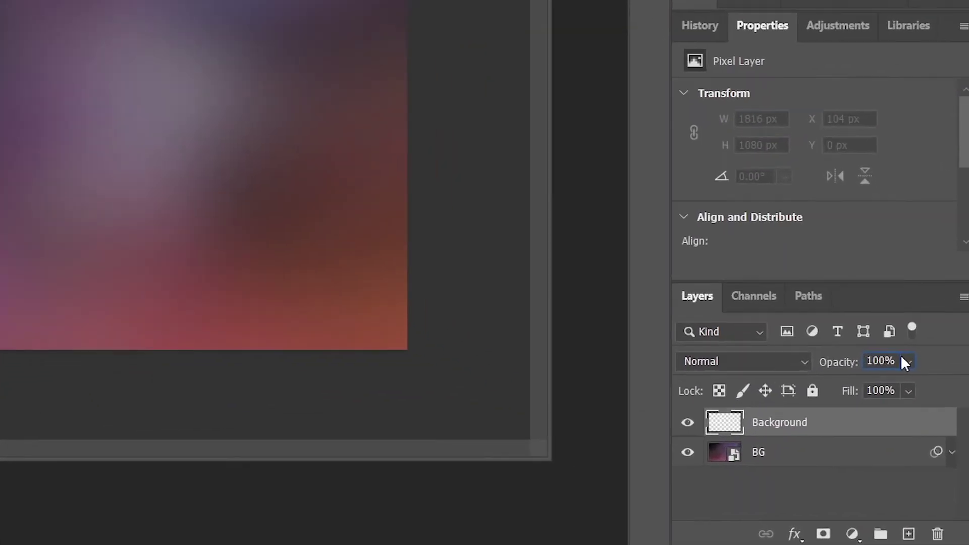
text(1)
key(Return)
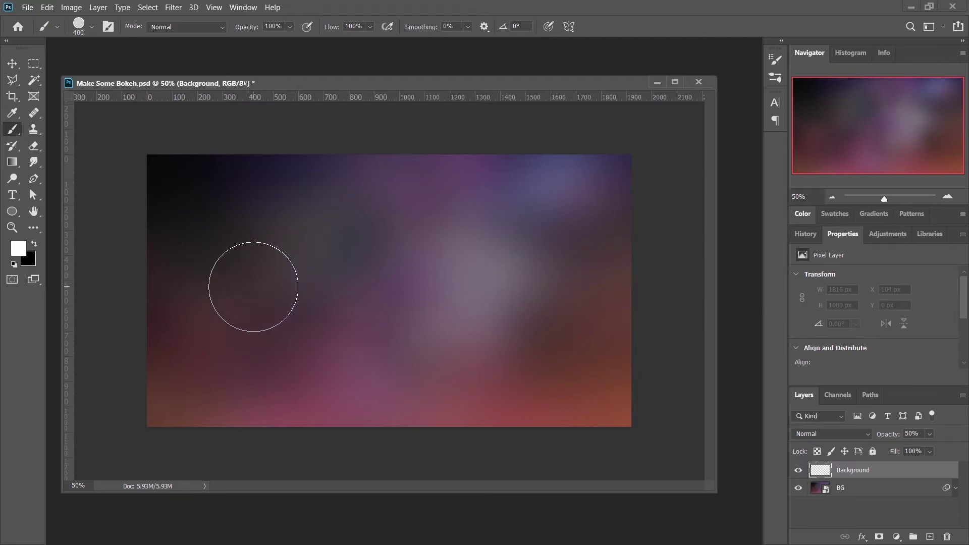
- Paint large white bokeh circles scattered across the canvas on the Background layer with the 400 px brush
click(253, 285)
click(443, 254)
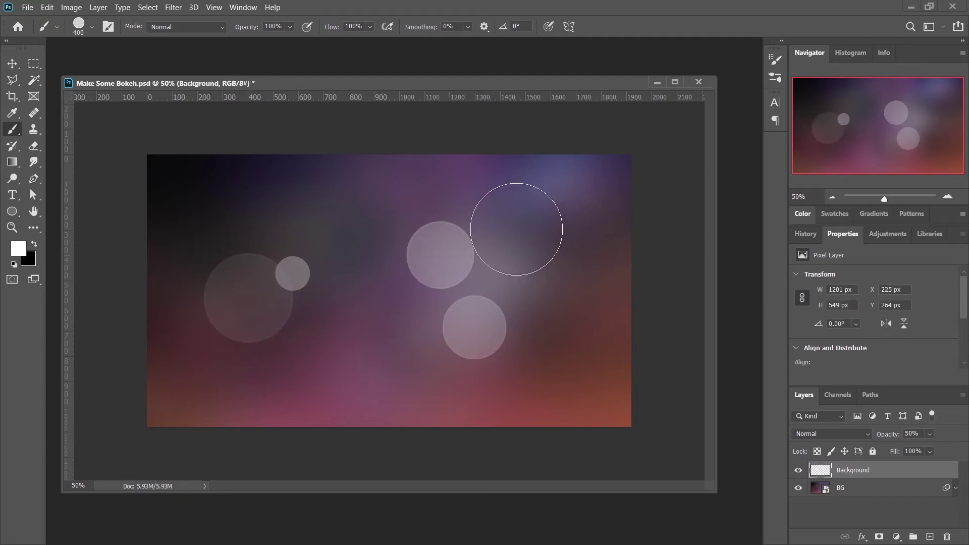
click(552, 224)
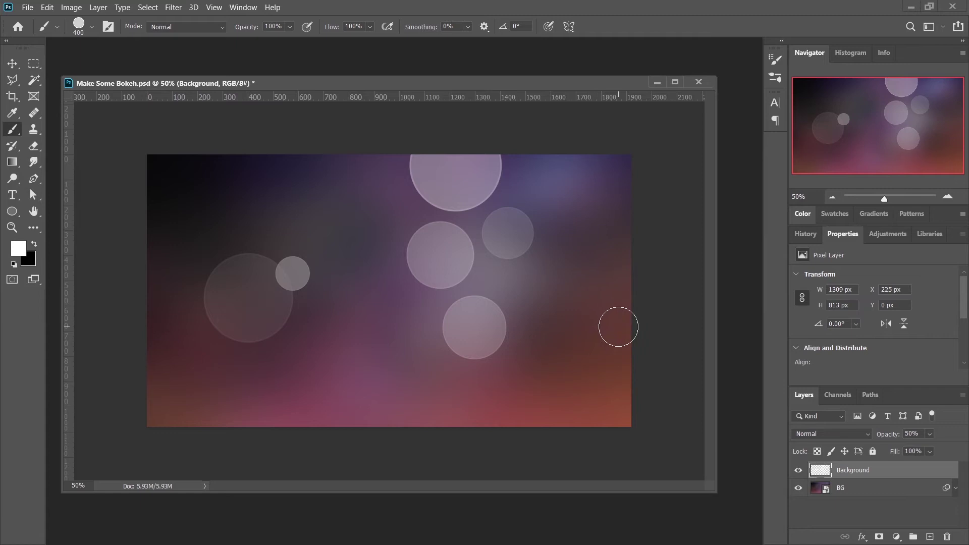
click(618, 327)
click(618, 411)
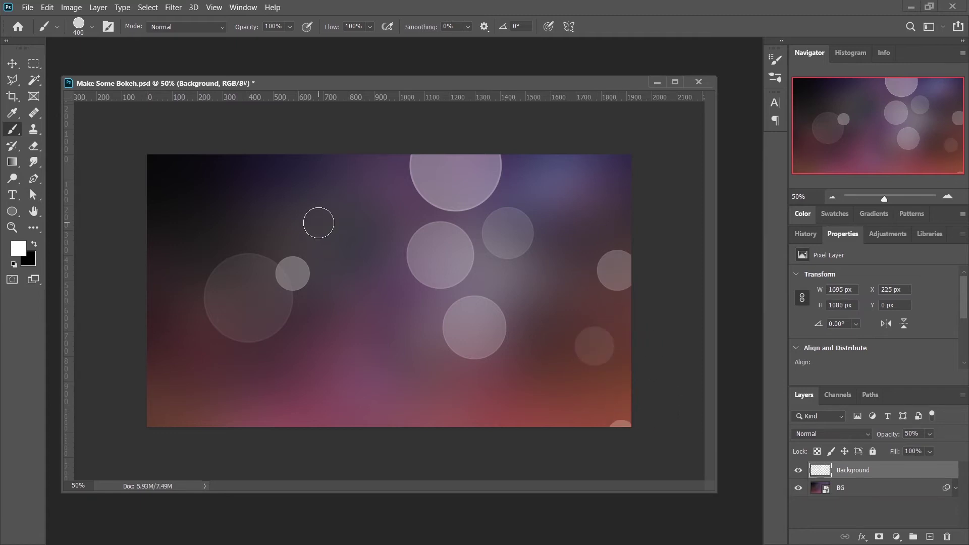
click(378, 179)
click(249, 186)
click(185, 281)
click(229, 374)
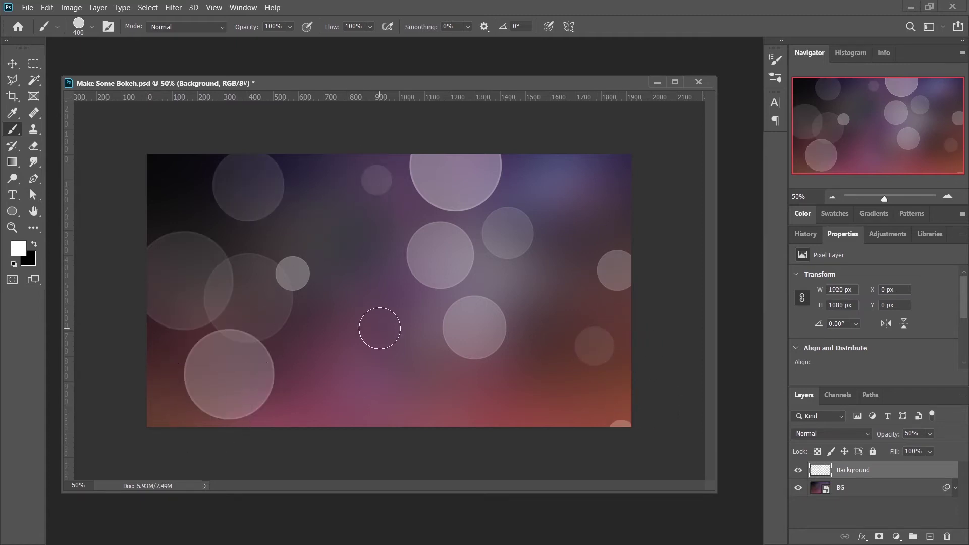
click(379, 329)
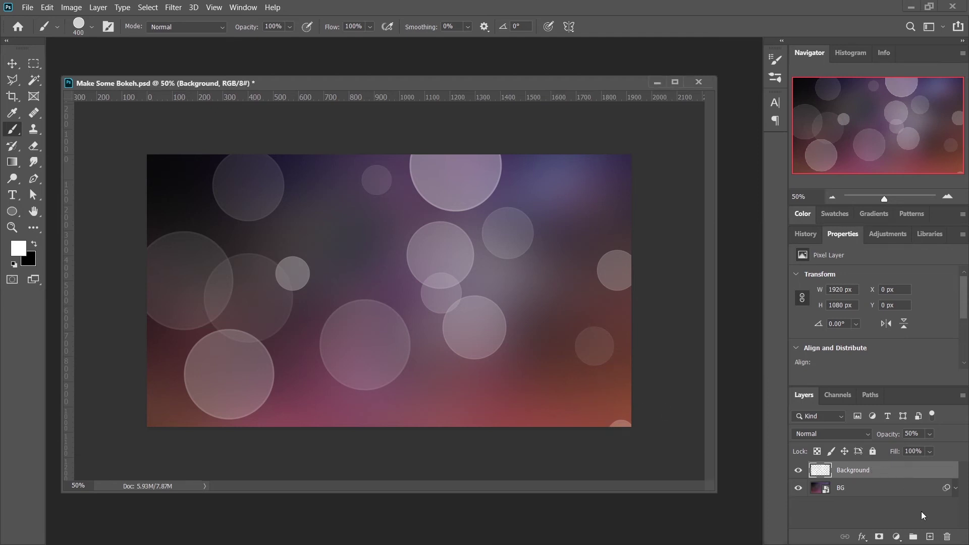
- Add a new layer above Background and name it "Middle"
click(930, 537)
double_click(855, 471)
text(Middle)
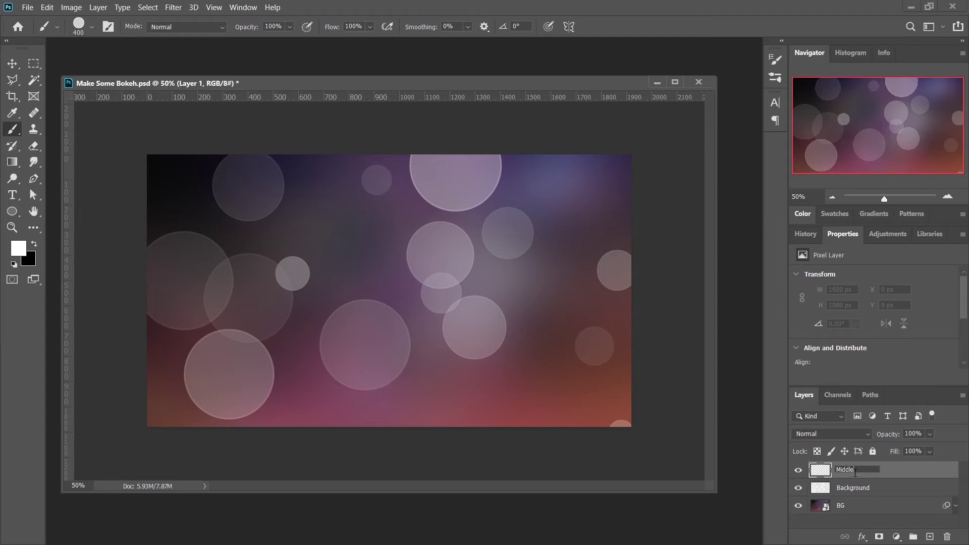
key(Return)
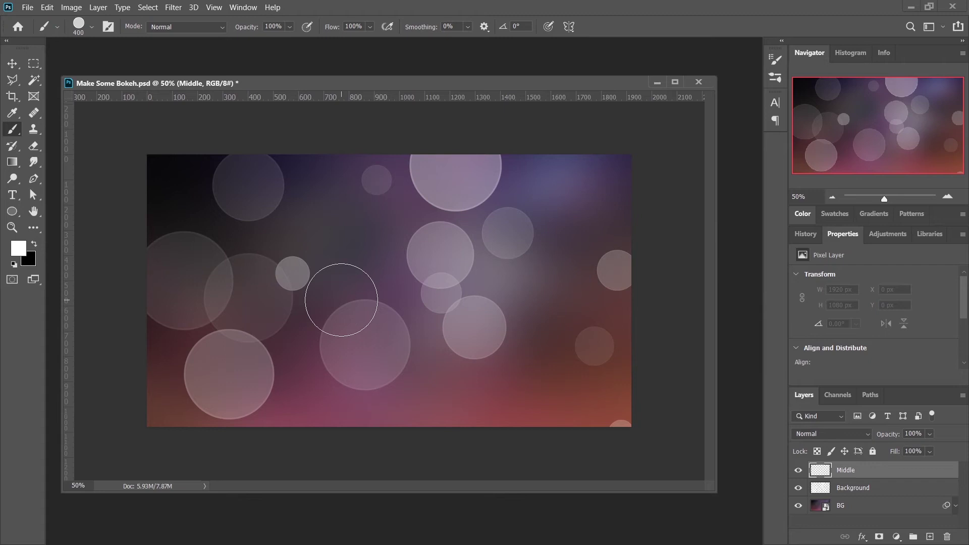
- Reduce the brush size to 200 px and lower the Middle layer's opacity to 75%
key(bracketleft)
key(bracketleft)
key(bracketleft)
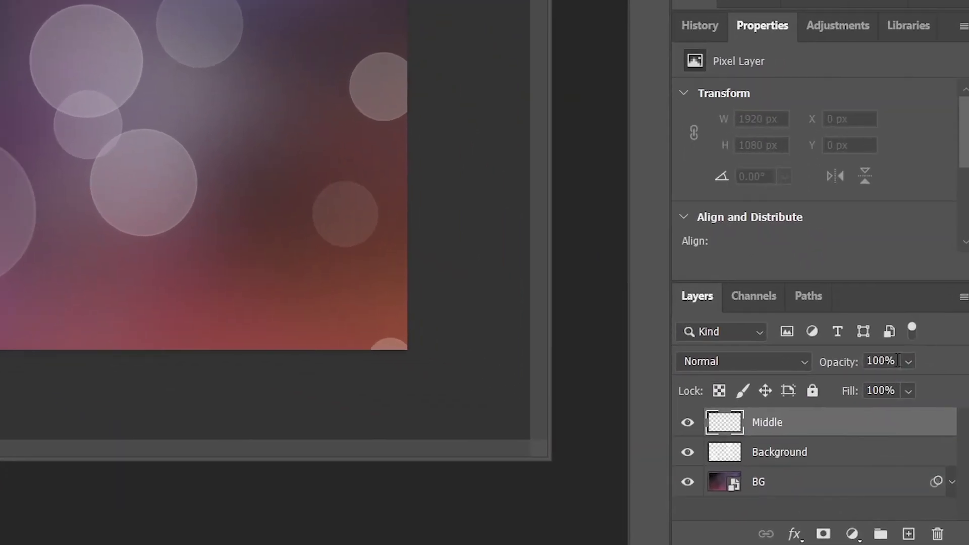
drag(922, 434, 856, 433)
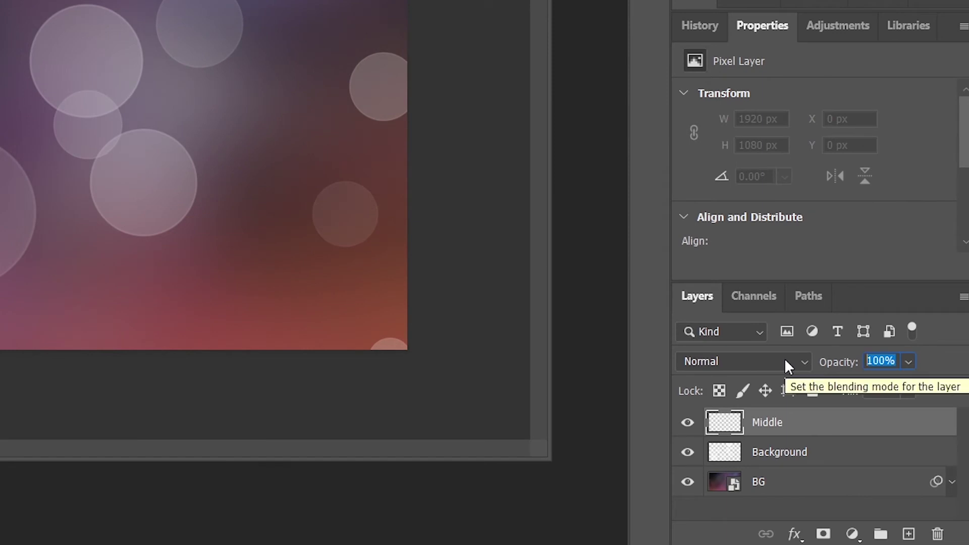
text(75)
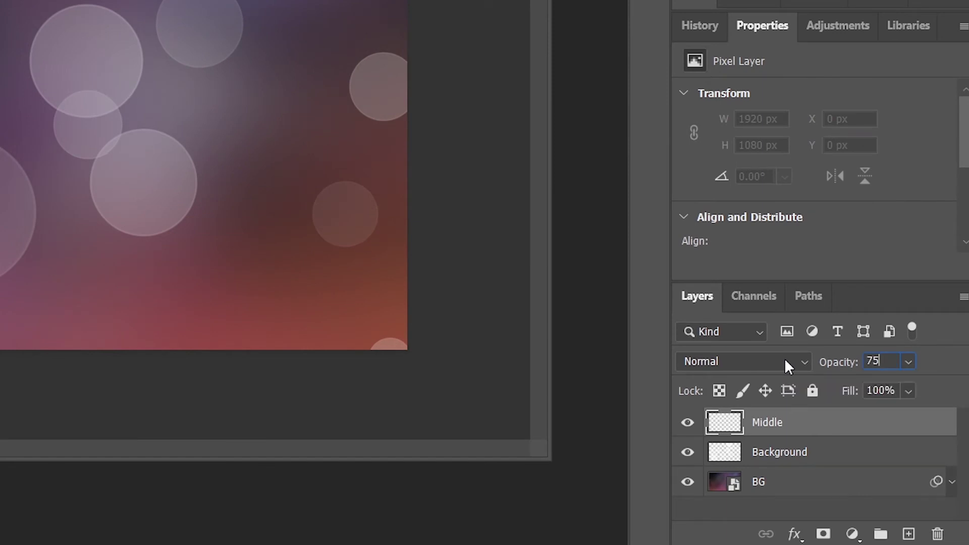
key(Return)
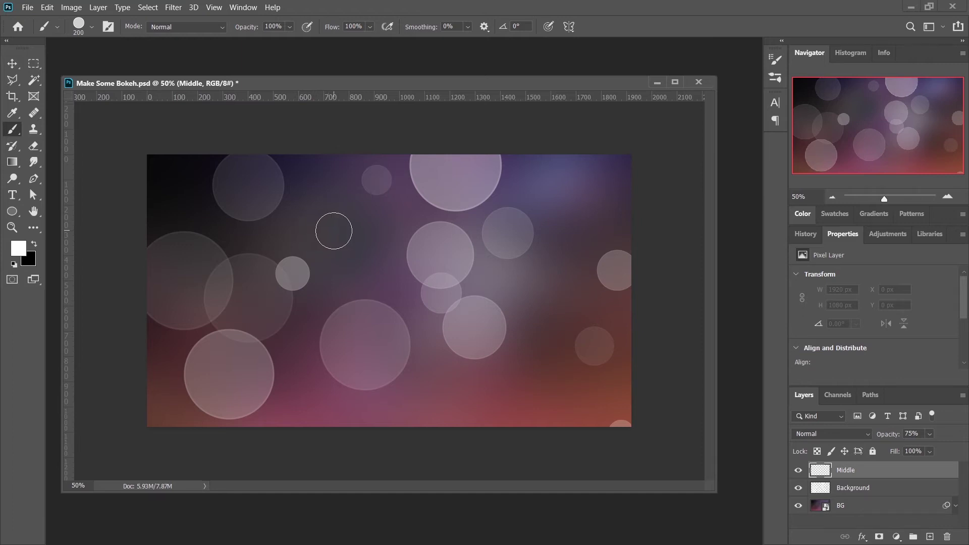
- Paint medium-sized white bokeh circles across the canvas on the Middle layer, overlapping some of the large ones
click(333, 231)
click(429, 259)
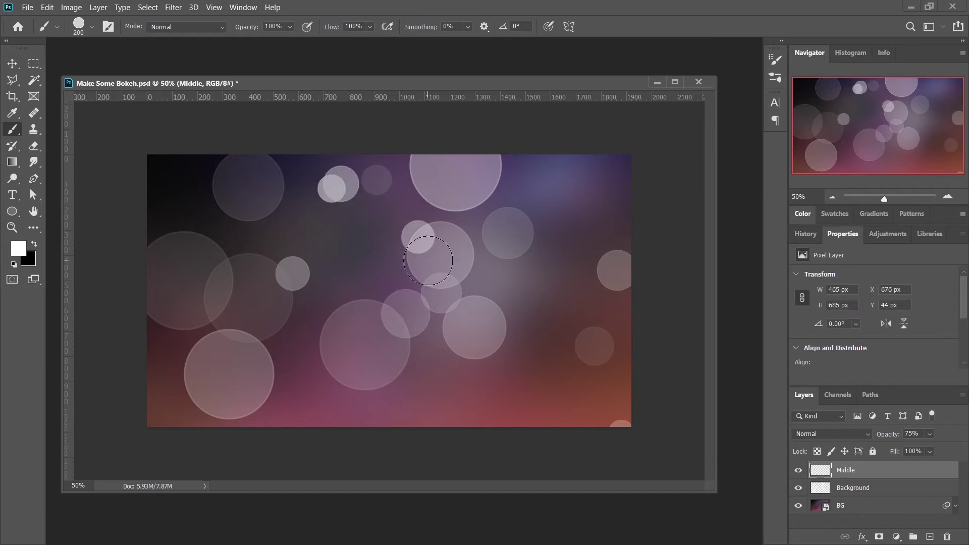
click(562, 232)
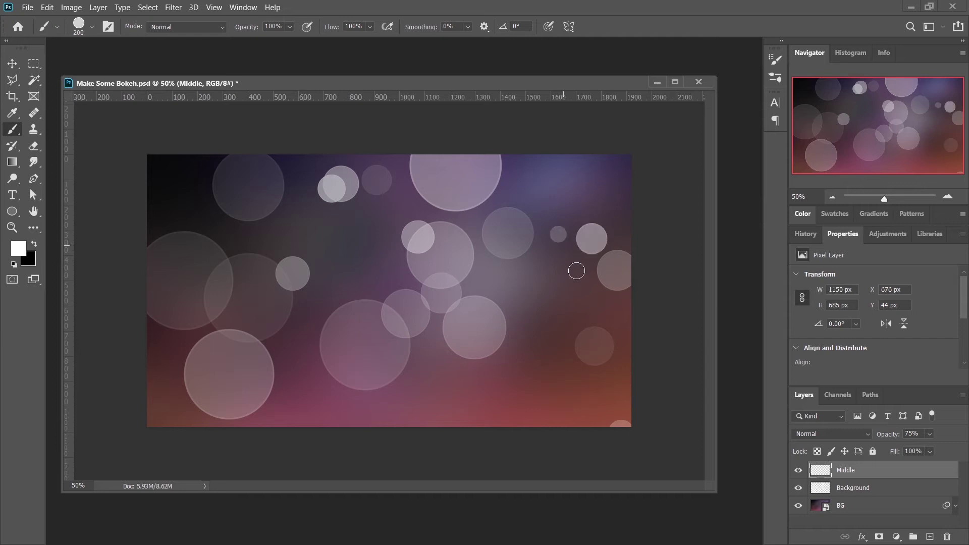
click(576, 378)
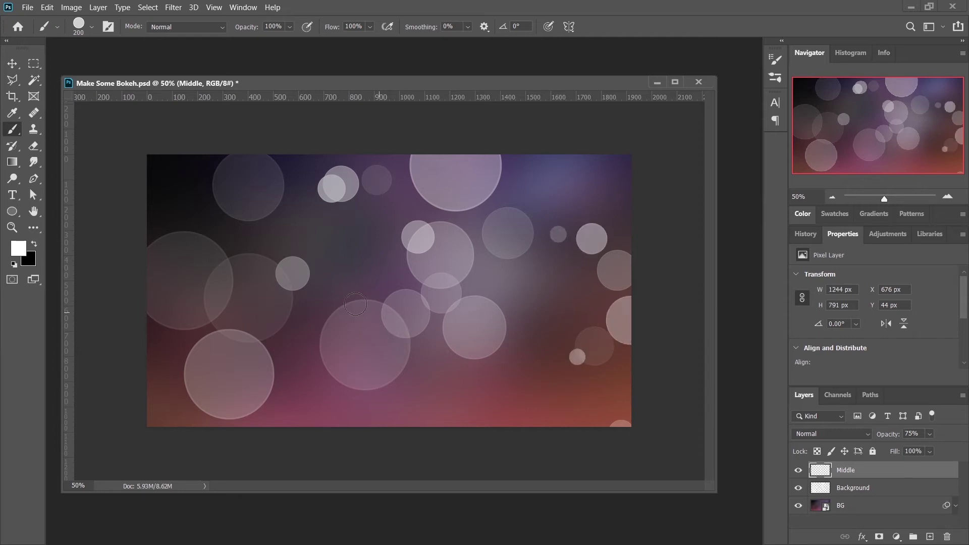
click(354, 303)
click(270, 251)
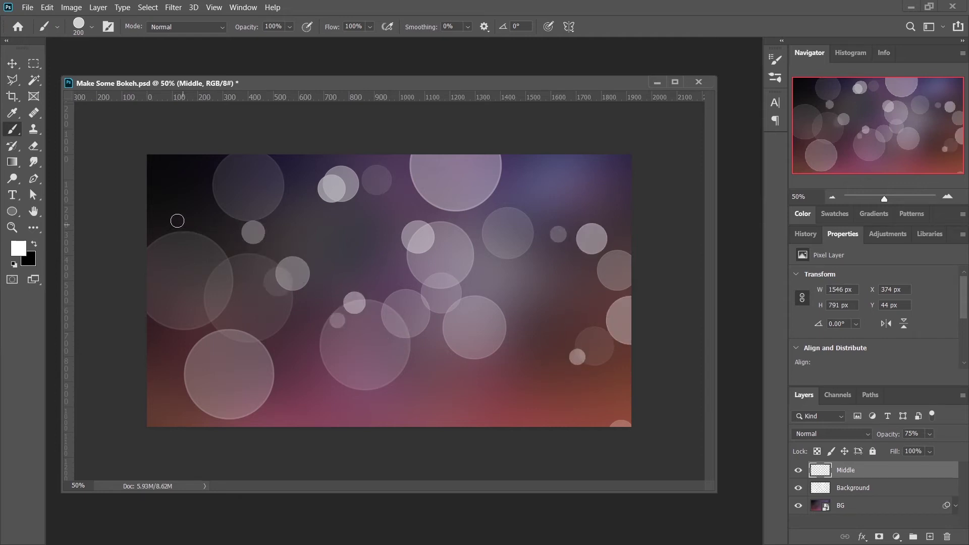
click(182, 224)
click(183, 344)
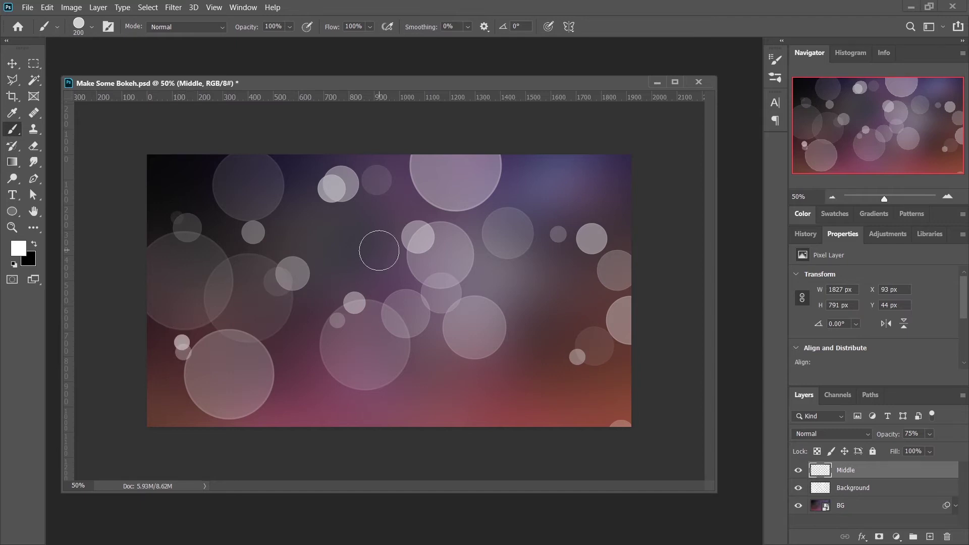
click(378, 250)
click(548, 314)
click(499, 355)
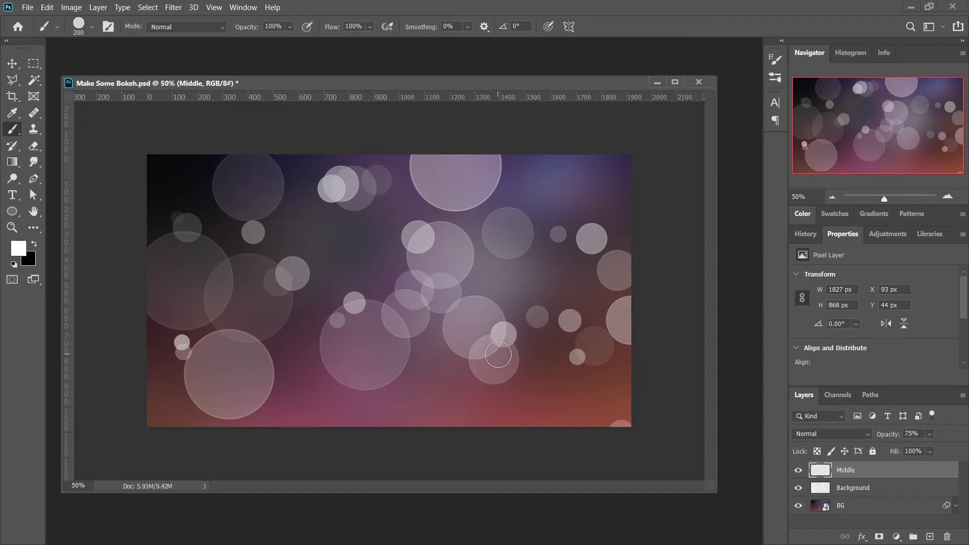
click(569, 383)
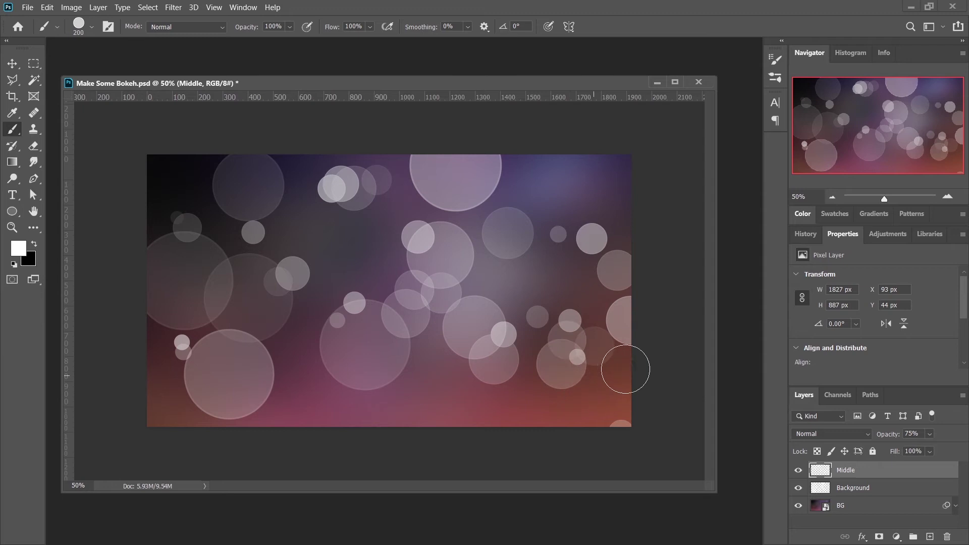
- Add a new layer above Middle and name it "Foreground"
click(930, 537)
double_click(851, 471)
text(Foreground)
key(Return)
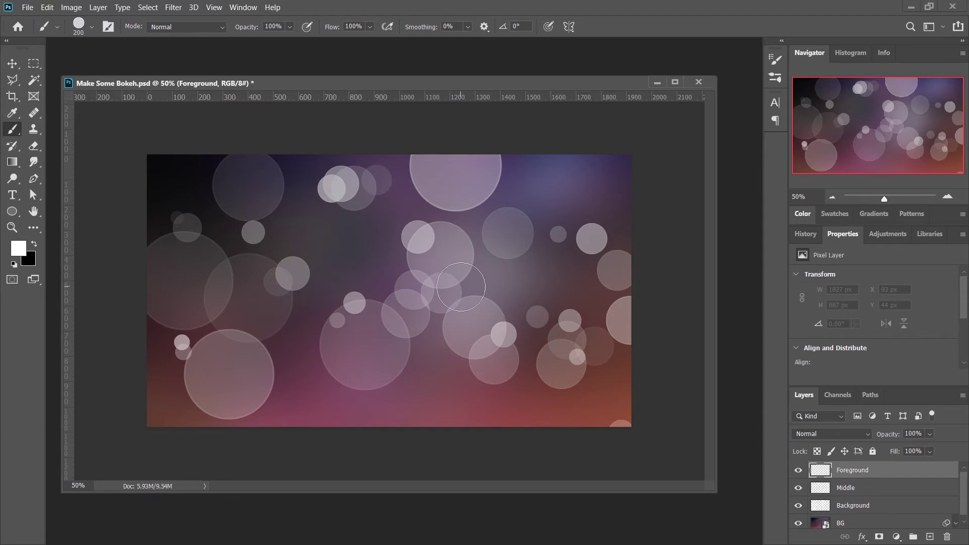
- Reduce the brush size to 100 px and scatter many small white bokeh circles across the canvas on the Foreground layer
key(bracketleft)
key(bracketleft)
key(bracketleft)
key(bracketleft)
click(280, 329)
click(298, 355)
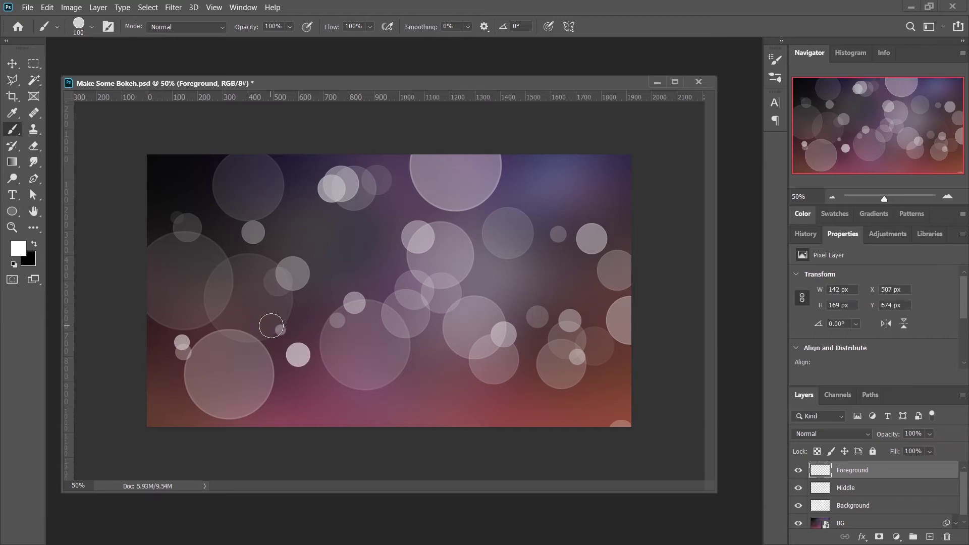
click(323, 273)
click(298, 284)
click(377, 244)
click(345, 257)
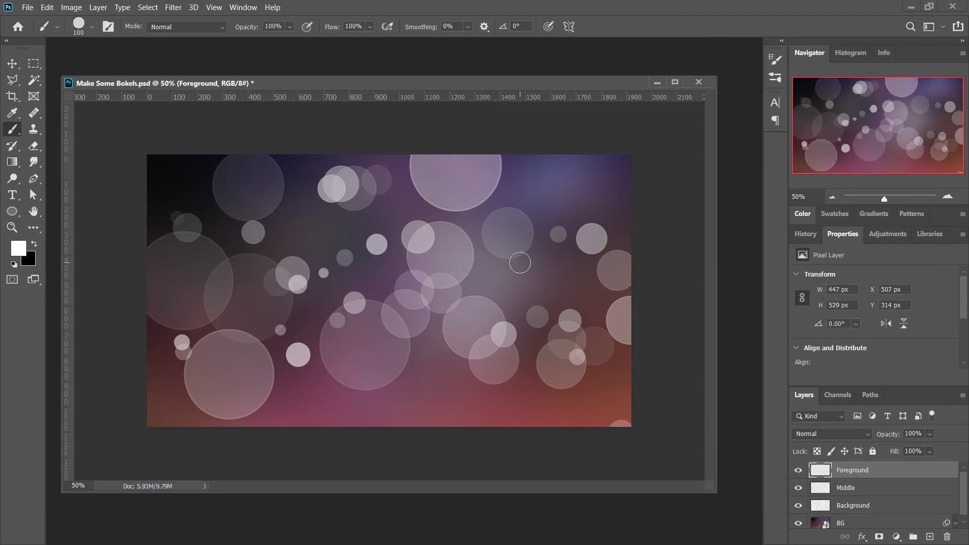
click(534, 288)
click(560, 188)
click(582, 194)
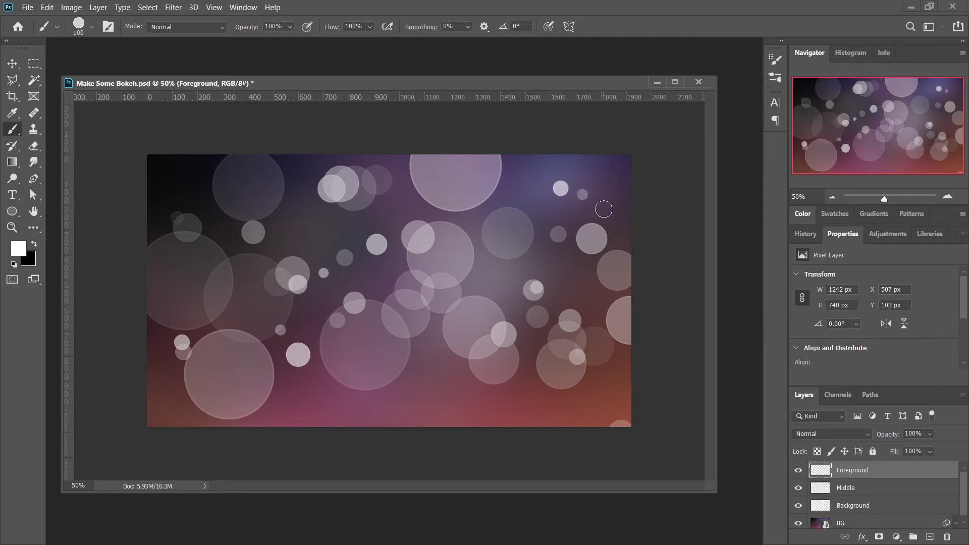
click(598, 267)
click(601, 293)
click(432, 264)
click(444, 279)
click(380, 297)
click(235, 316)
click(255, 302)
click(202, 262)
click(184, 284)
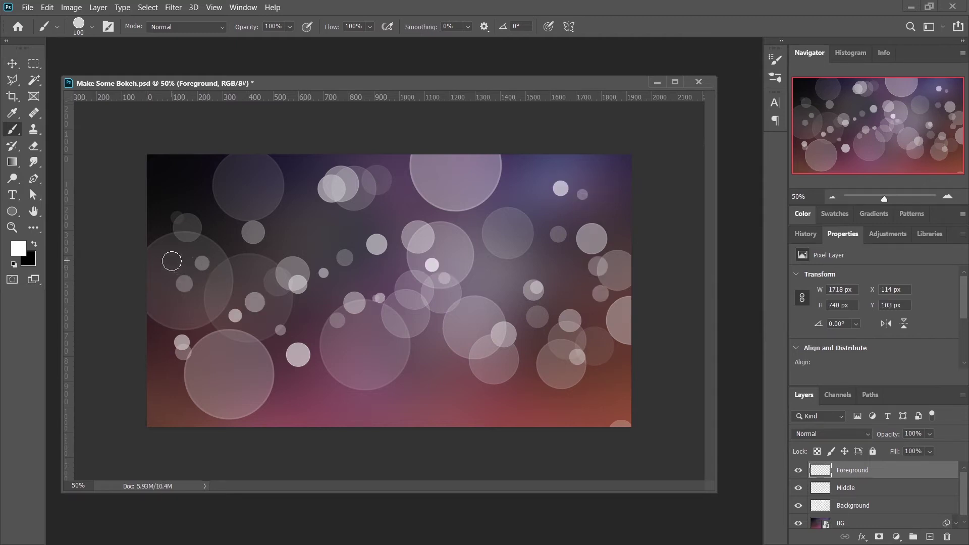
click(170, 257)
click(182, 235)
click(152, 234)
click(148, 258)
click(592, 355)
click(614, 365)
click(497, 415)
click(446, 378)
click(440, 390)
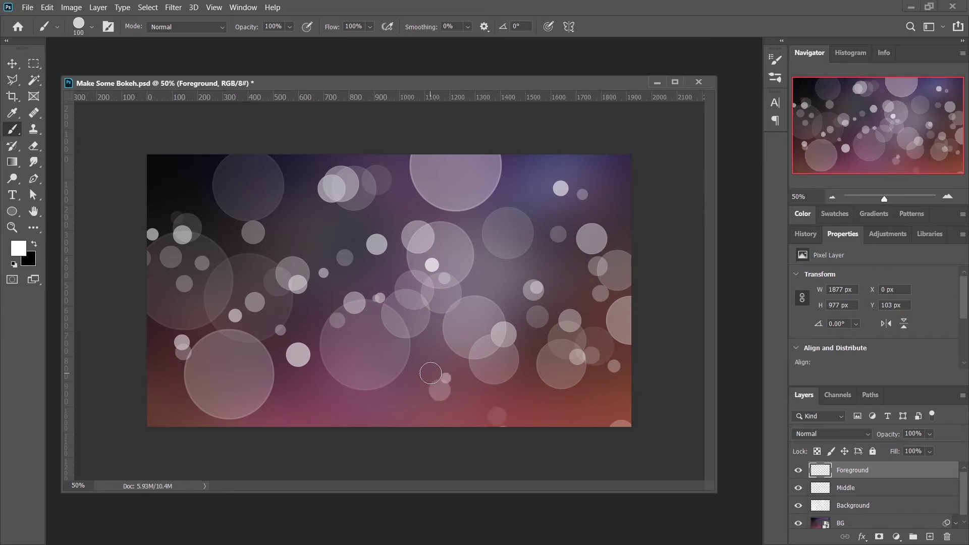
click(298, 368)
click(323, 367)
click(401, 326)
click(409, 350)
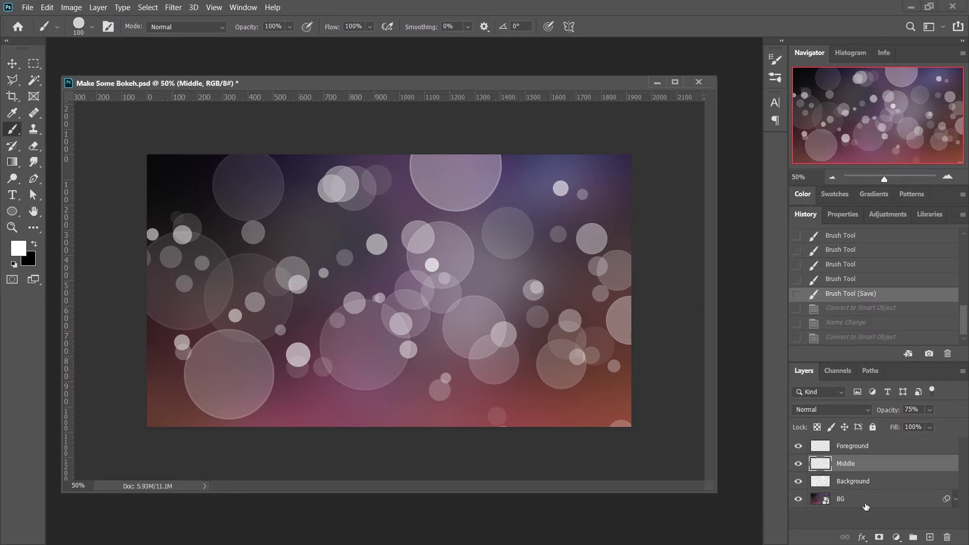
- Convert the Foreground layer to a smart object
click(881, 480)
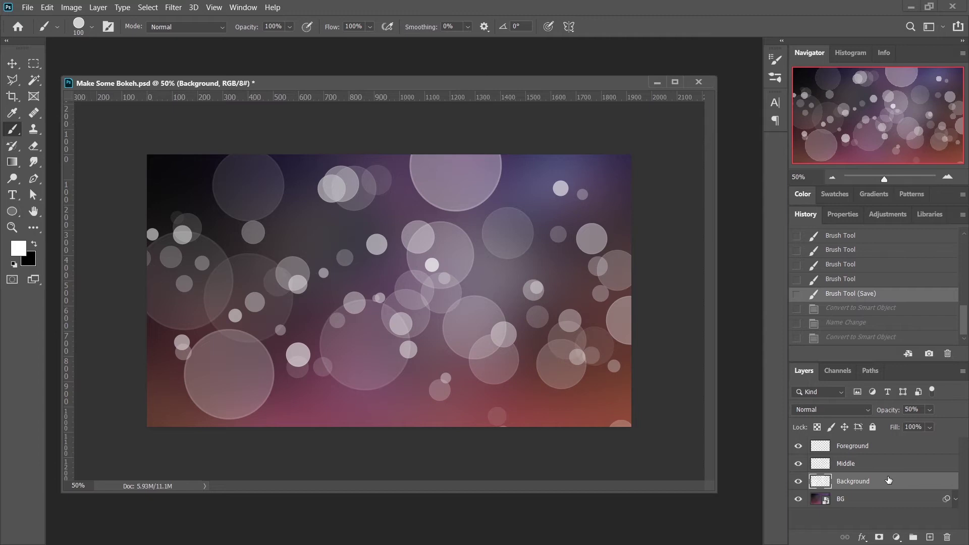
click(890, 446)
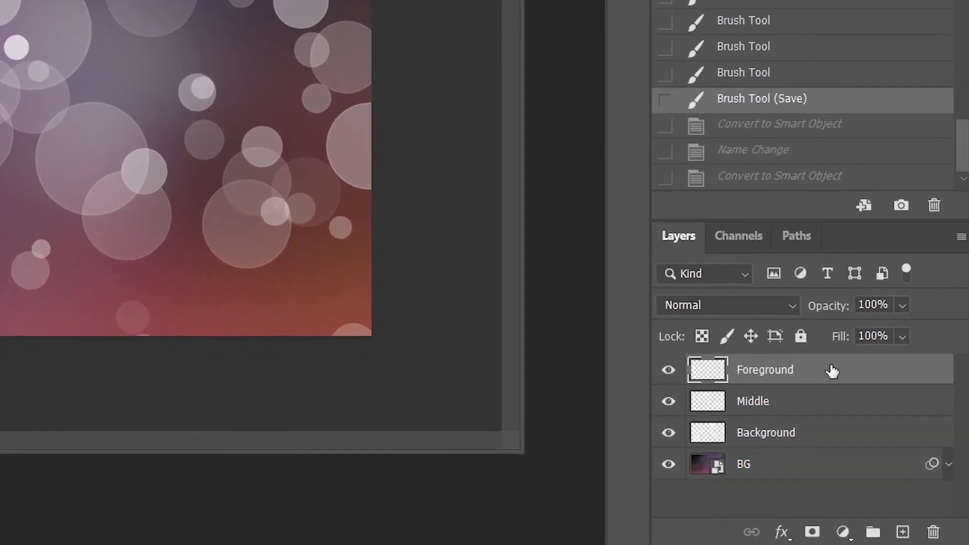
right_click(832, 371)
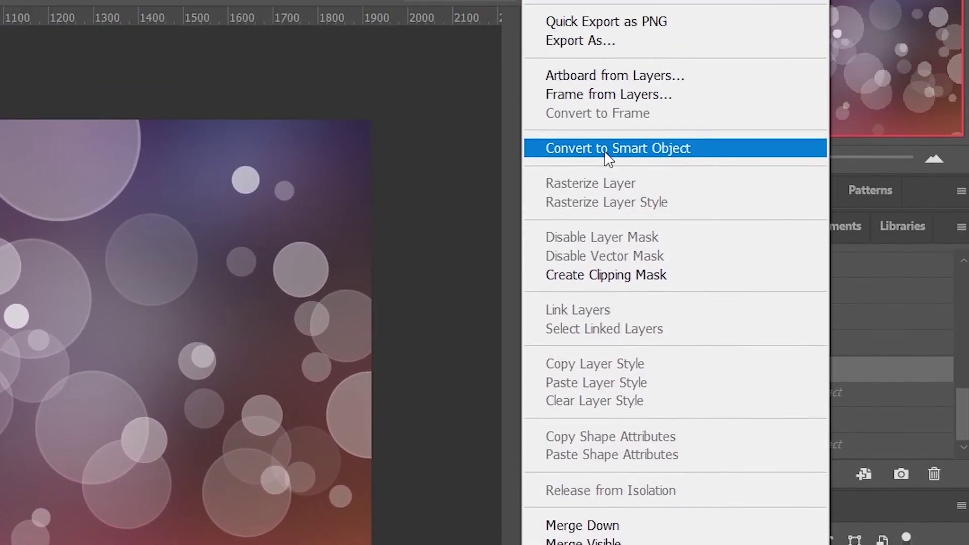
click(606, 151)
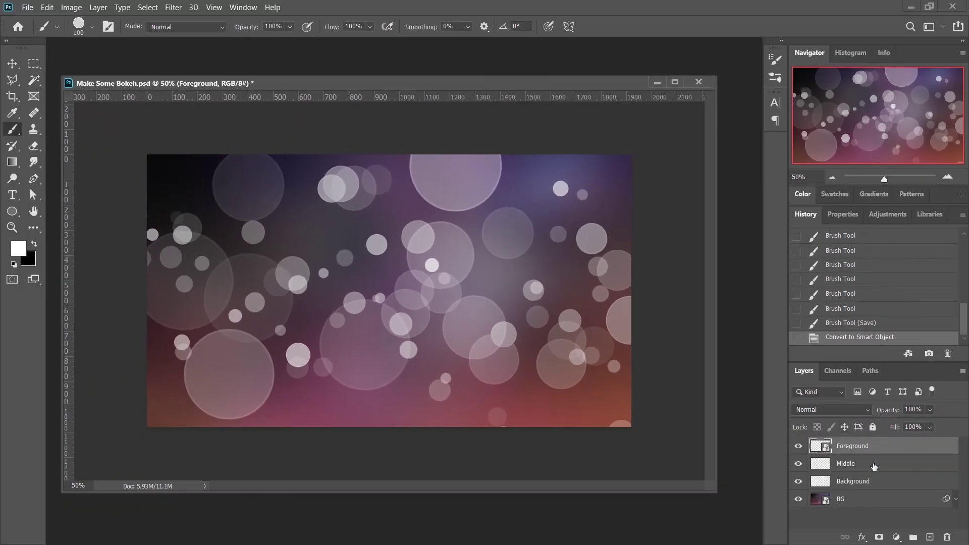
- Convert the Middle layer to a smart object
click(873, 464)
right_click(874, 465)
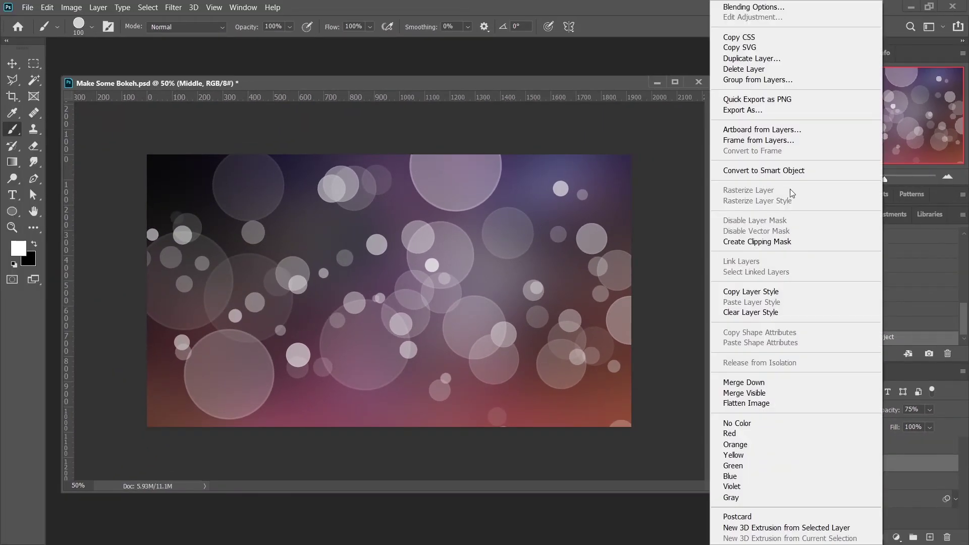
click(784, 176)
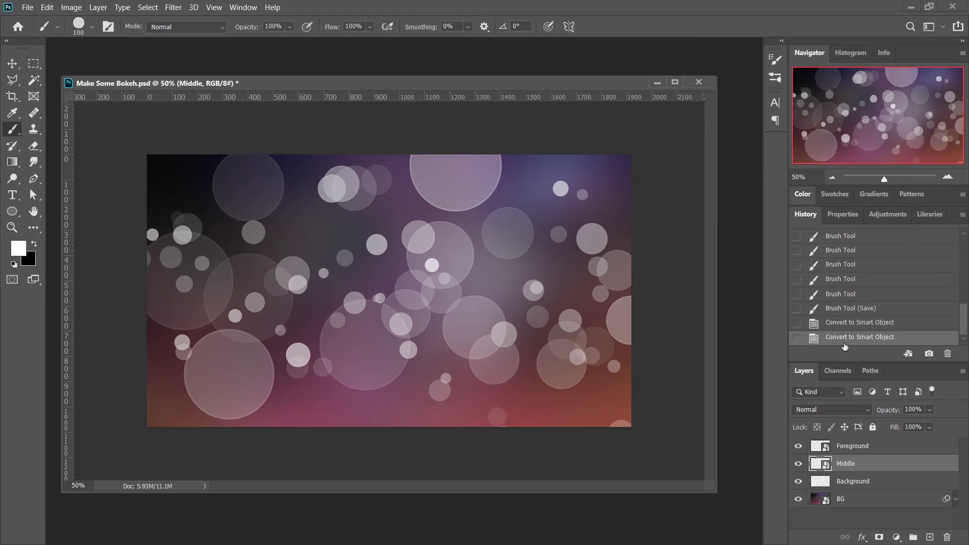
- Convert the Background bokeh layer to a smart object and name the converted layer "Background"
click(885, 482)
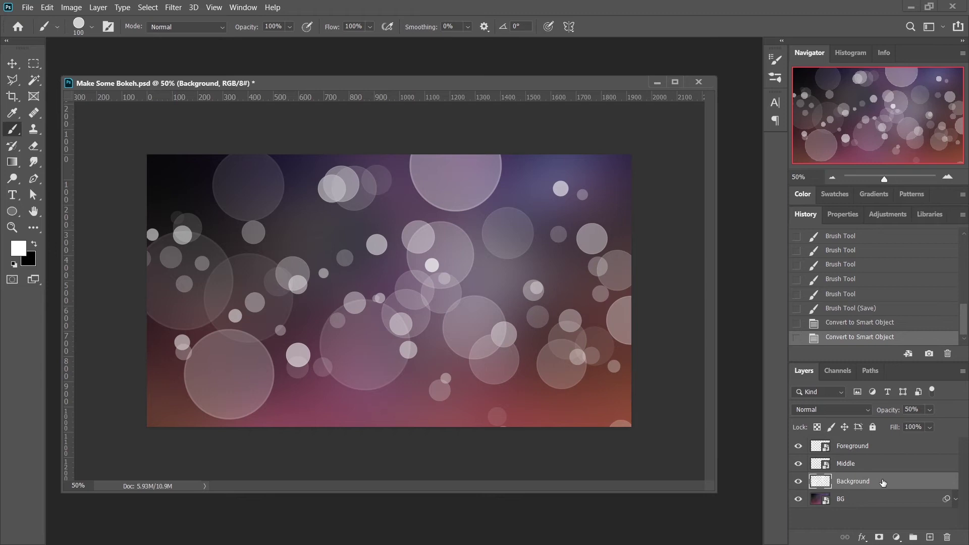
right_click(883, 483)
click(771, 171)
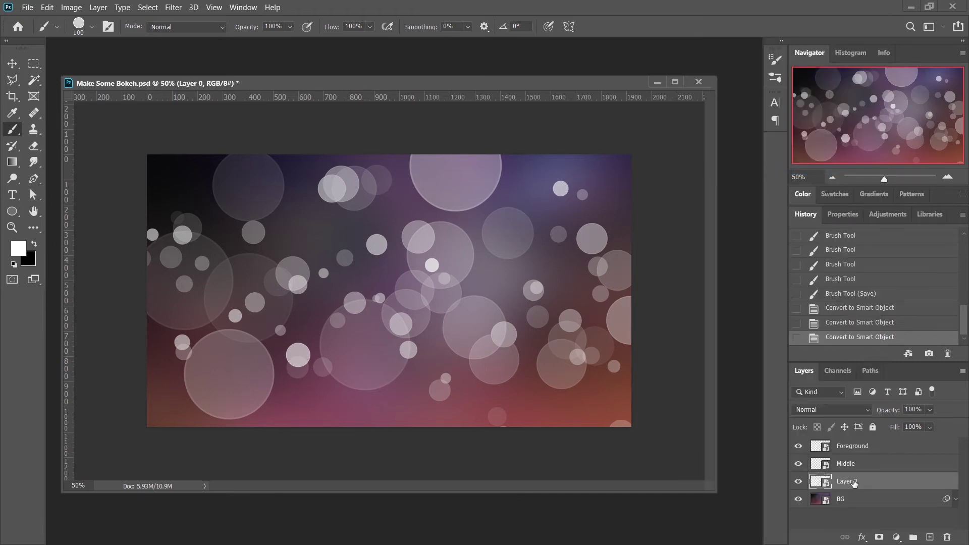
double_click(853, 482)
text(Background)
key(Return)
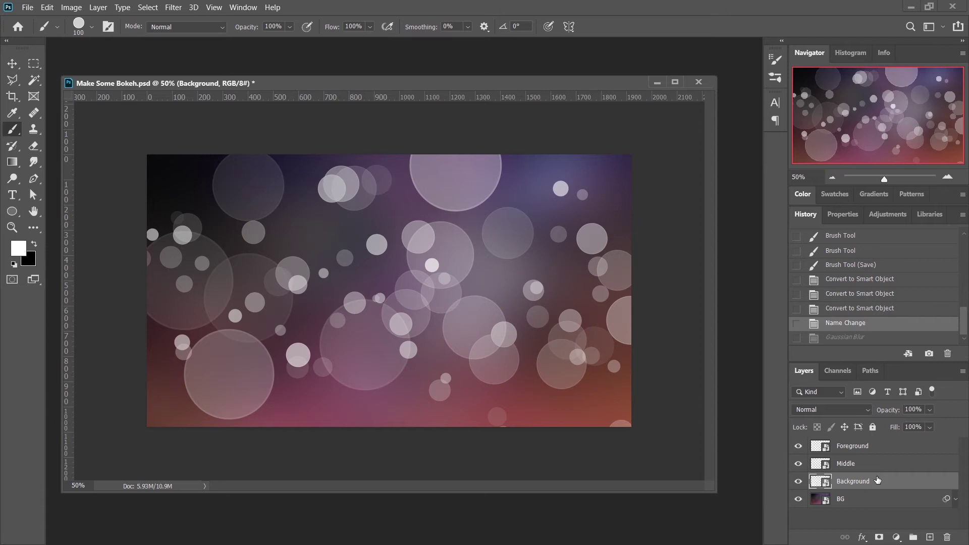
- Apply a Gaussian Blur with a 15-pixel radius to the Background bokeh layer
click(175, 11)
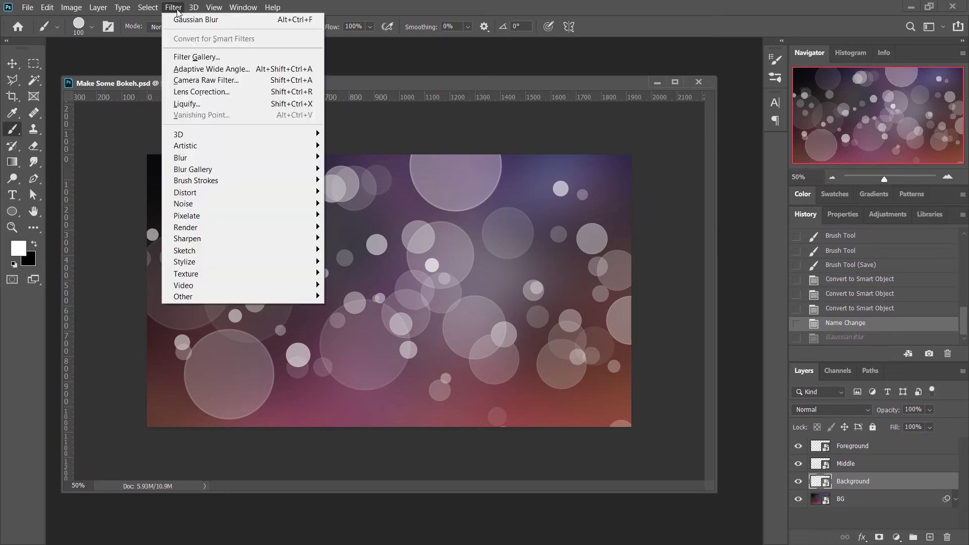
mouse_move(204, 159)
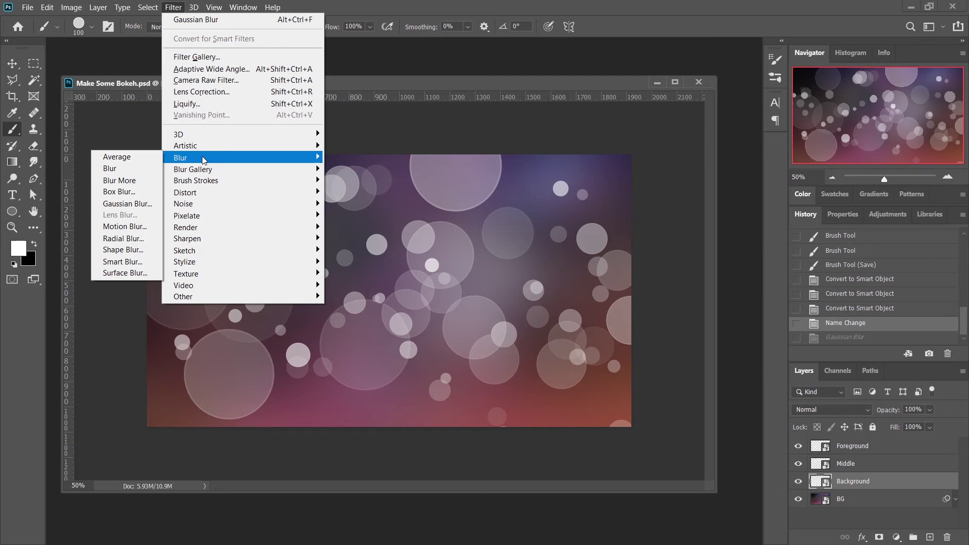
click(127, 202)
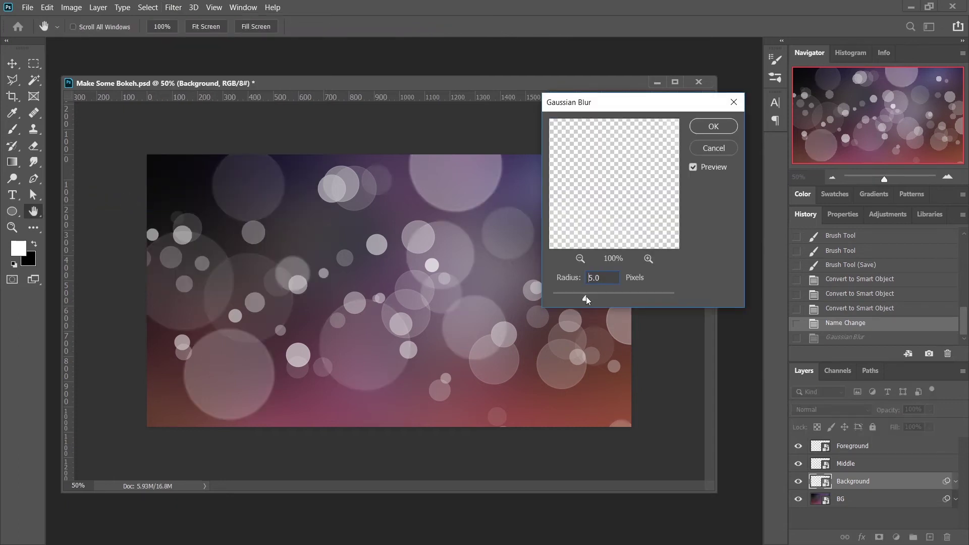
mouse_move(595, 296)
mouse_down()
mouse_move(607, 297)
mouse_move(591, 301)
mouse_up()
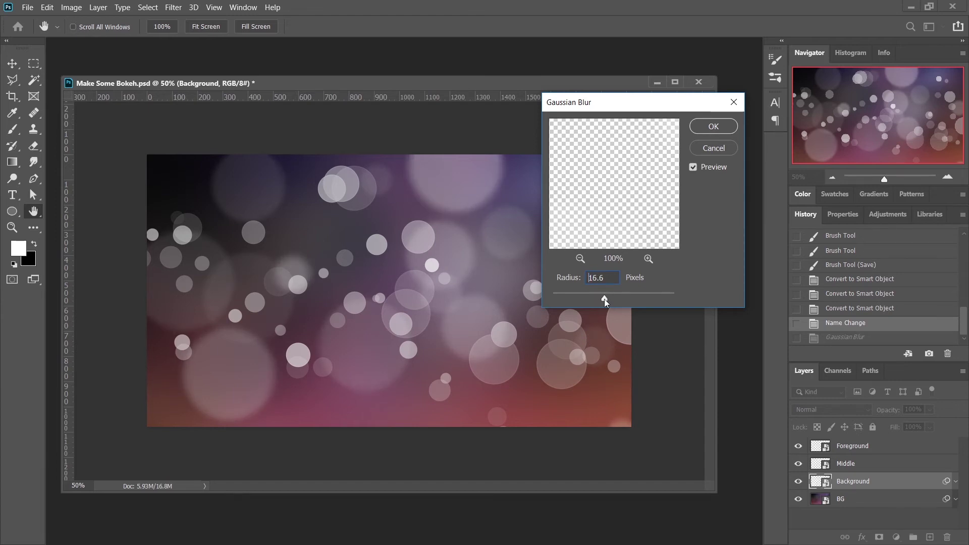
text(15)
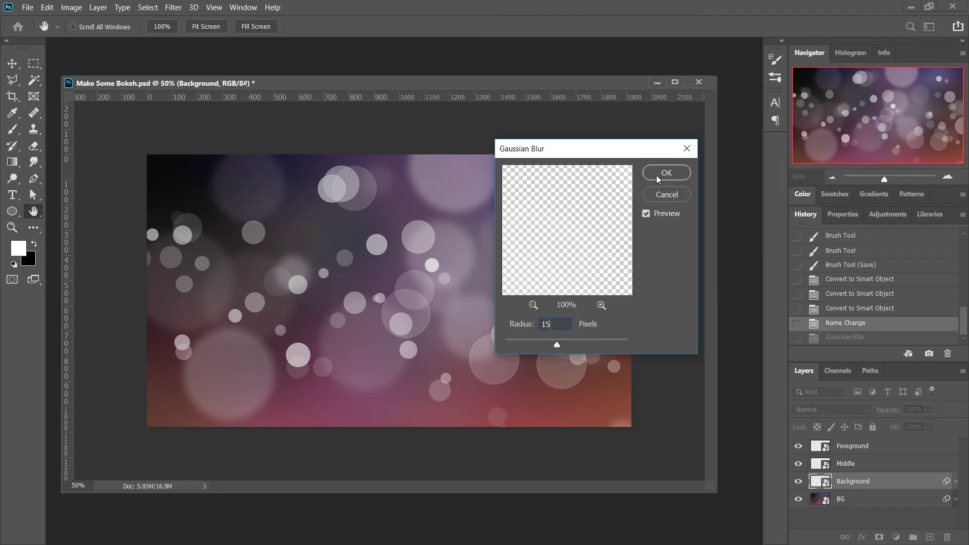
click(667, 172)
key(b)
- Apply a Gaussian Blur with a 6-pixel radius to the Middle layer
click(905, 465)
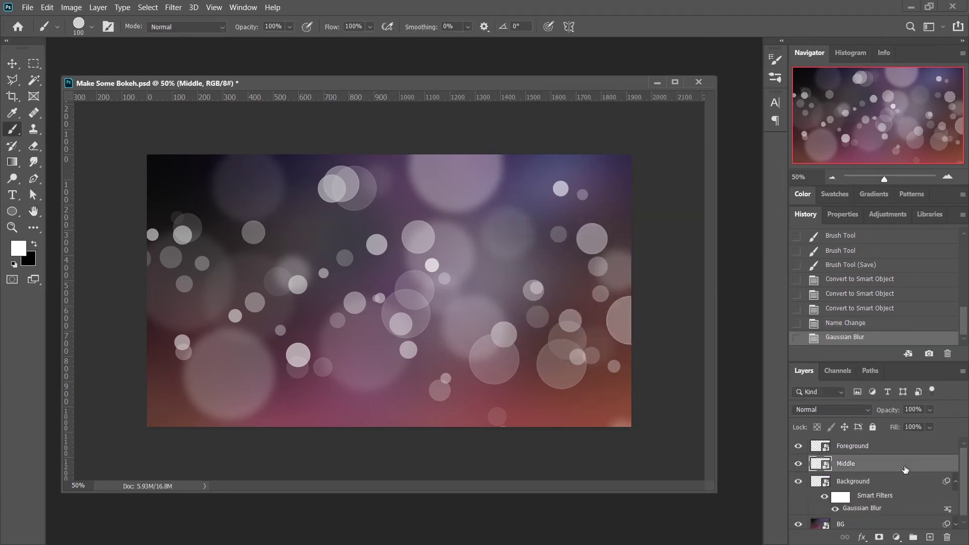
click(181, 8)
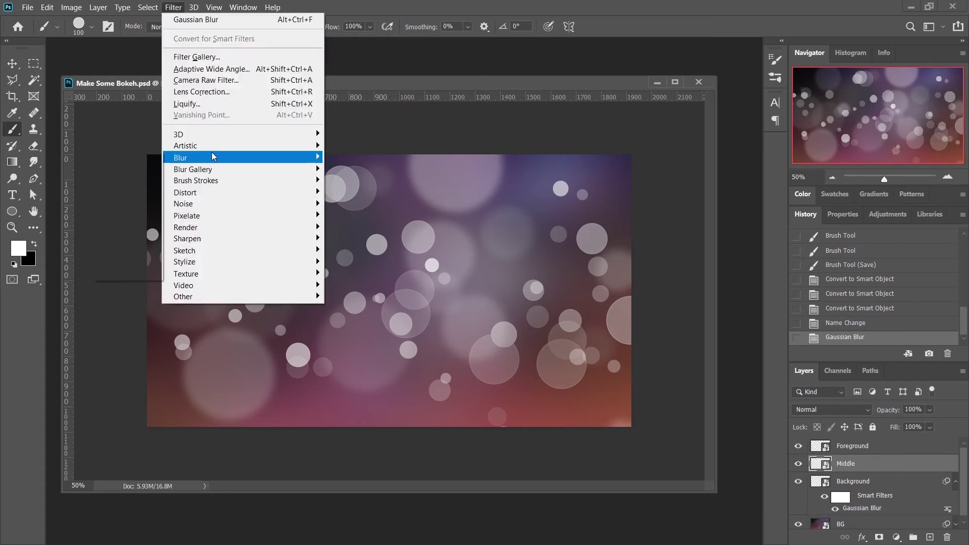
mouse_move(211, 152)
click(134, 204)
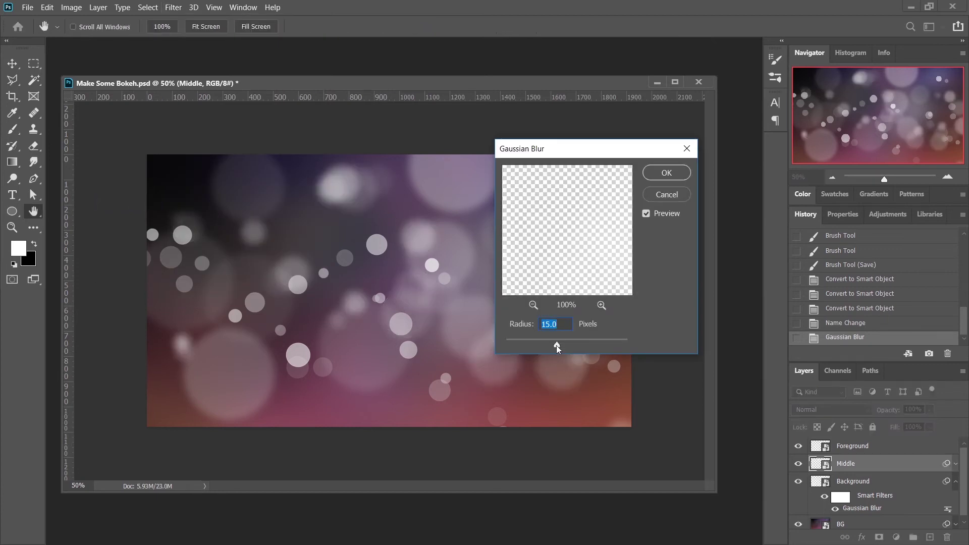
drag(544, 344, 540, 344)
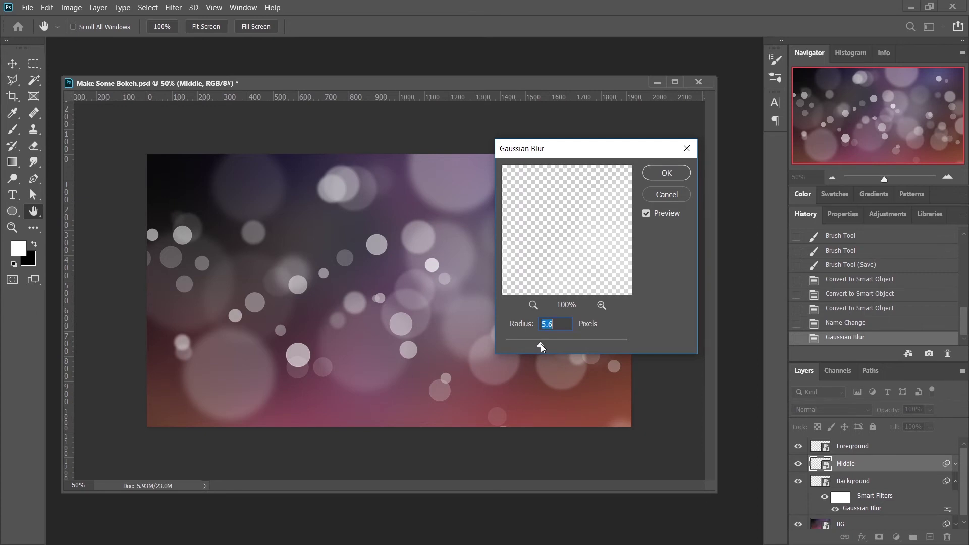
text(6)
click(664, 174)
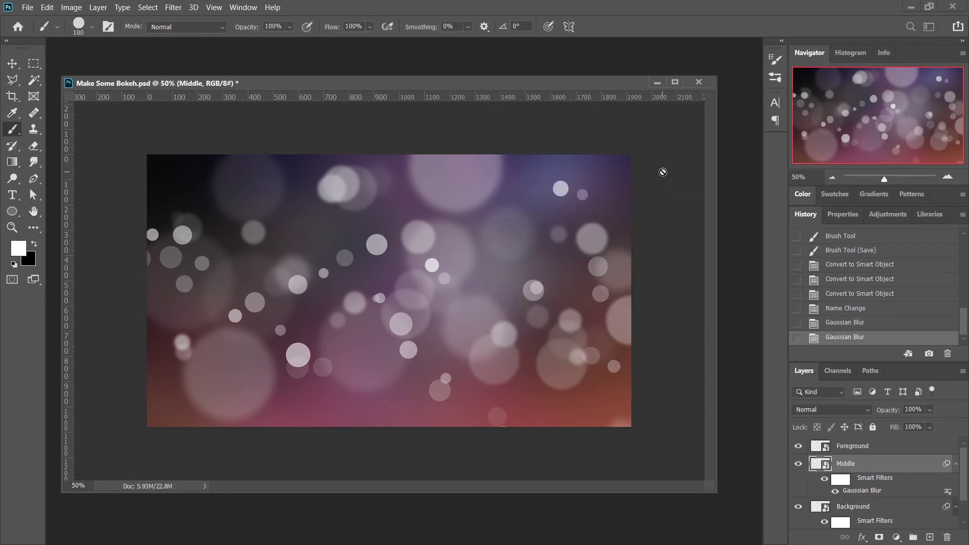
- Apply a Gaussian Blur with a 2.5-pixel radius to the Foreground layer
click(887, 449)
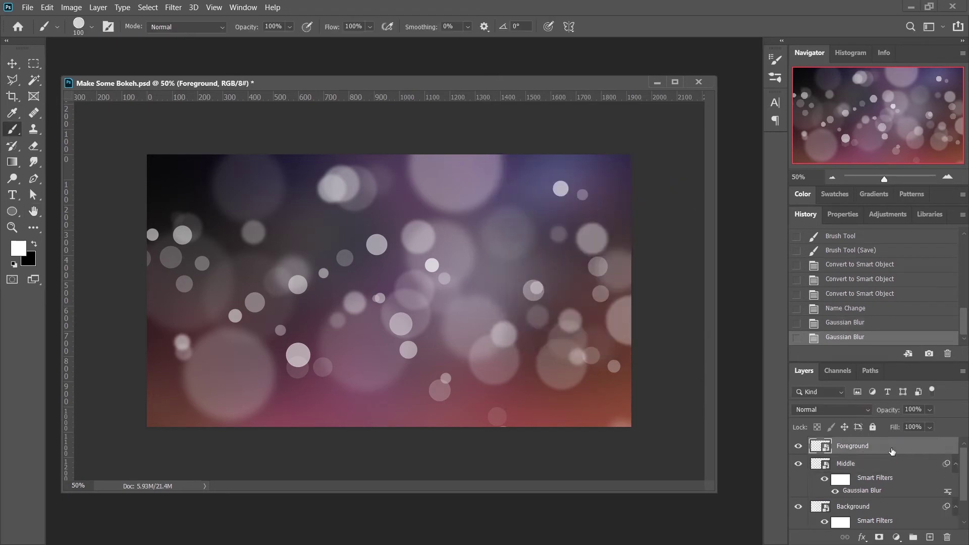
click(173, 8)
mouse_move(182, 157)
click(118, 204)
click(526, 342)
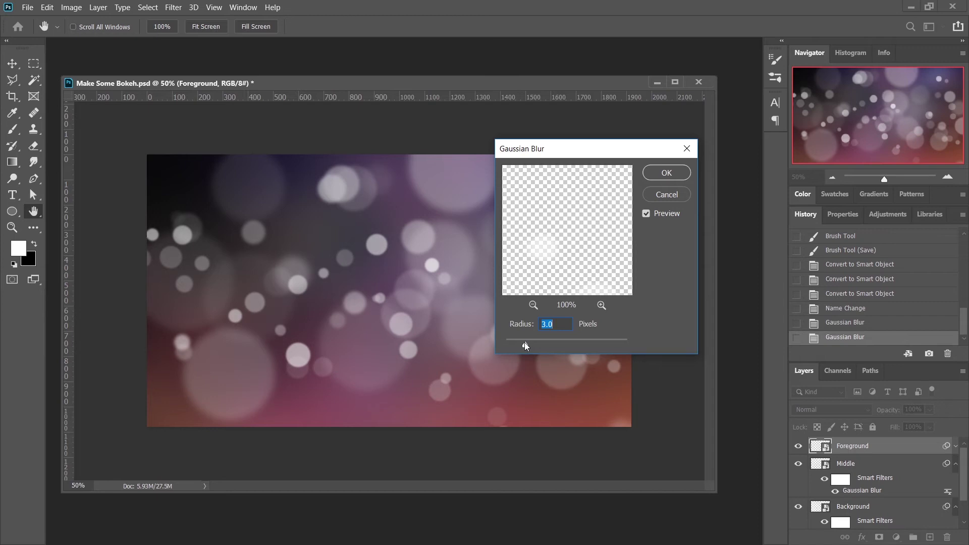
text(2.5)
key(Return)
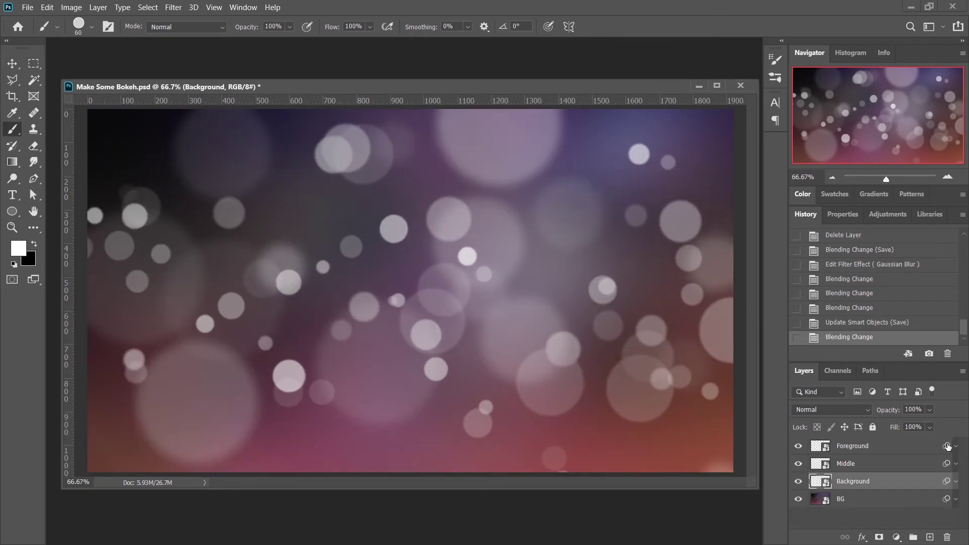
- Expand the Foreground layer's smart filters and reopen its Gaussian Blur settings to try out the radius
click(956, 447)
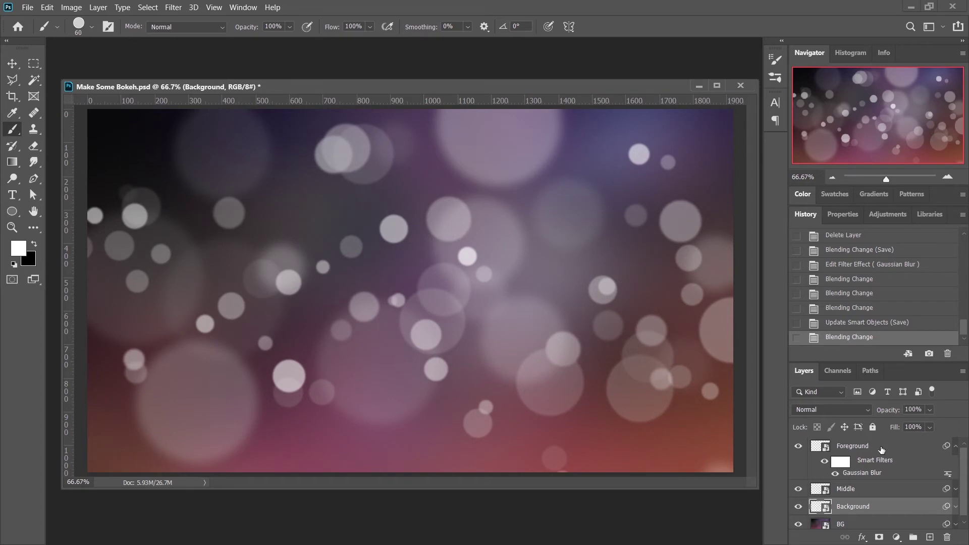
click(899, 450)
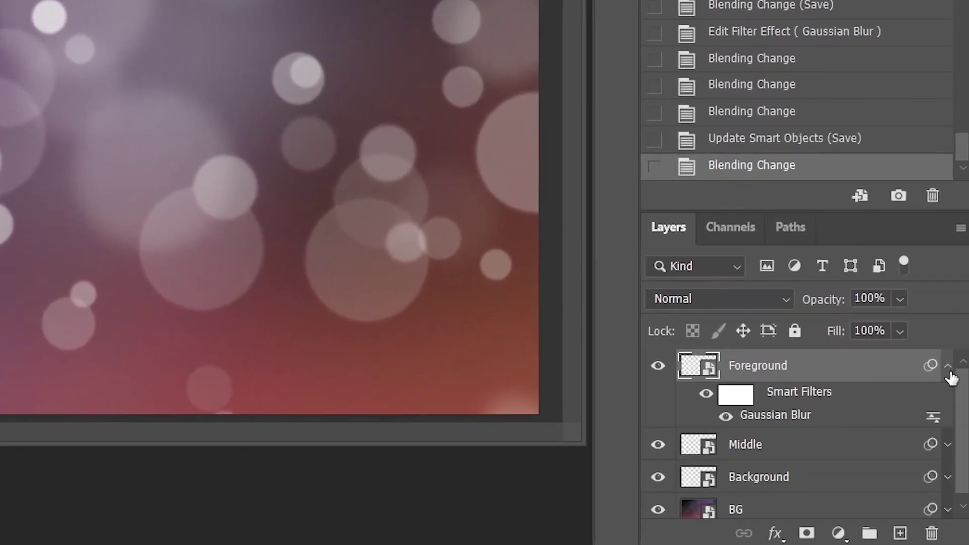
click(949, 368)
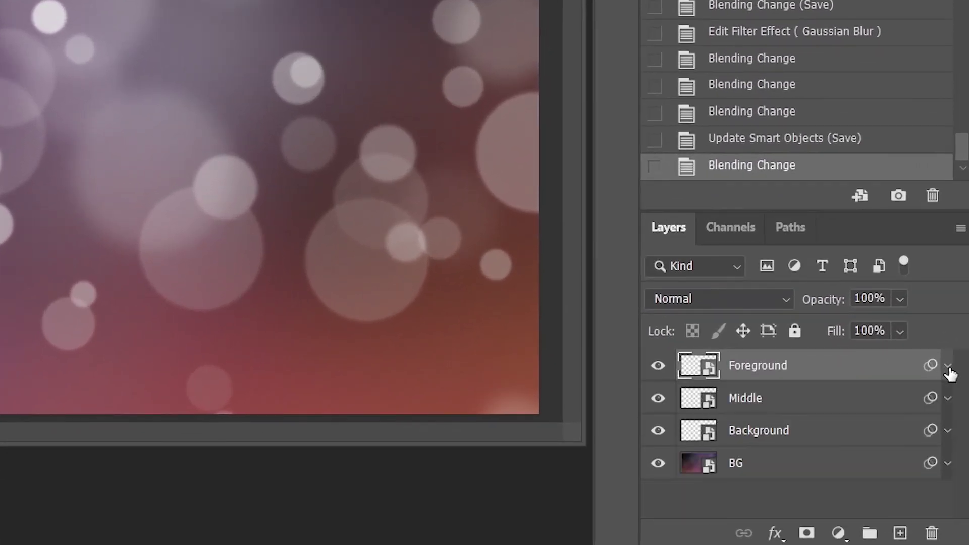
click(948, 368)
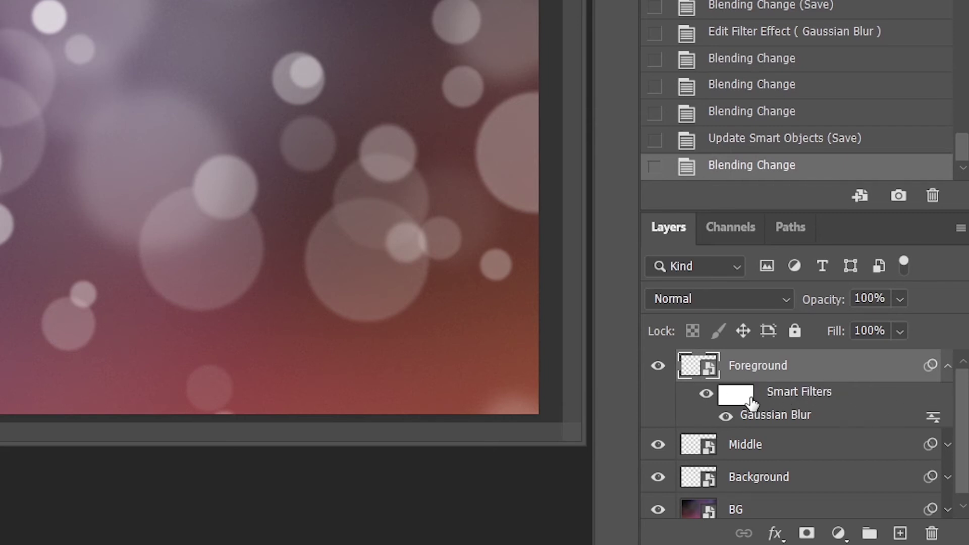
double_click(799, 417)
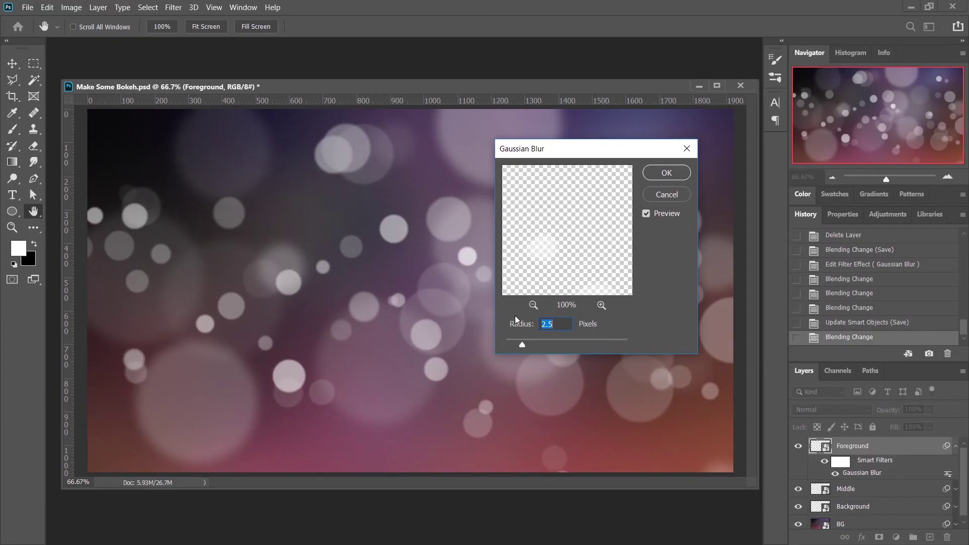
mouse_move(524, 344)
mouse_down()
mouse_move(538, 344)
mouse_move(523, 344)
mouse_up()
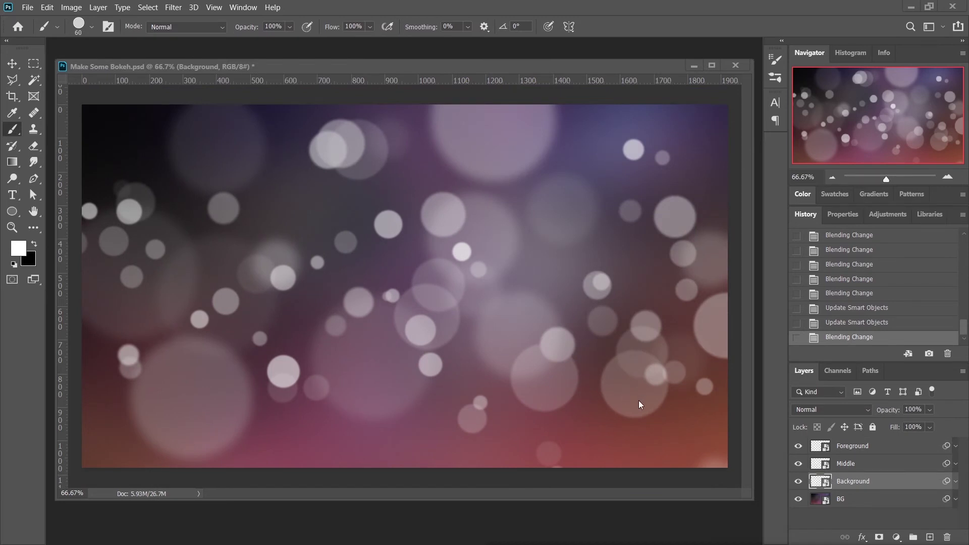
- Set the blend mode of the Background bokeh layer to Overlay
click(854, 482)
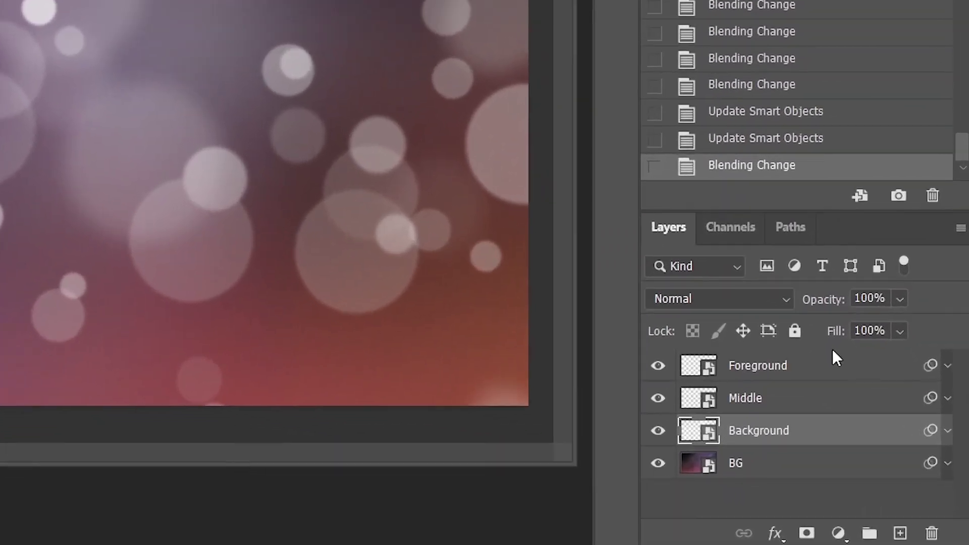
click(784, 296)
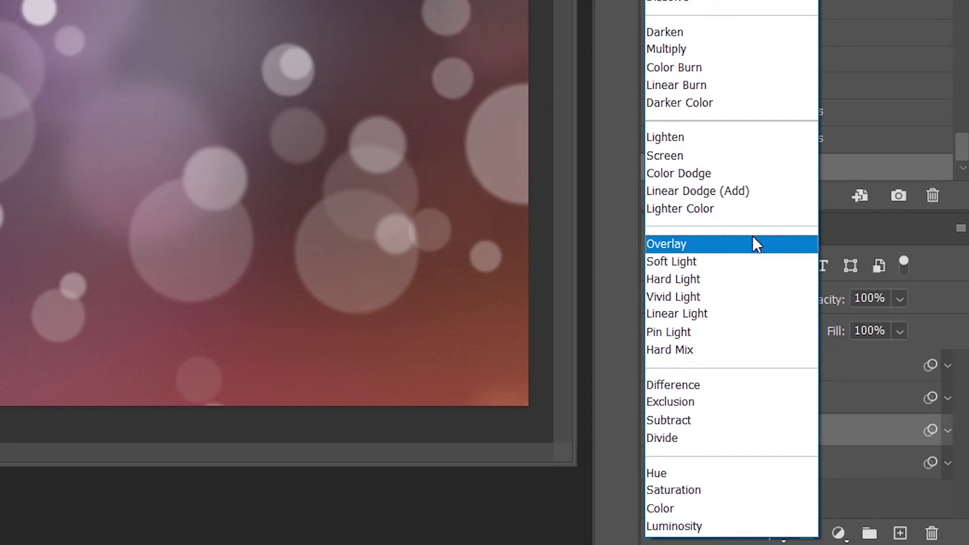
click(691, 245)
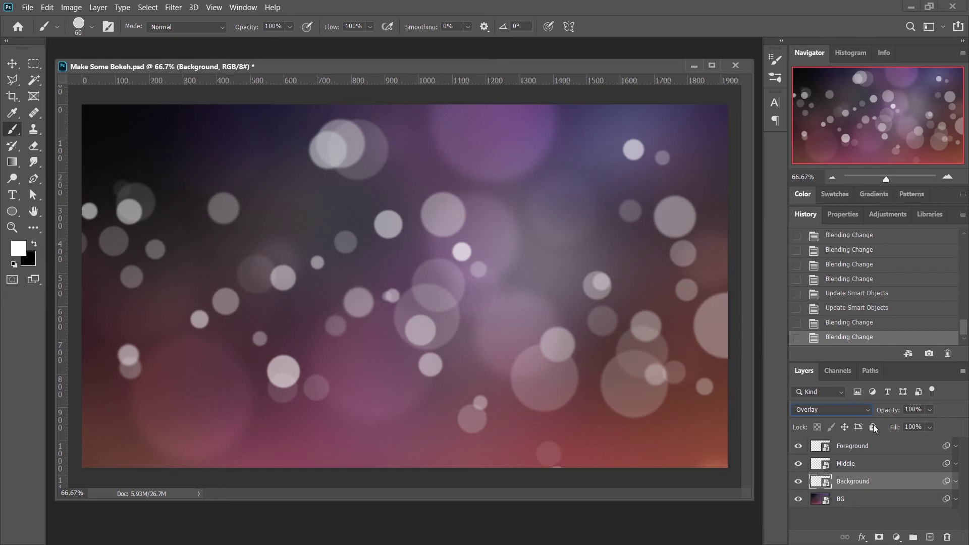
- Set the Middle layer's blend mode to Overlay
click(872, 464)
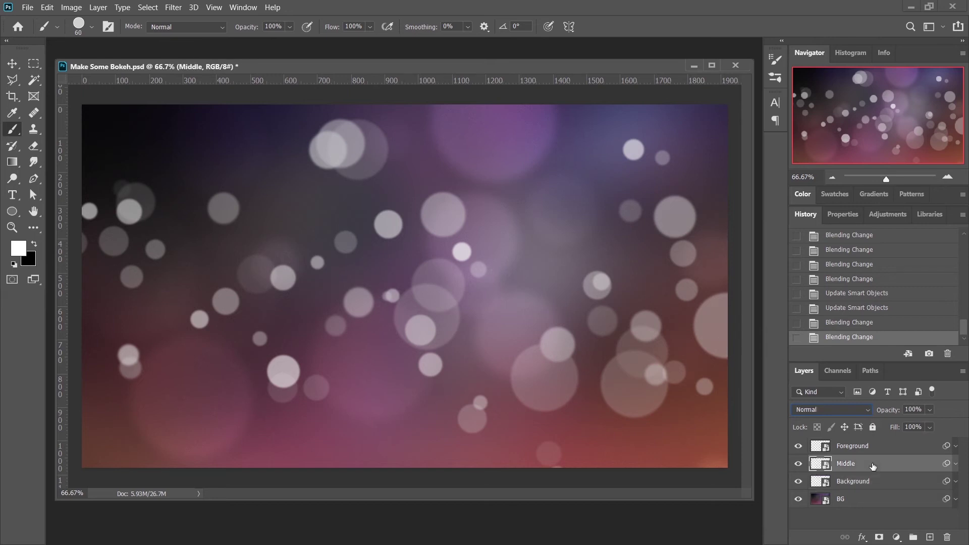
click(866, 408)
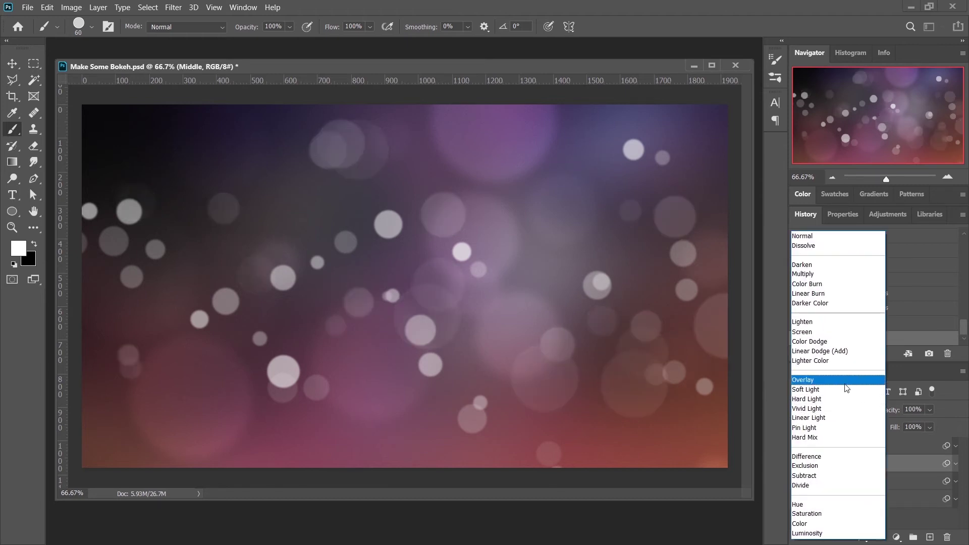
click(843, 382)
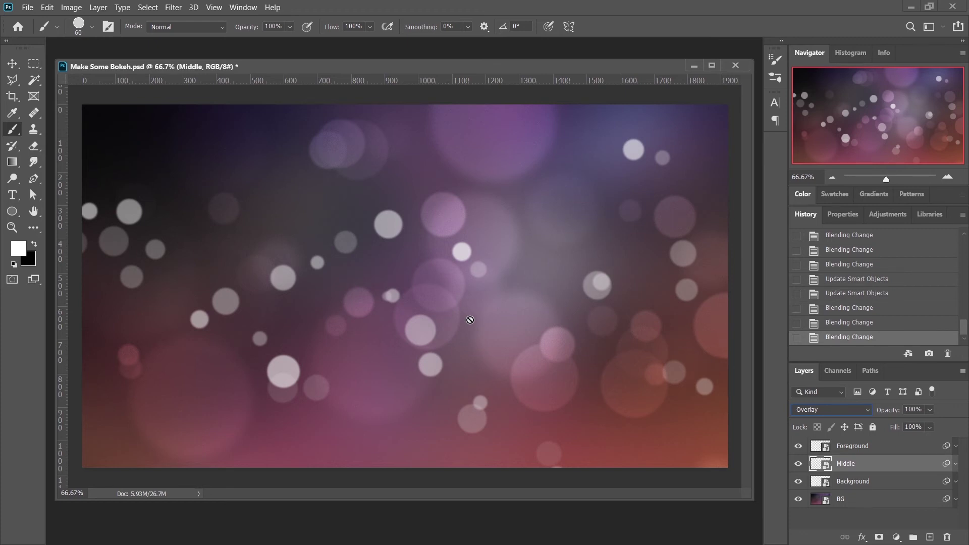
- Set the Foreground layer's blend mode to Overlay
click(877, 447)
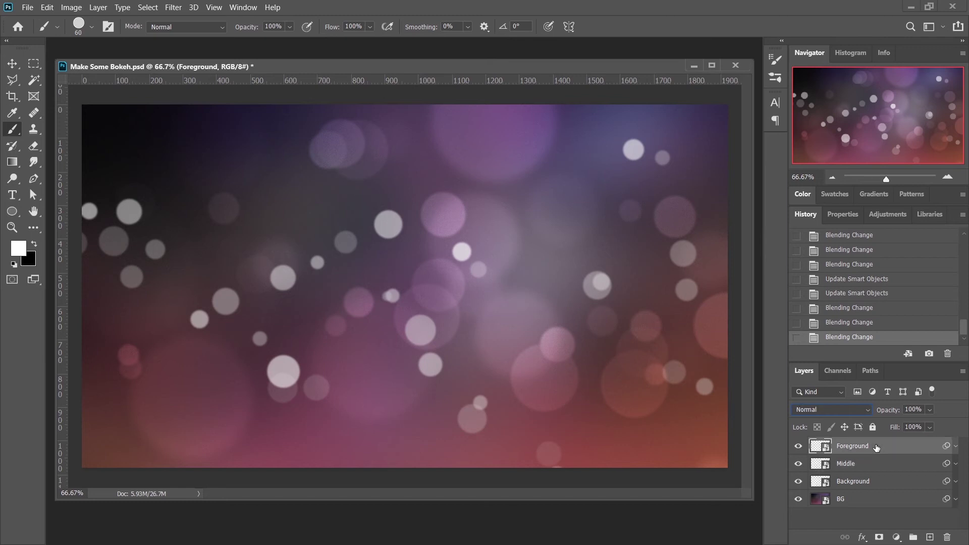
click(846, 410)
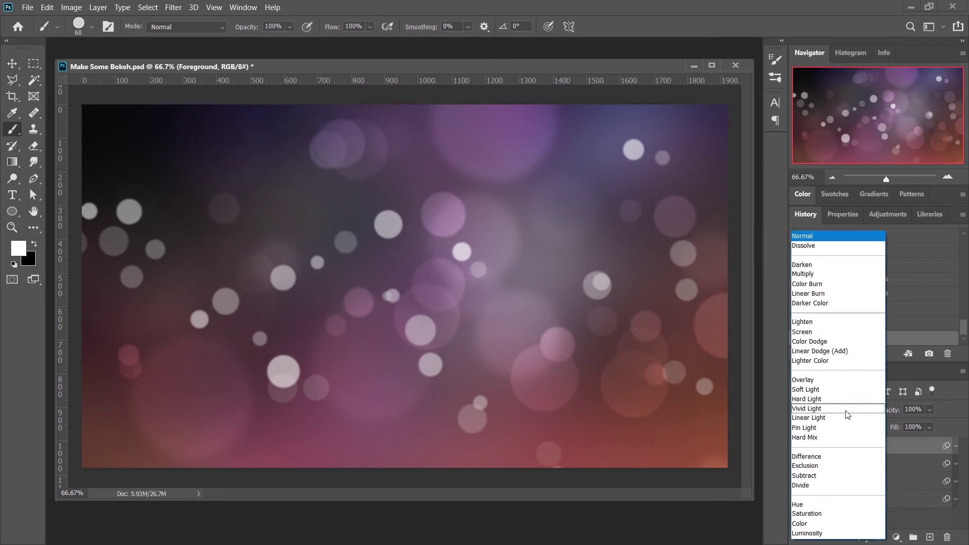
click(831, 380)
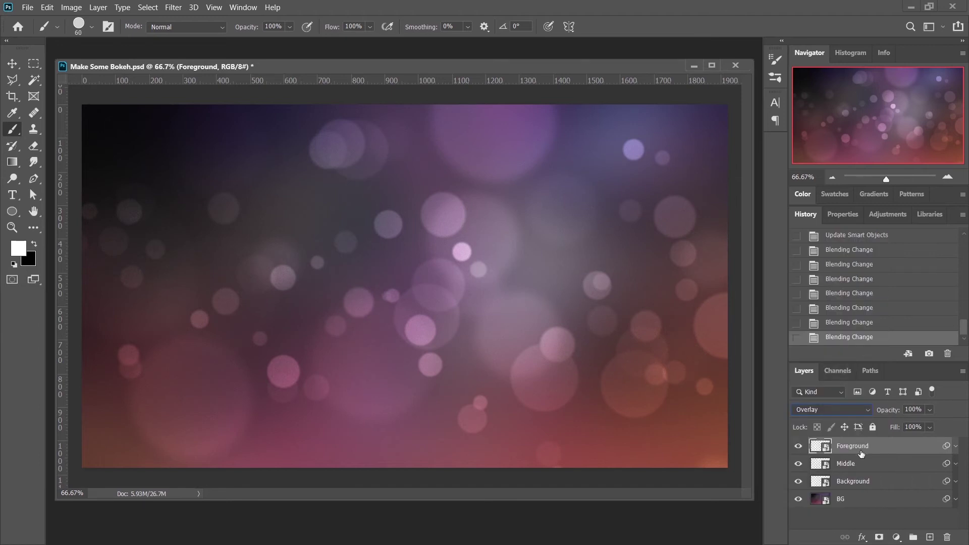
- Give the Middle layer the Hard Light blend mode with a 70% fill, and save the document
click(865, 464)
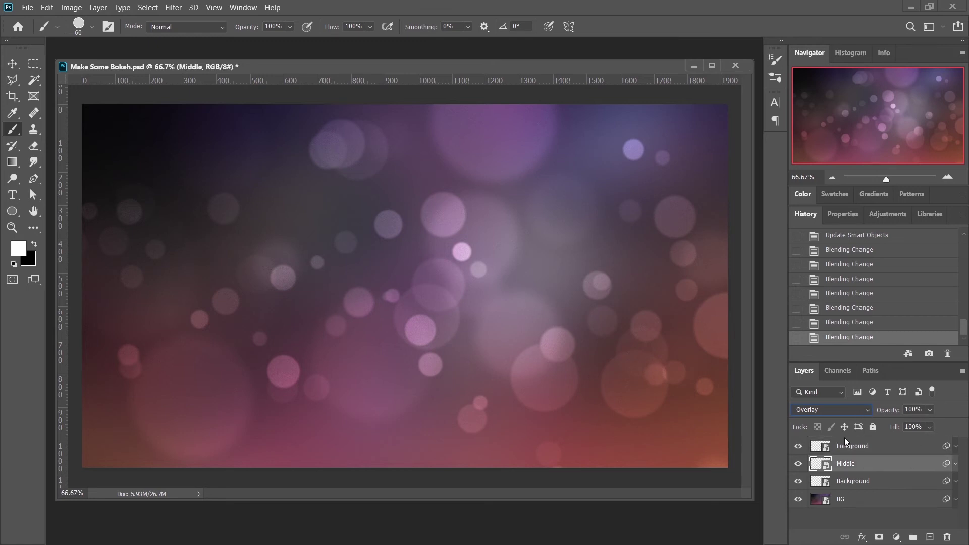
click(866, 410)
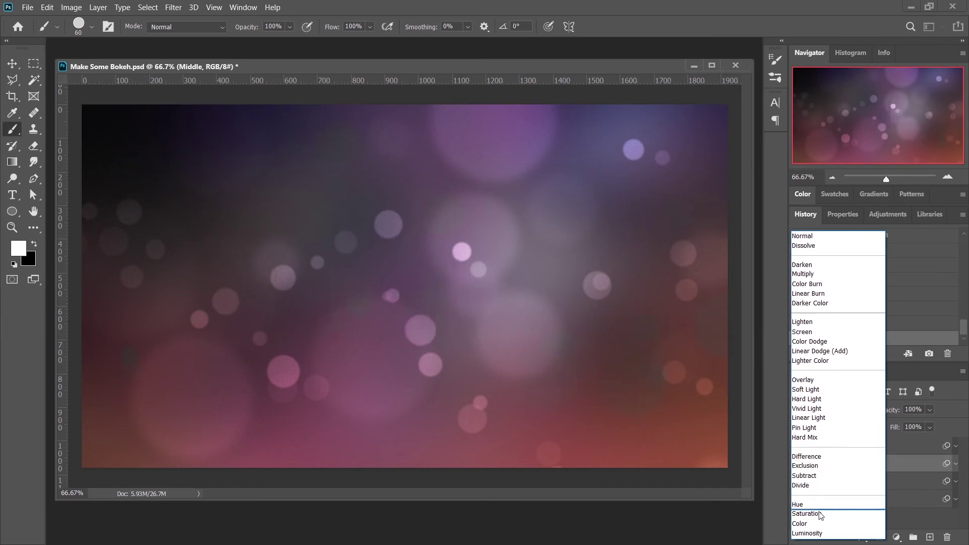
click(818, 398)
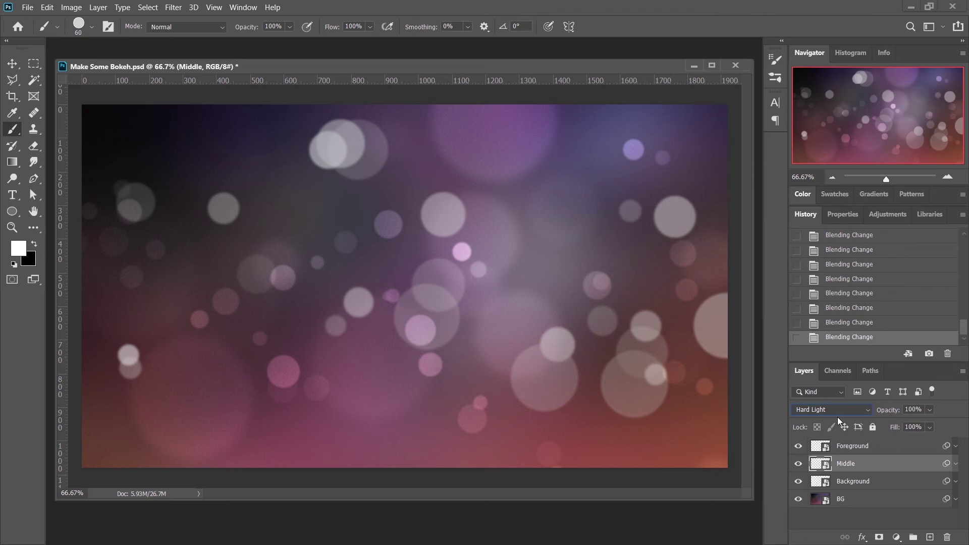
click(930, 428)
click(927, 443)
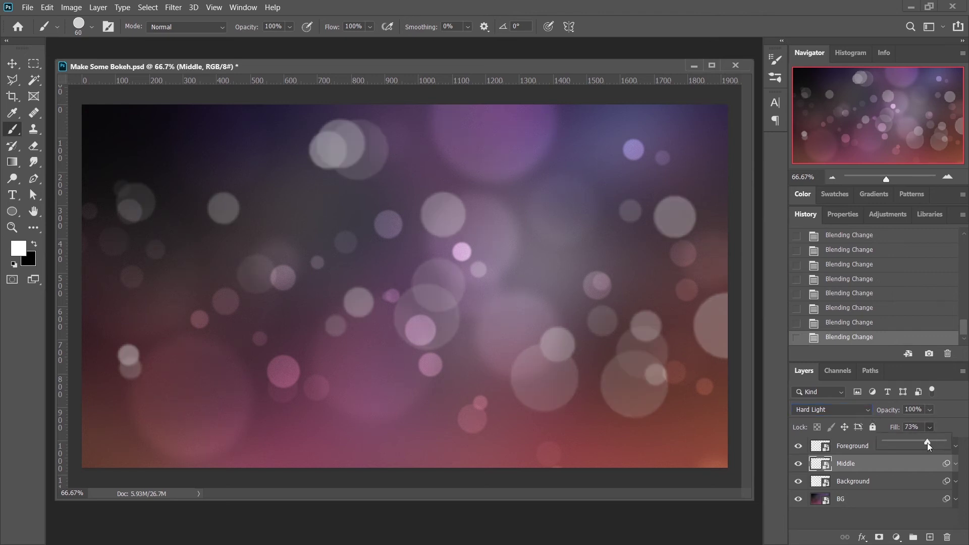
key(Return)
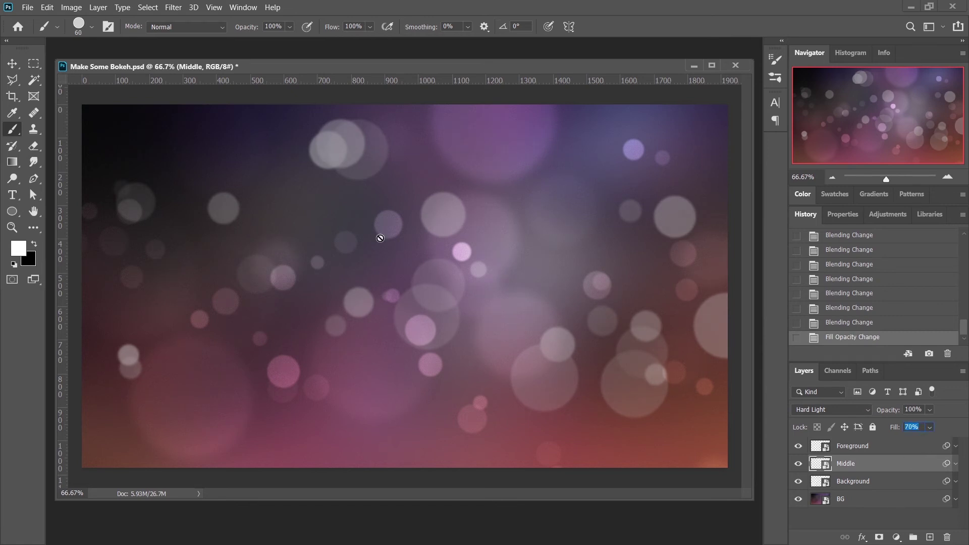
key(ctrl+s)
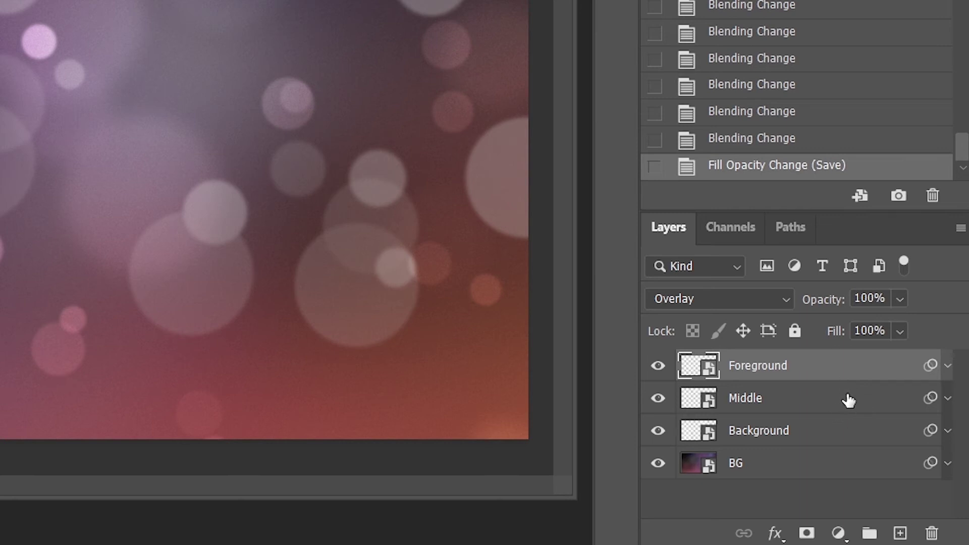
- Group the Foreground, Middle and Background layers and name the group Bokeh
shift+click(848, 433)
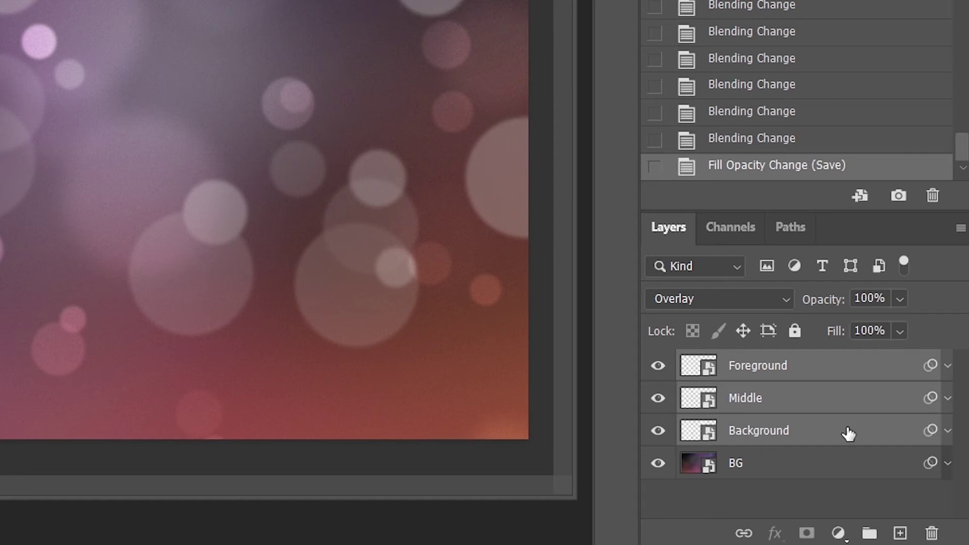
key(ctrl+g)
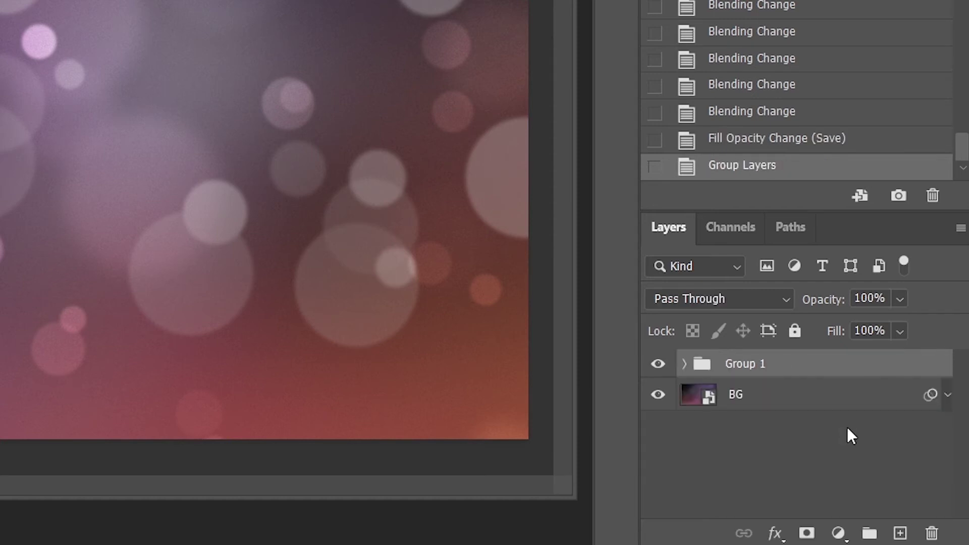
double_click(754, 365)
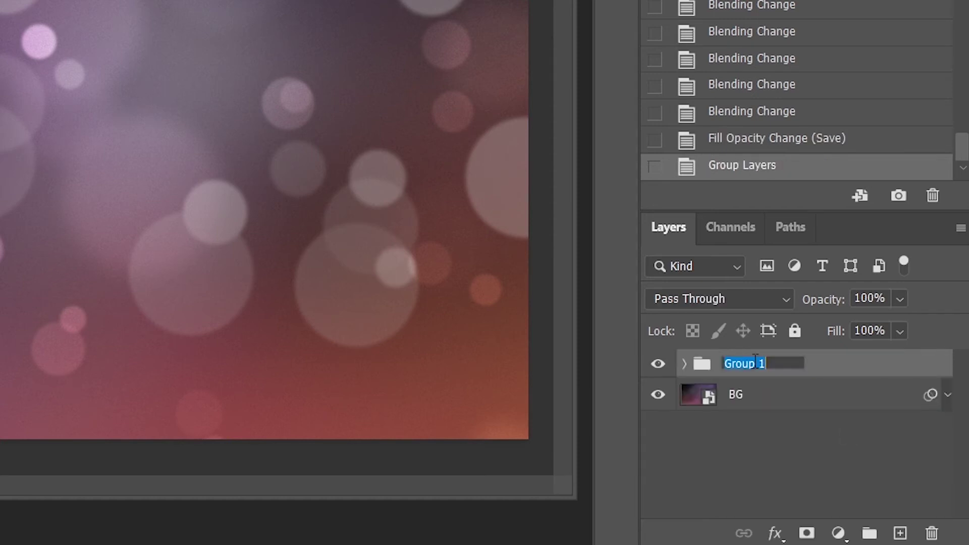
text(Bokeh)
key(Return)
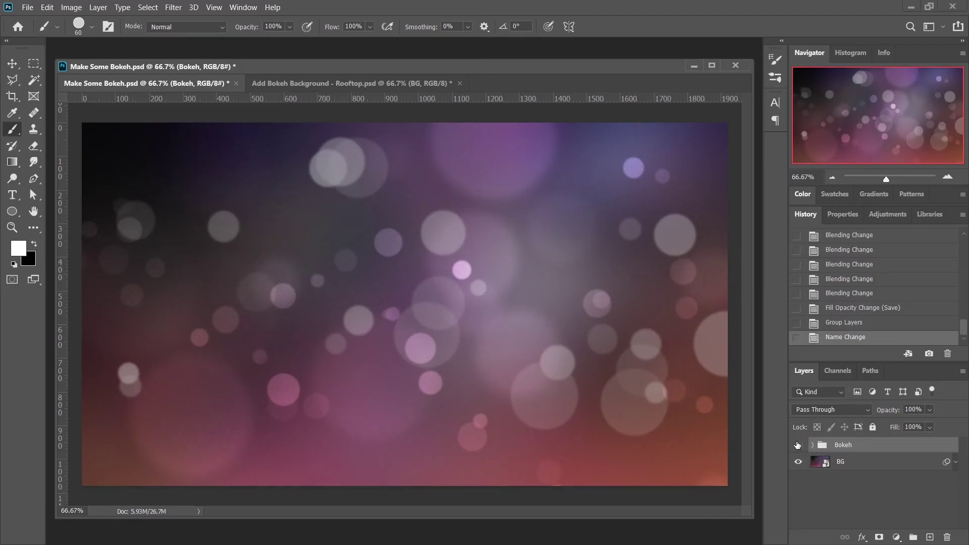
- Compare the image with the Bokeh group hidden and shown, and check which layers the group contains
click(658, 364)
click(657, 364)
click(657, 363)
click(798, 444)
click(813, 445)
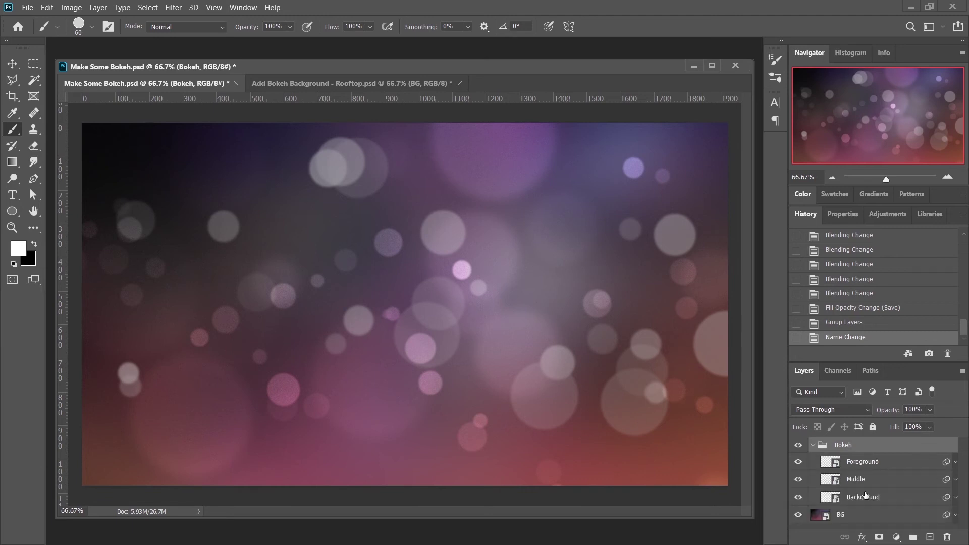
click(813, 445)
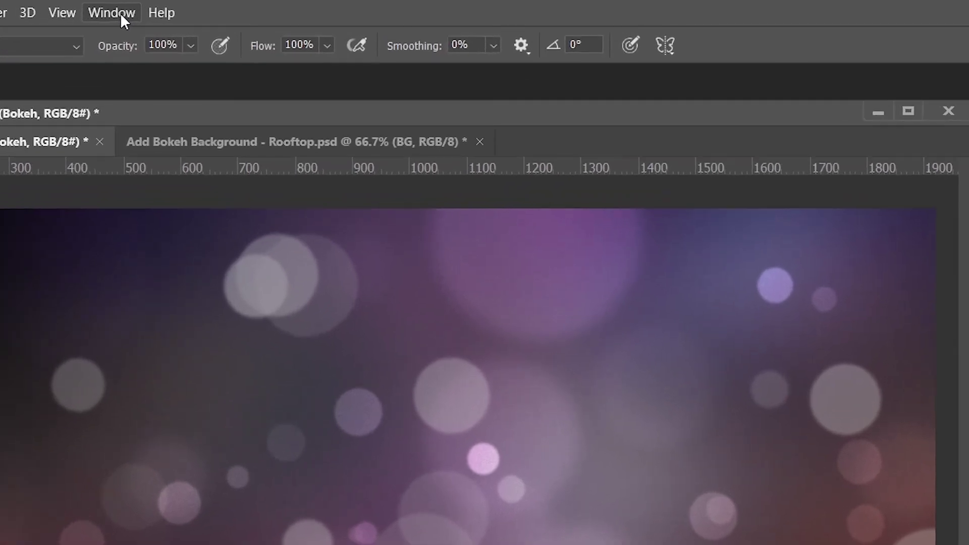
- Review the bokeh brush's Brush Tip Shape, Transfer and Shape Dynamics settings
click(247, 10)
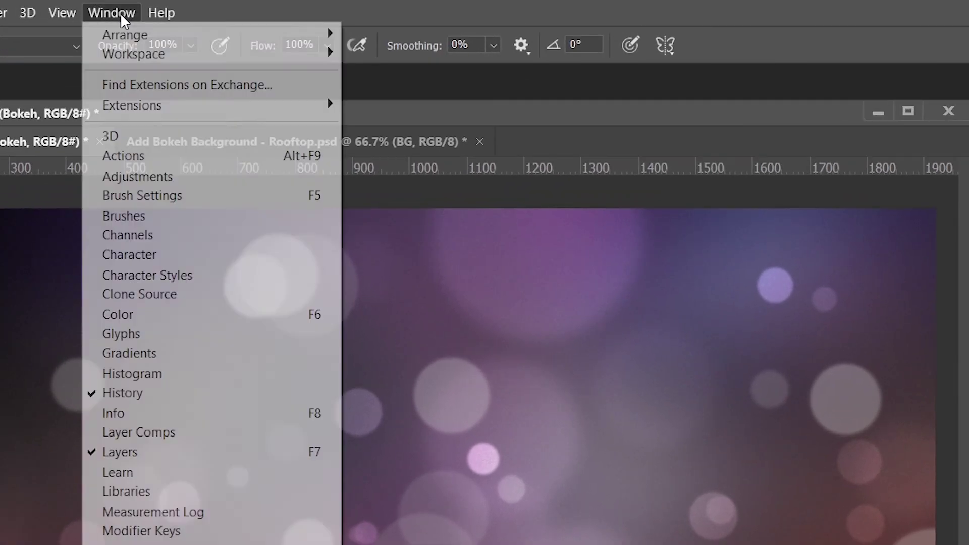
click(182, 194)
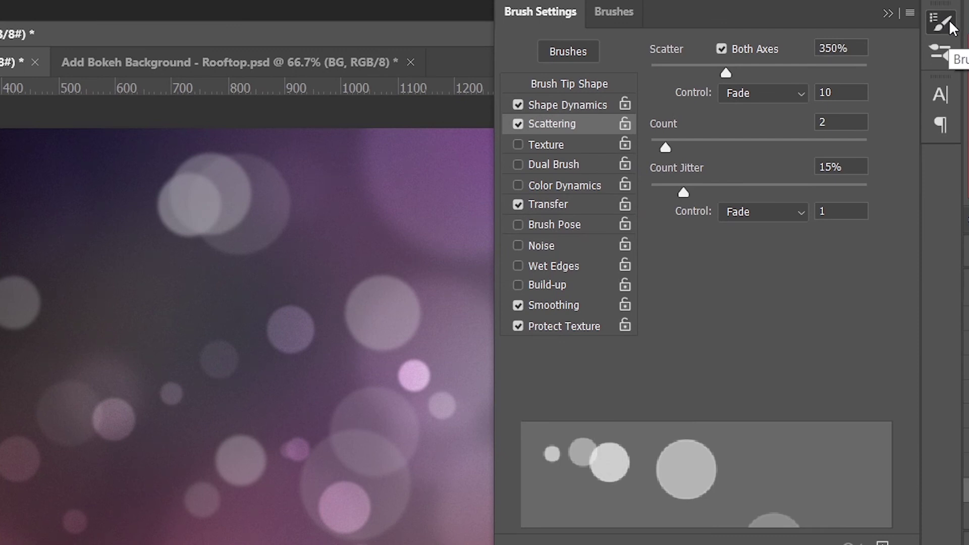
click(590, 105)
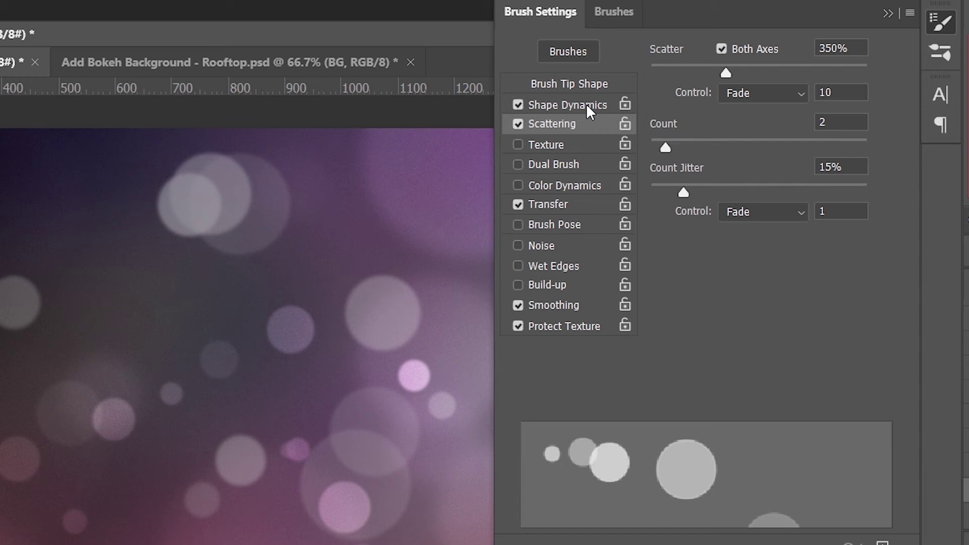
click(575, 84)
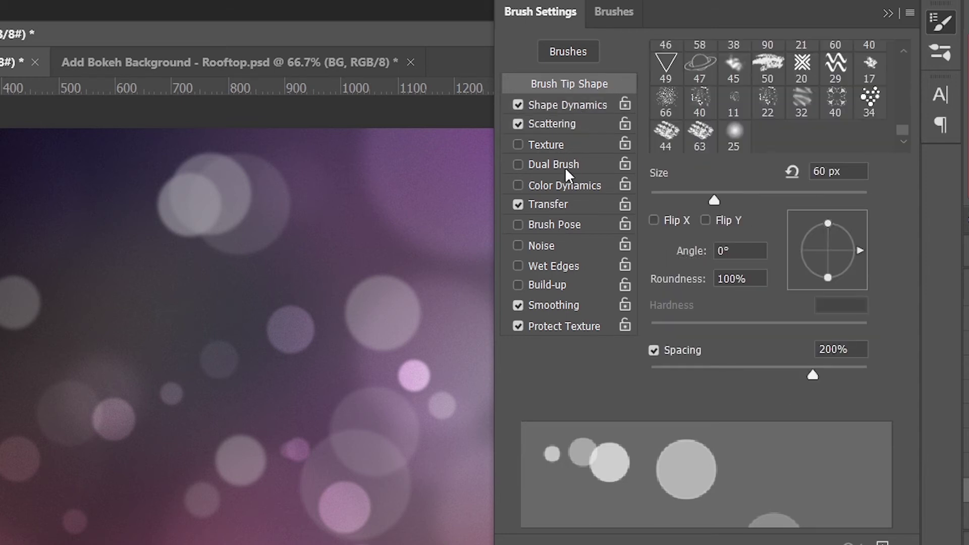
click(568, 205)
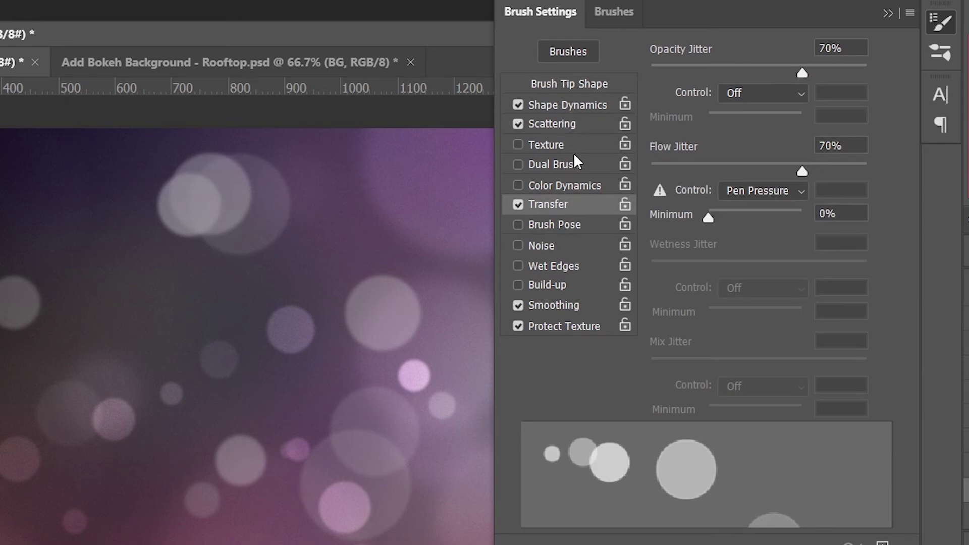
click(576, 110)
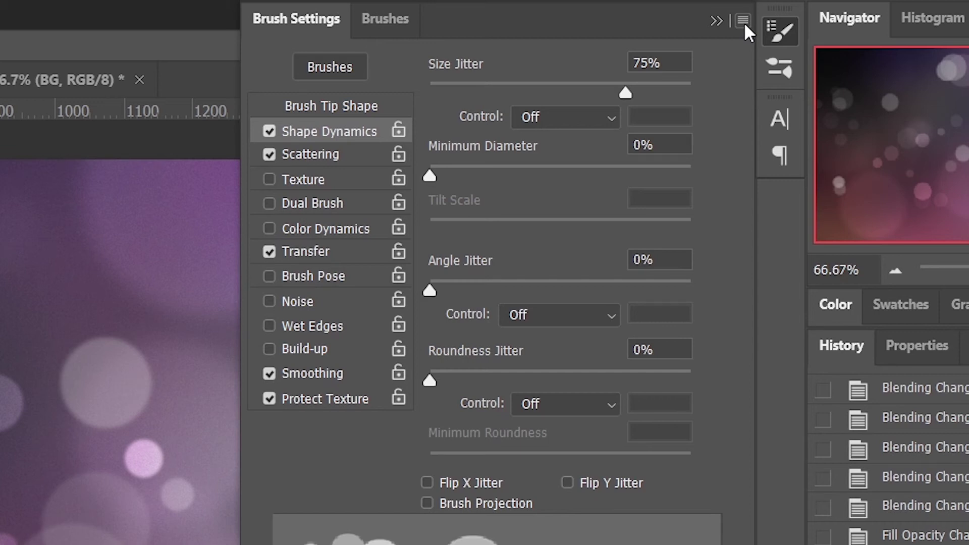
- Save the brush as a new preset named Bokeh (1500) 1, including tool settings but without capturing the brush size
click(744, 21)
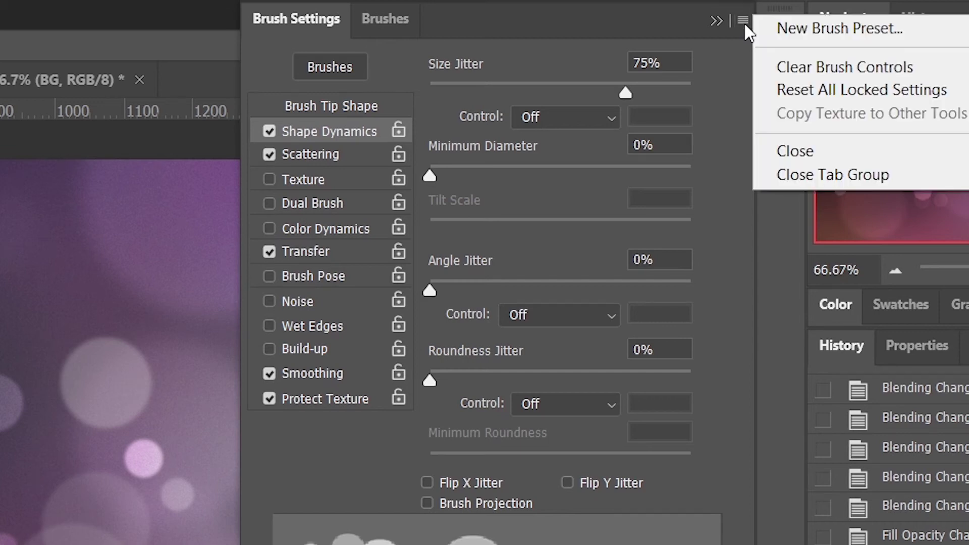
click(803, 29)
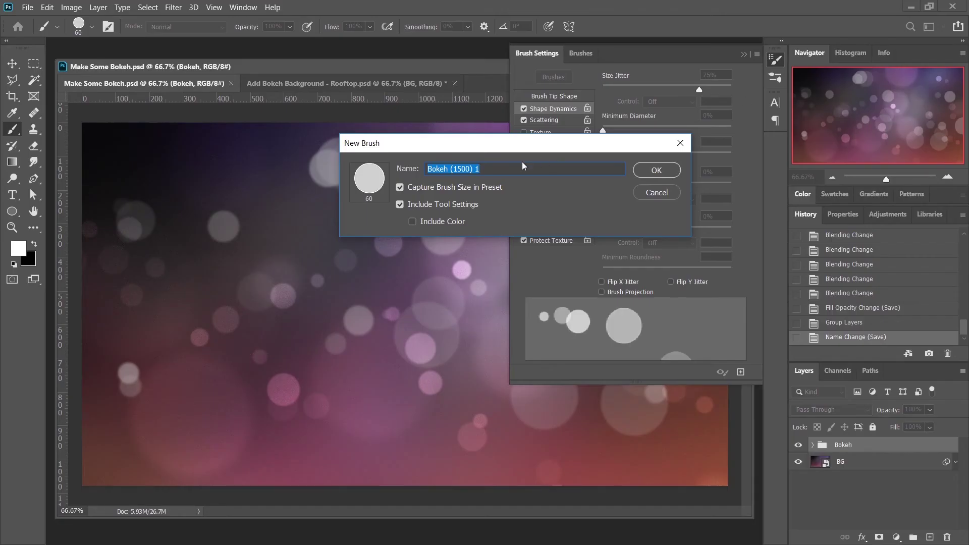
click(519, 169)
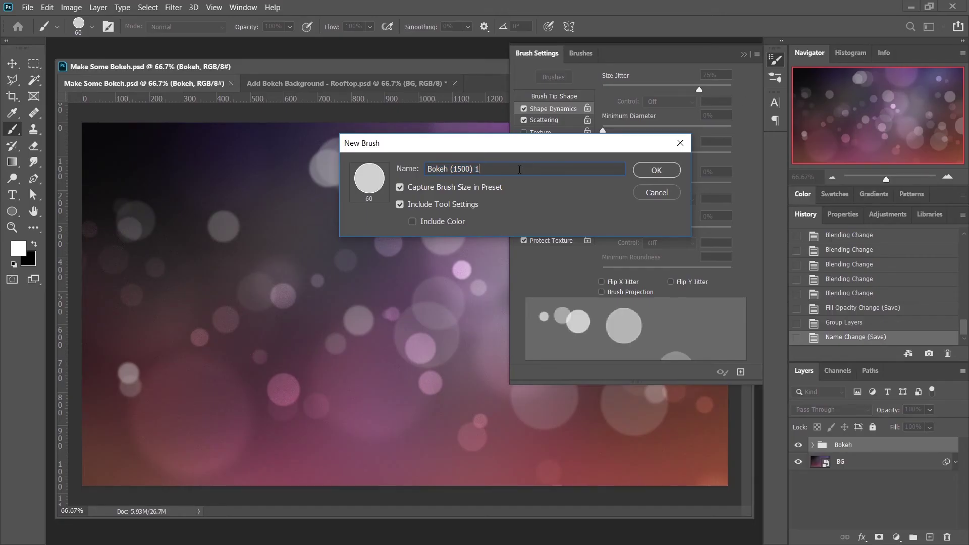
click(443, 191)
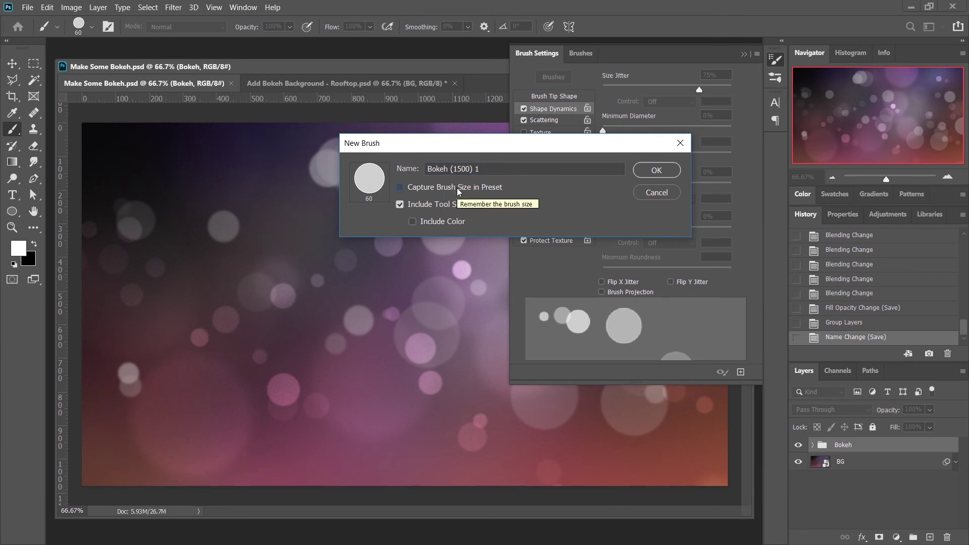
click(490, 170)
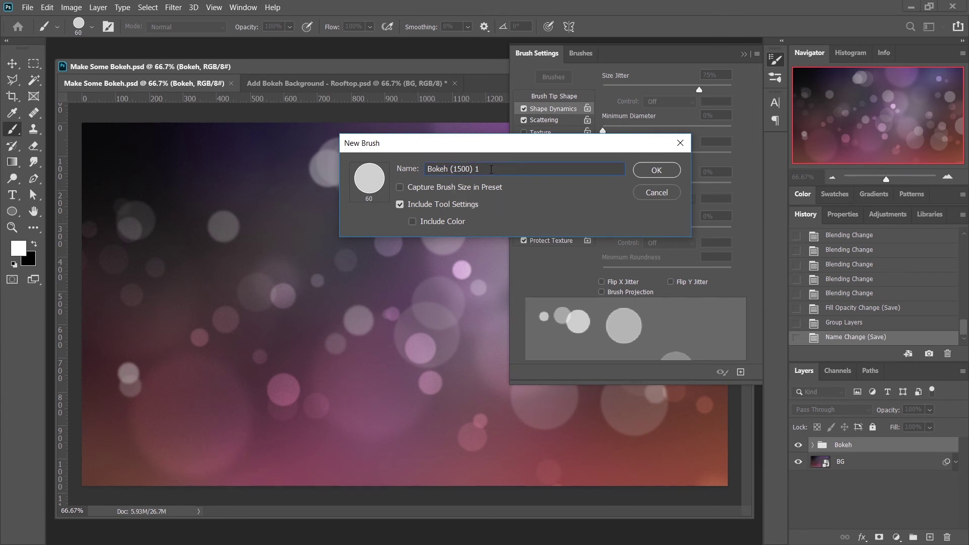
click(652, 168)
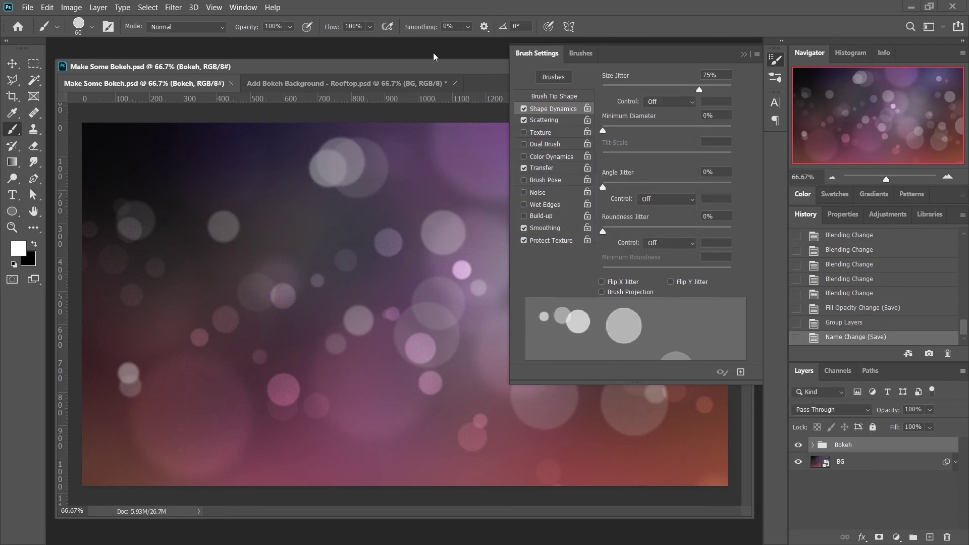
click(744, 54)
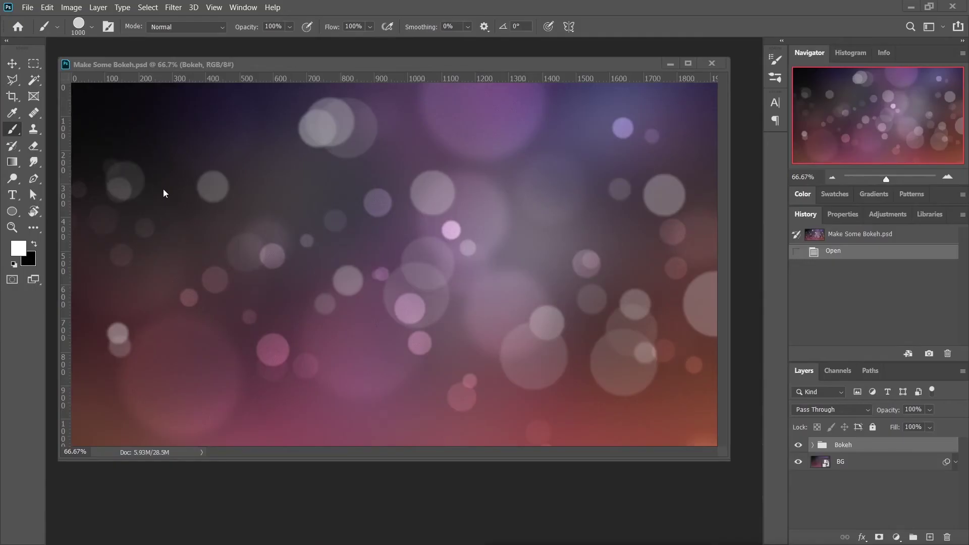
- Paint white bokeh circles of varied sizes across a new layer above the Bokeh group, using the brush at 500 and 200 px
click(92, 26)
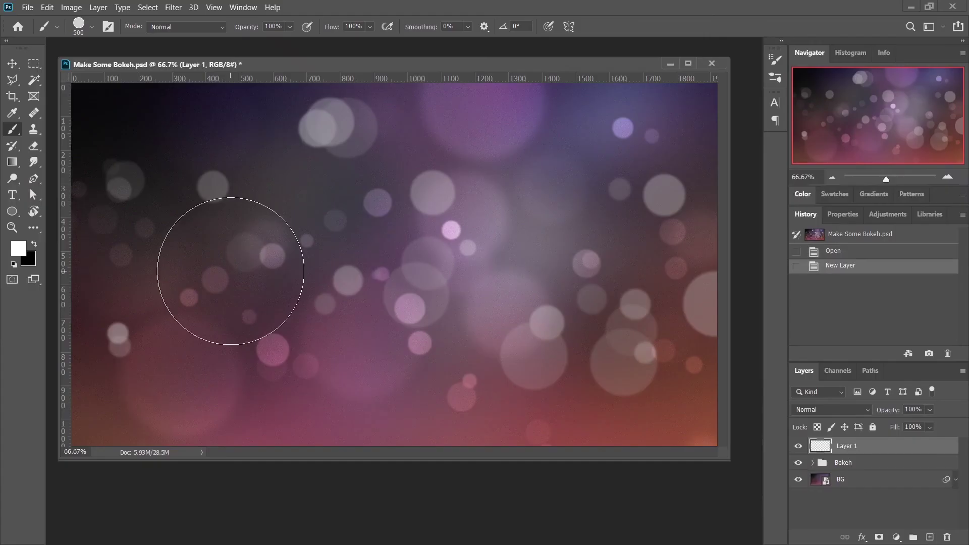
click(228, 270)
click(265, 333)
click(361, 264)
click(496, 232)
click(653, 119)
click(689, 335)
click(459, 373)
click(426, 365)
click(397, 153)
click(496, 164)
click(539, 172)
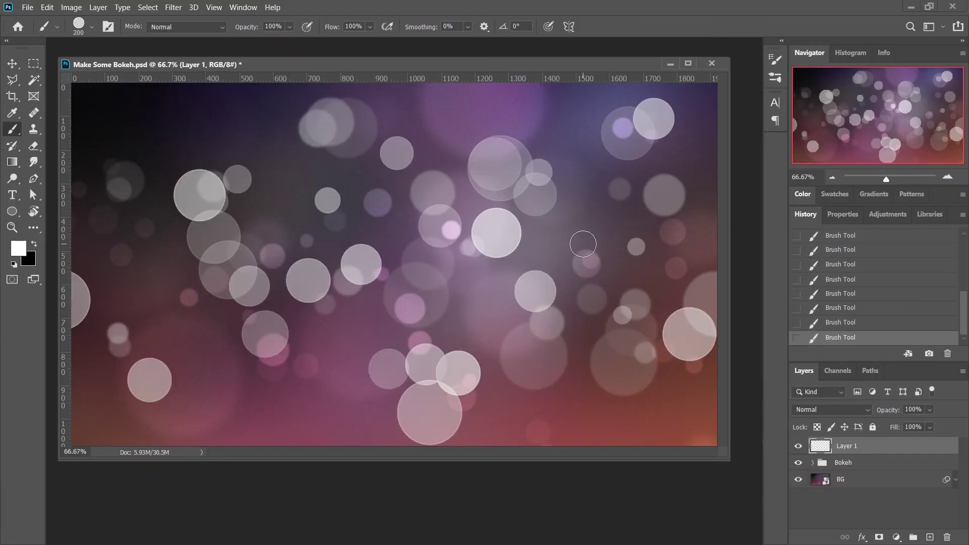
click(599, 259)
click(636, 267)
click(669, 218)
click(696, 150)
click(561, 139)
drag(245, 165, 95, 123)
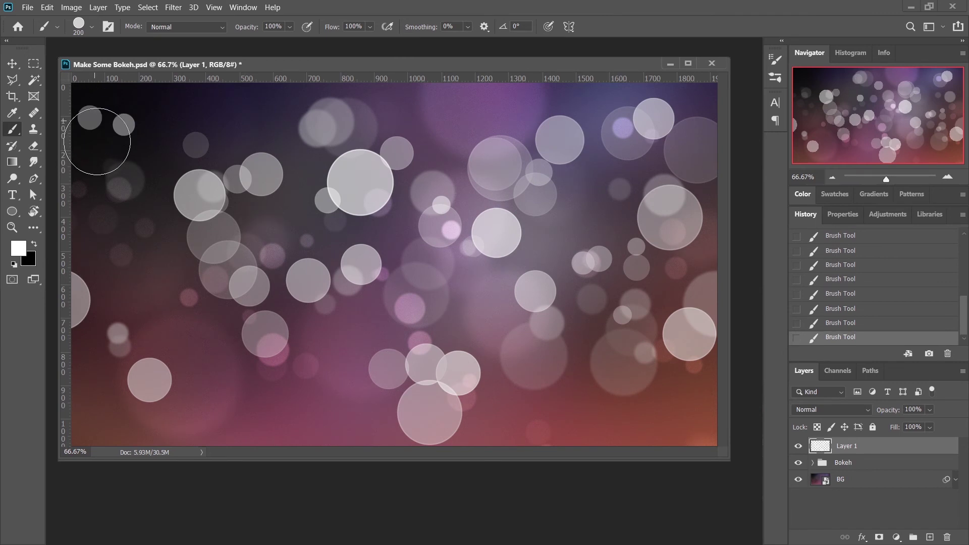
mouse_move(106, 190)
mouse_down()
mouse_move(116, 233)
mouse_move(256, 319)
mouse_up()
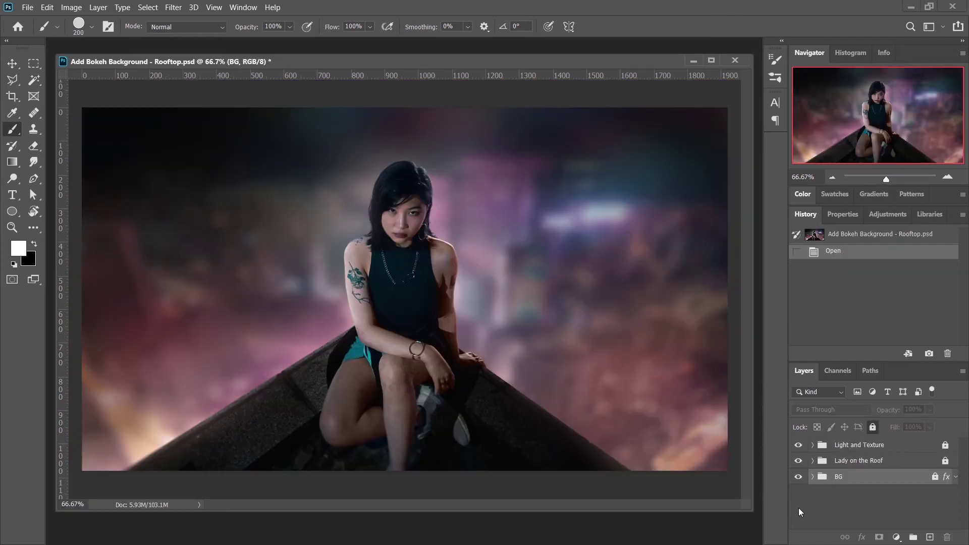
- Compare the rooftop composite with the BG group hidden and shown
click(799, 477)
click(800, 477)
click(799, 476)
click(799, 476)
- Add a new layer directly above the BG group and name it BG Bokeh
click(930, 537)
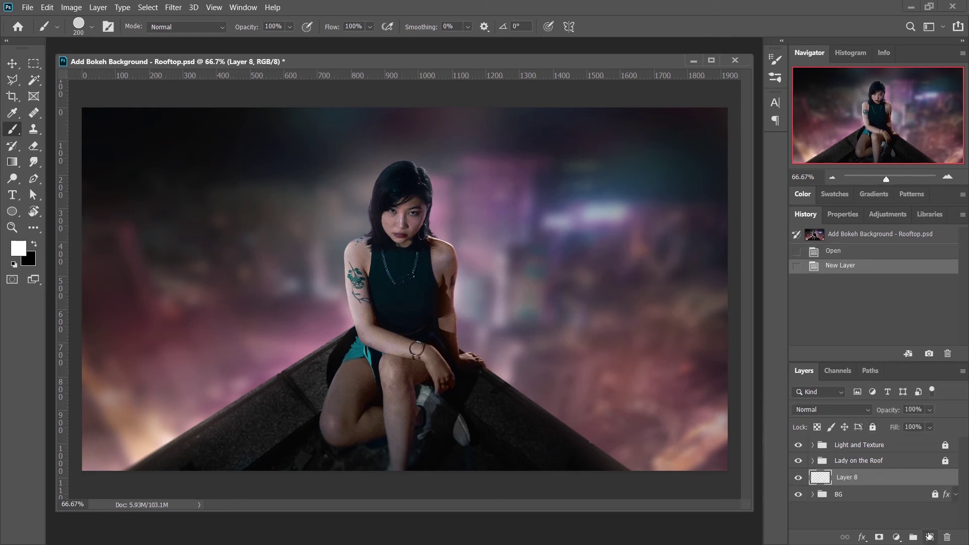
double_click(857, 477)
text(BG Bokeh)
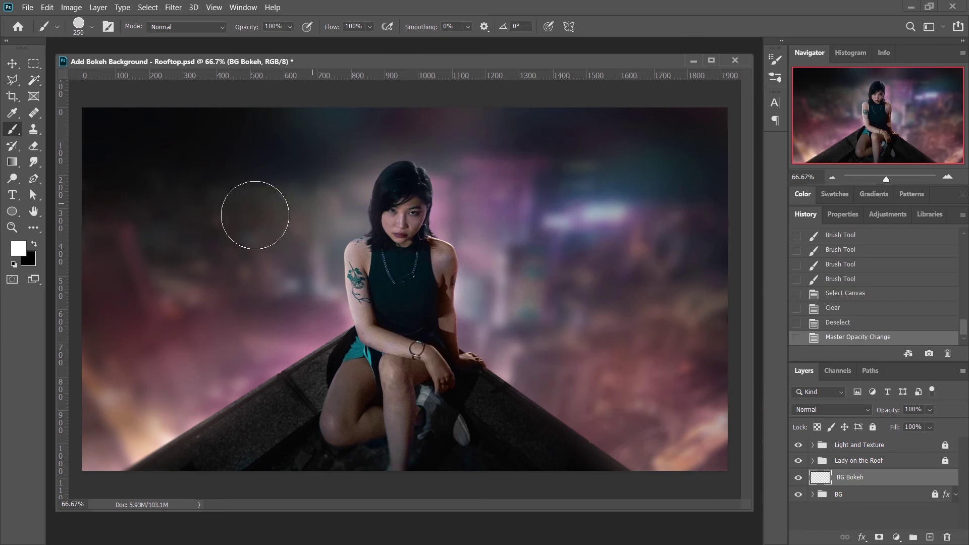
- Paint large white bokeh circles on both sides of and above the woman on the BG Bokeh layer with a 300 px brush
key(bracketright)
click(159, 193)
click(234, 218)
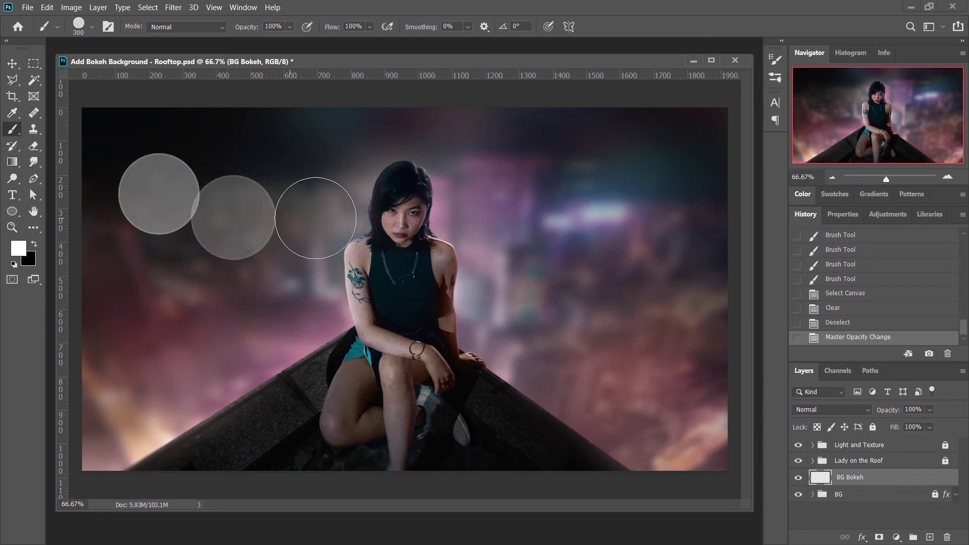
click(267, 238)
click(460, 218)
click(625, 187)
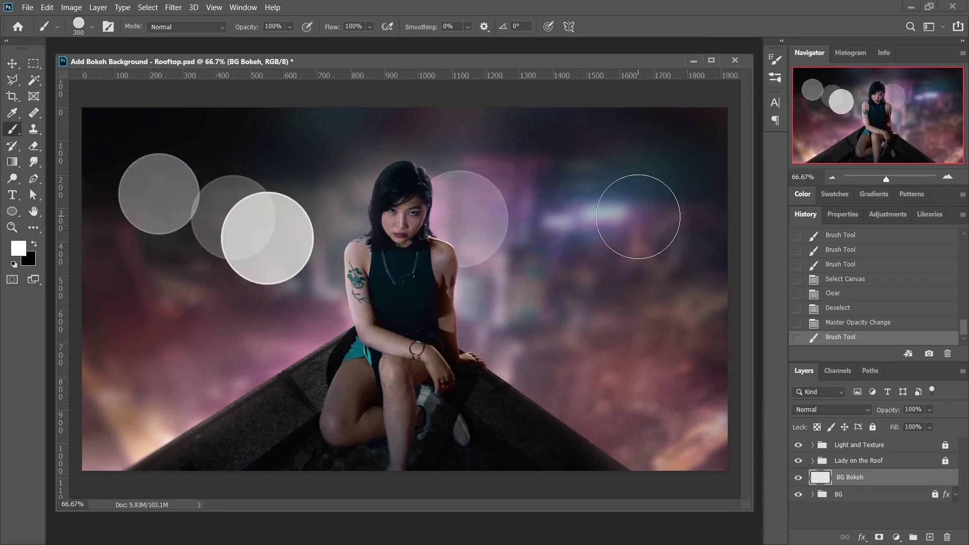
click(594, 203)
click(658, 277)
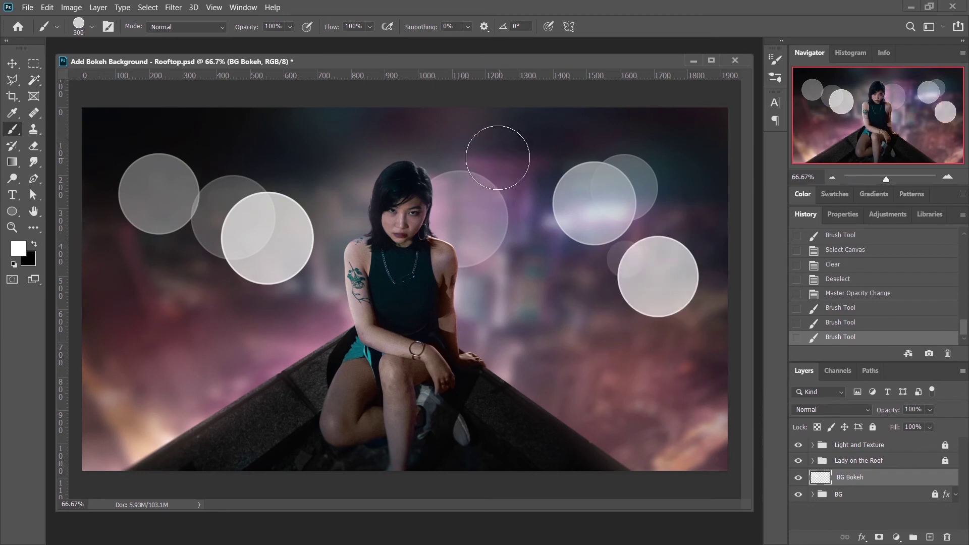
click(537, 161)
click(515, 217)
click(459, 103)
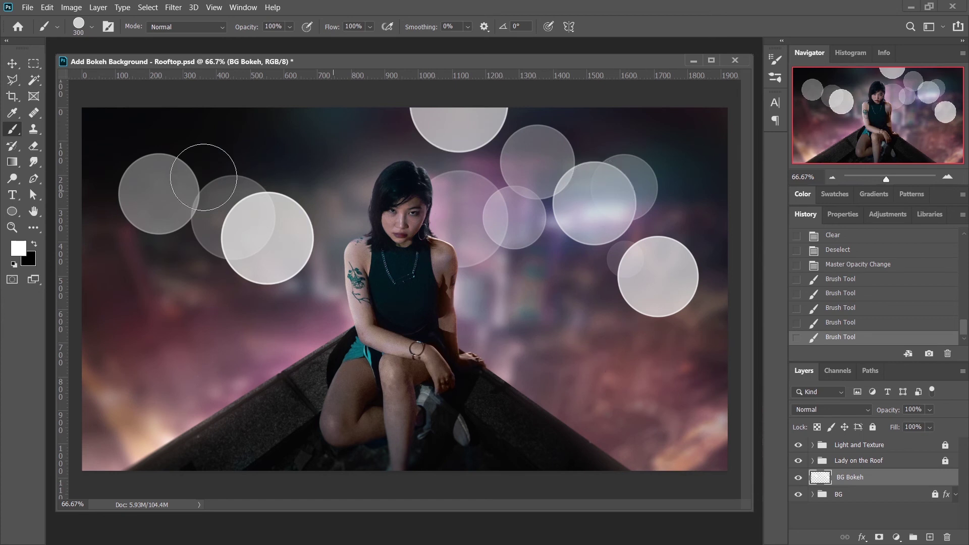
- Convert the BG Bokeh layer to a smart object
click(841, 412)
right_click(887, 478)
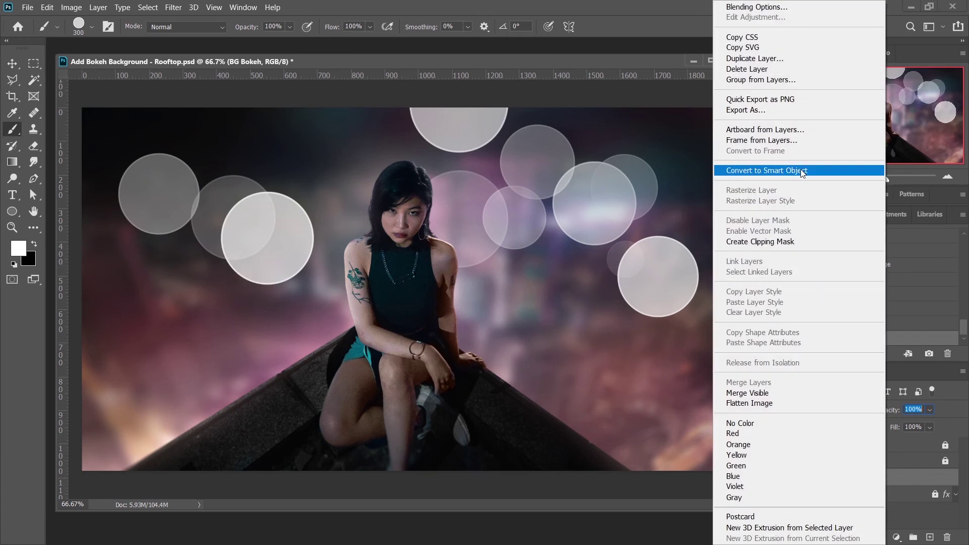
click(805, 172)
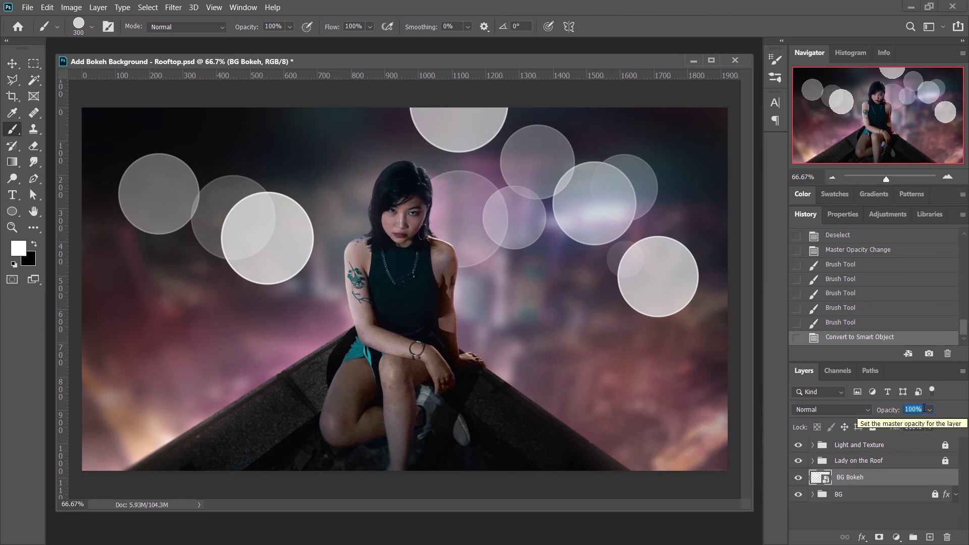
- Give the BG Bokeh layer 40% opacity and the Overlay blend mode
text(60)
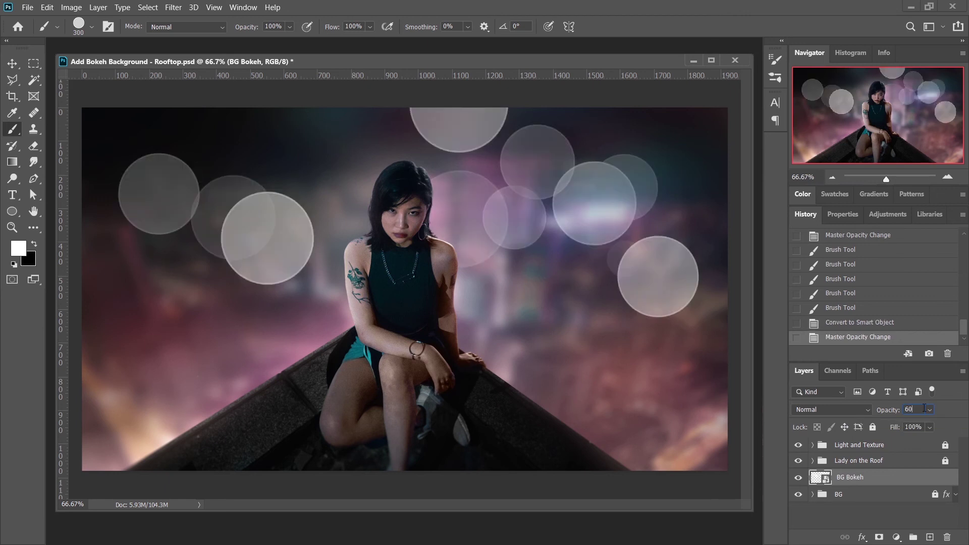
key(shift+Down)
key(shift+Down)
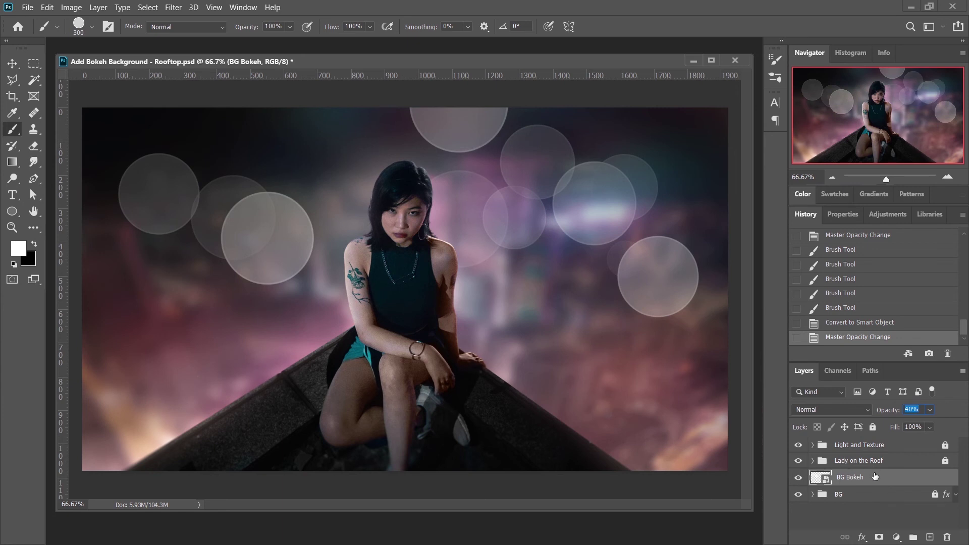
click(844, 407)
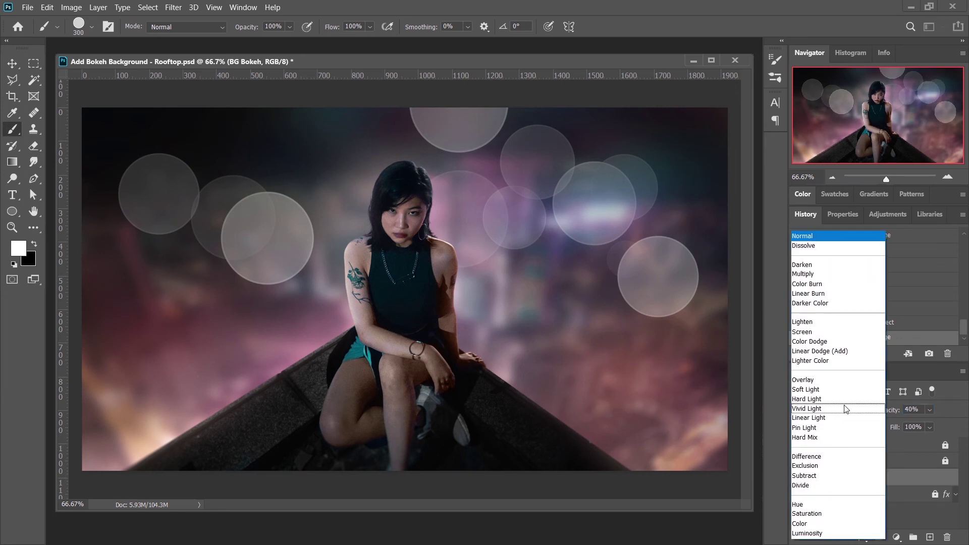
click(818, 381)
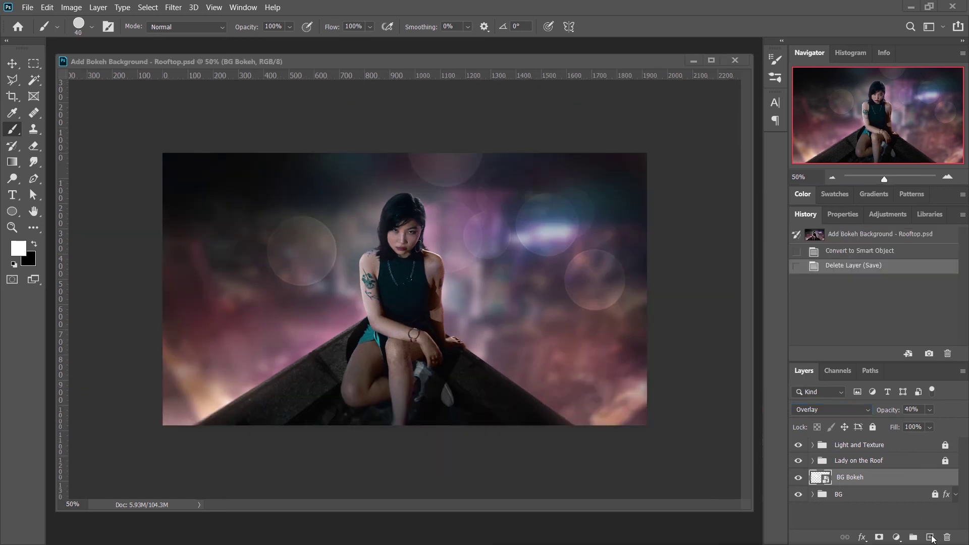
- Add a new layer directly above the BG Bokeh layer and name it Mid
click(931, 537)
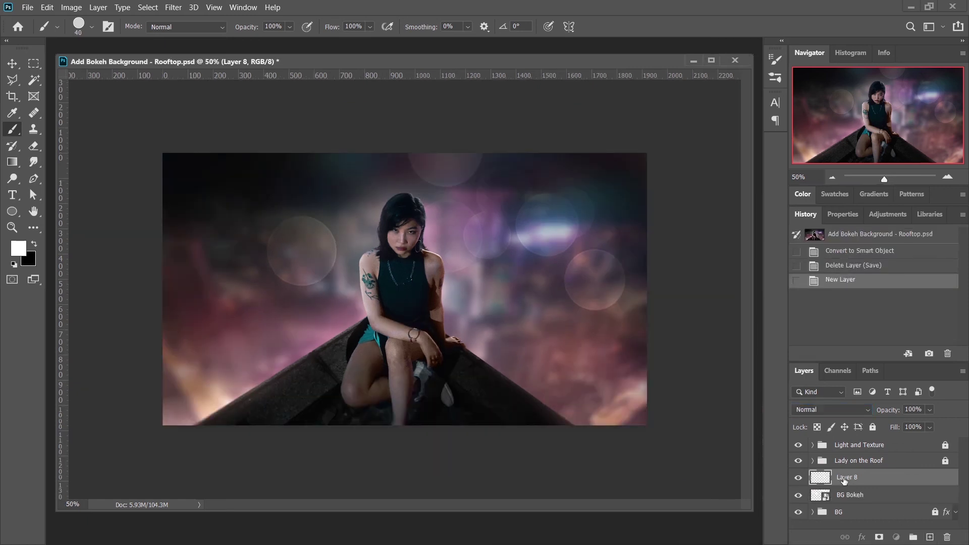
double_click(851, 477)
text(Mid)
key(Return)
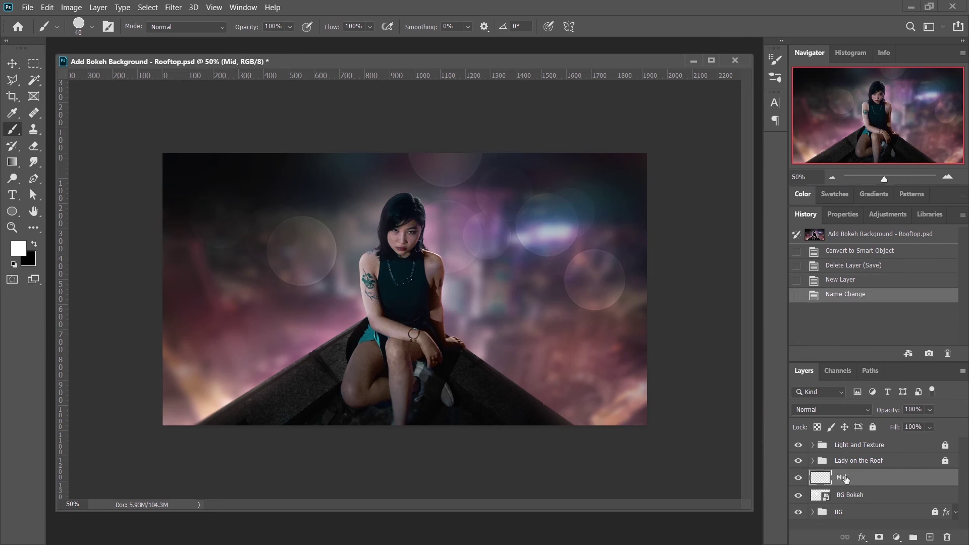
- Enlarge the brush to 175 px and paint medium white bokeh circles across the background to the right of the woman on the Mid layer
key(bracketright)
key(bracketright)
key(bracketright)
key(bracketright)
key(bracketright)
key(bracketright)
key(bracketright)
key(bracketright)
key(bracketright)
click(453, 285)
click(483, 262)
click(536, 246)
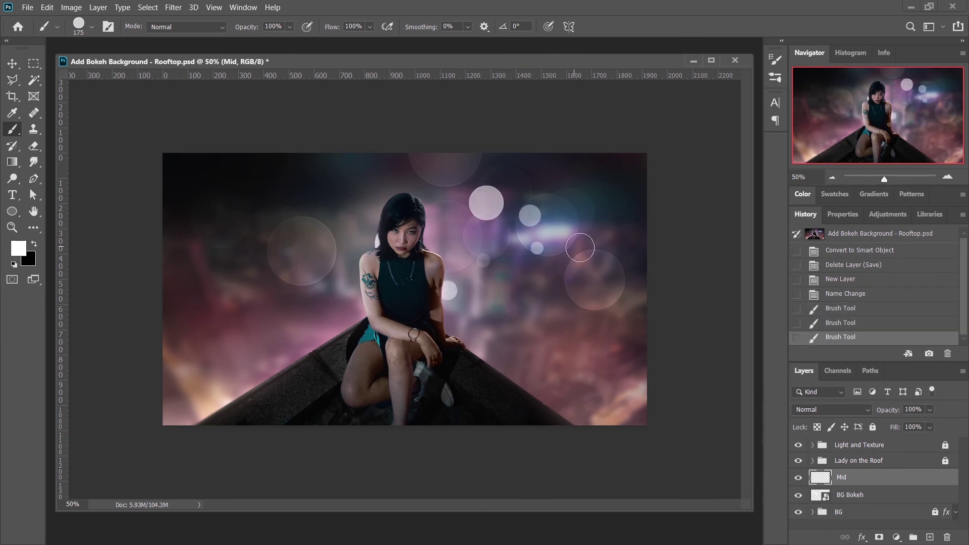
mouse_move(613, 207)
mouse_down()
mouse_move(628, 219)
mouse_move(642, 212)
mouse_up()
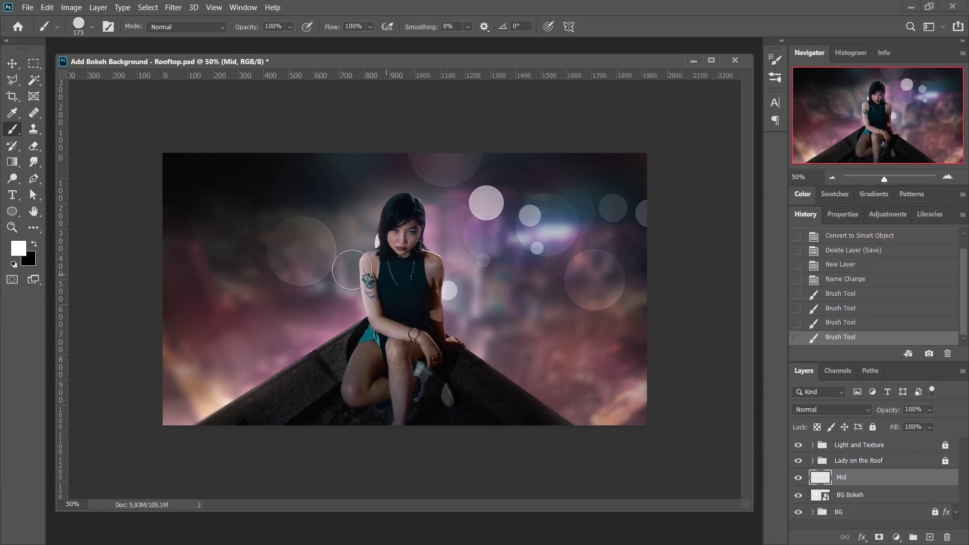
- Paint medium white bokeh circles with the 175 px brush across the upper background to the left of the woman
click(377, 237)
click(319, 223)
click(272, 222)
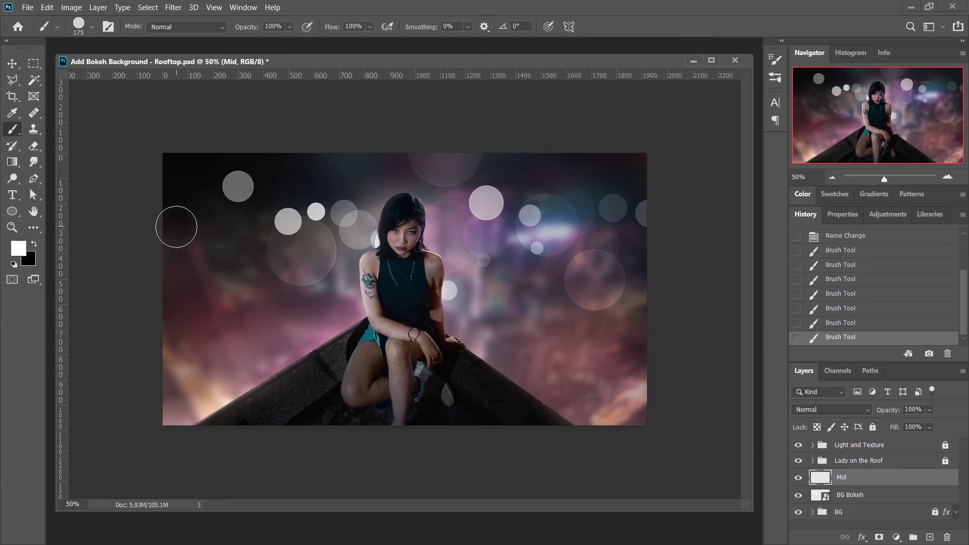
click(238, 230)
key(bracketleft)
key(bracketleft)
click(185, 273)
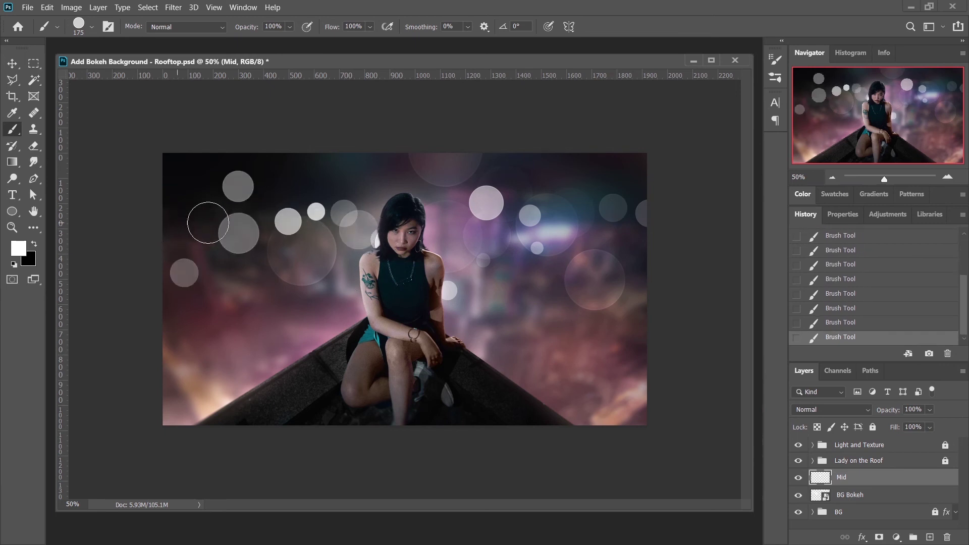
click(278, 235)
- Reduce the brush to 125 px and fill the gaps among the left-hand circles with smaller bokeh circles, reaching the woman's shoulder
key(bracketleft)
click(267, 247)
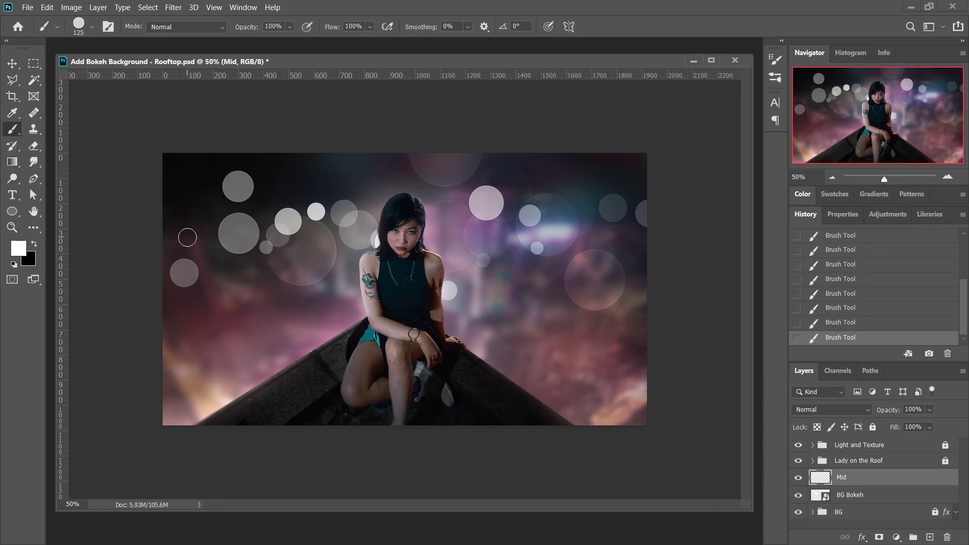
click(181, 252)
click(208, 245)
key(bracketright)
key(bracketright)
click(350, 265)
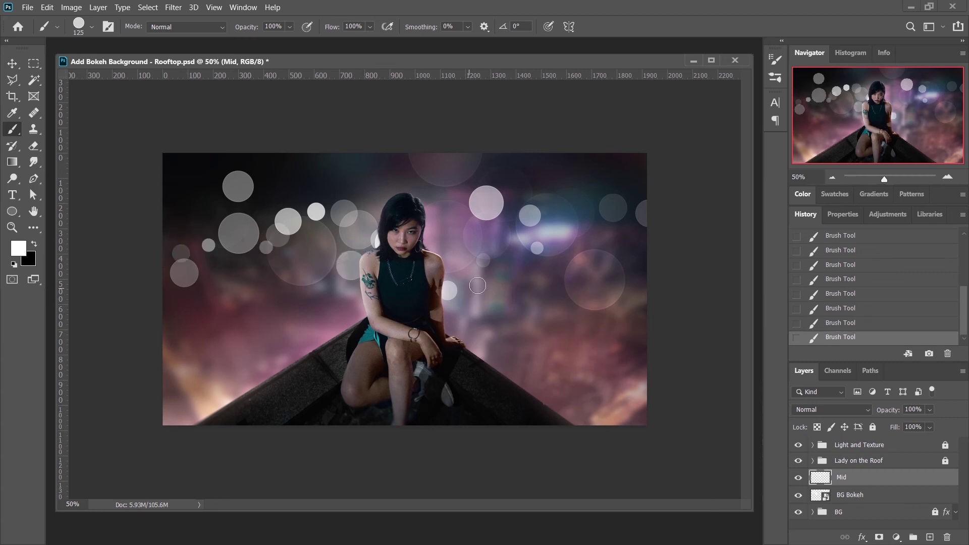
- Paint 125 px bokeh circles beside the woman's arm, in the image's lower-right corner and on its right edge
click(475, 290)
click(495, 307)
click(486, 333)
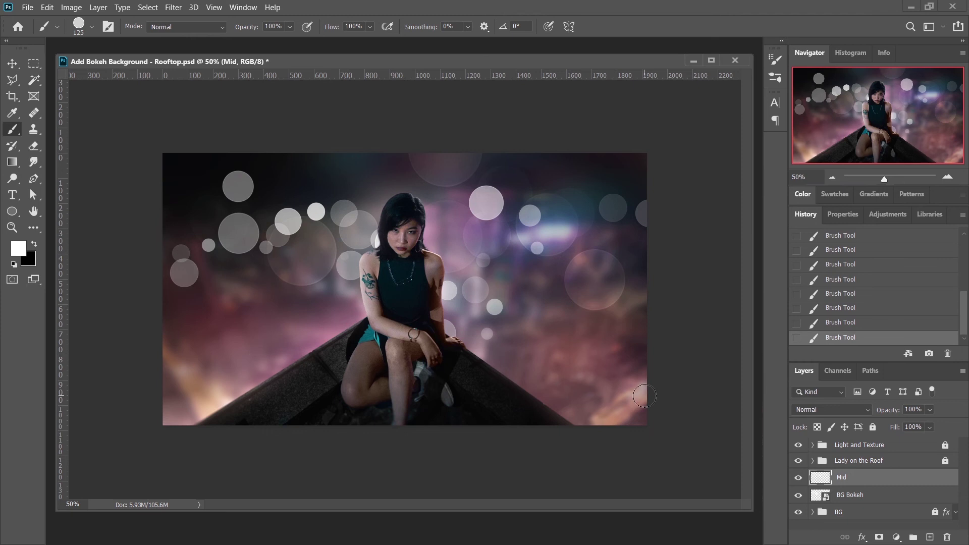
click(625, 393)
click(607, 407)
click(642, 319)
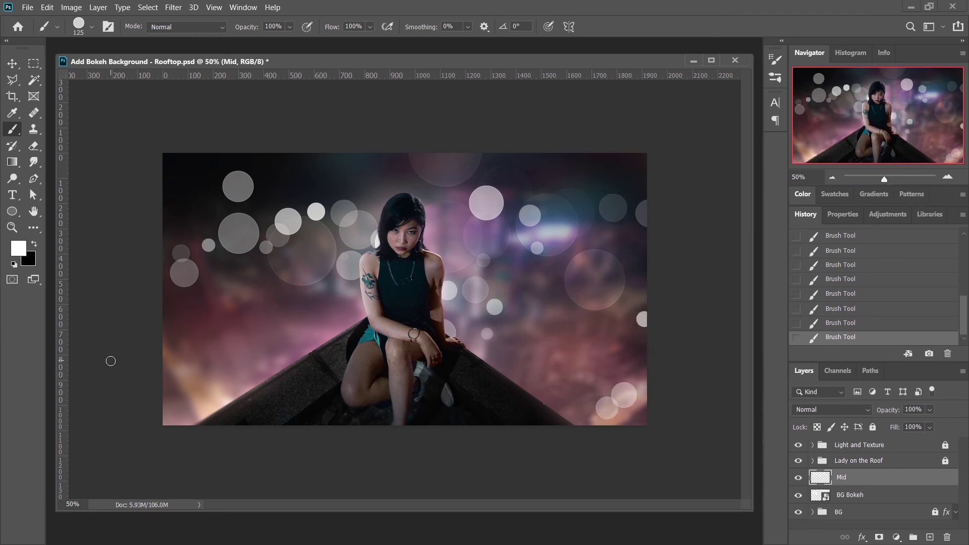
- Paint bokeh circles near the image's lower-left edge, above the ledge left of the woman and just right of her head
click(173, 350)
click(166, 356)
click(178, 366)
key(bracketright)
key(bracketright)
click(183, 349)
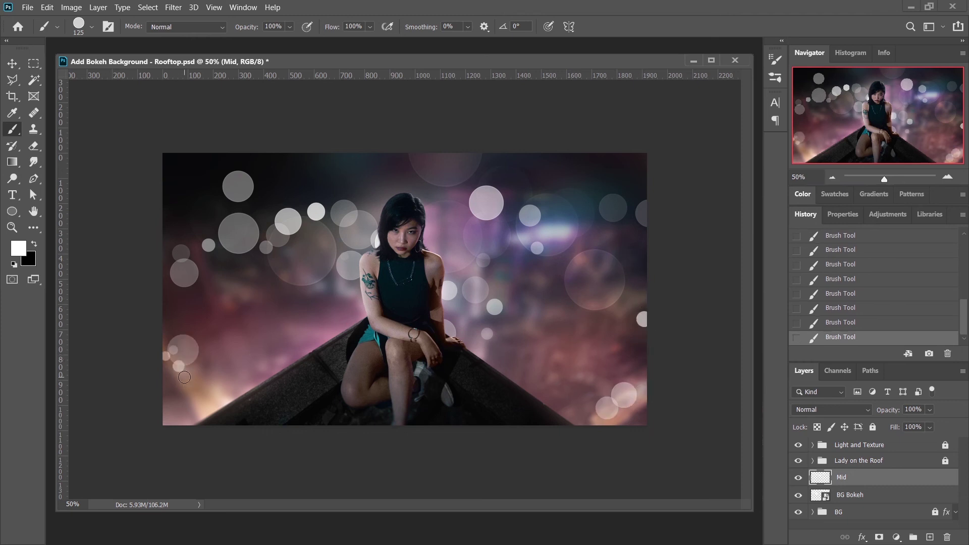
click(341, 323)
click(338, 309)
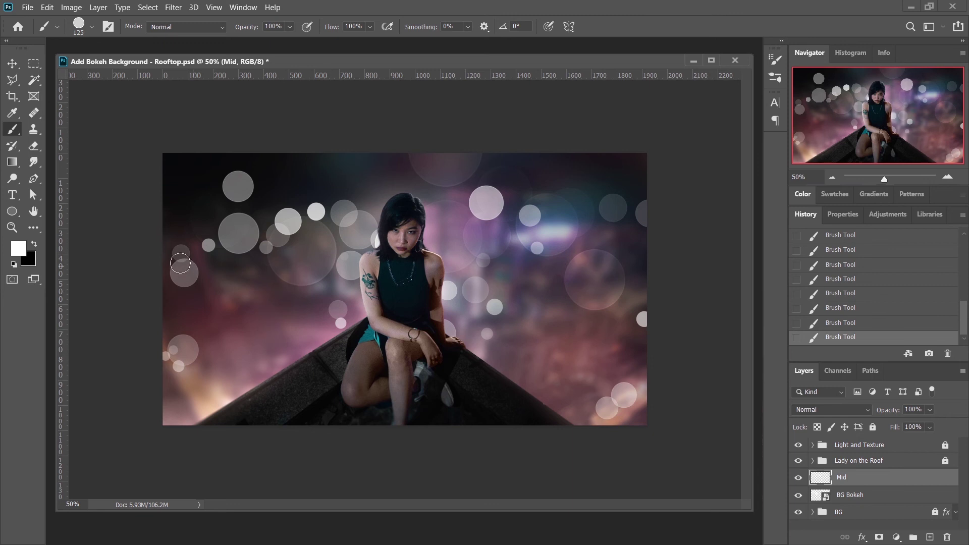
click(445, 236)
click(440, 218)
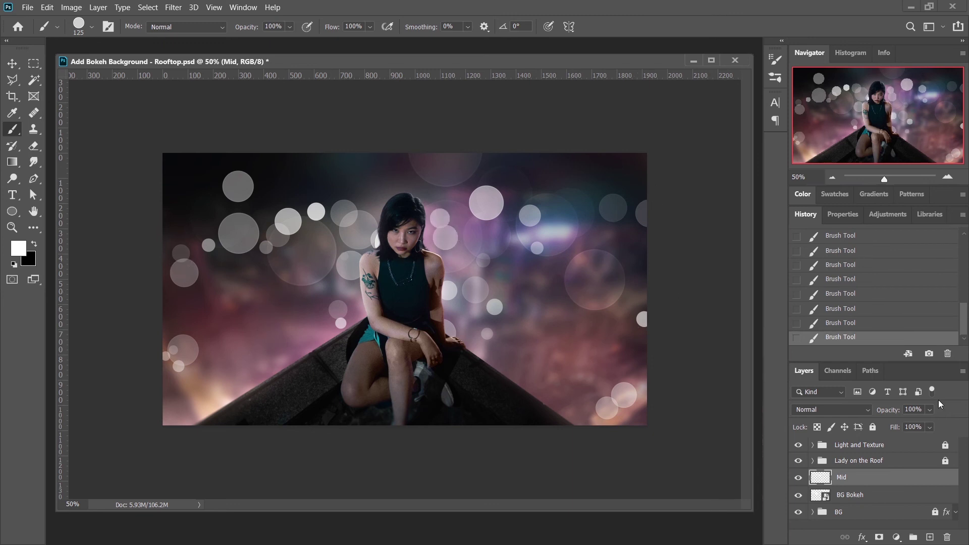
- Convert the Mid layer to a smart object and set its opacity to 60%
right_click(880, 481)
click(791, 171)
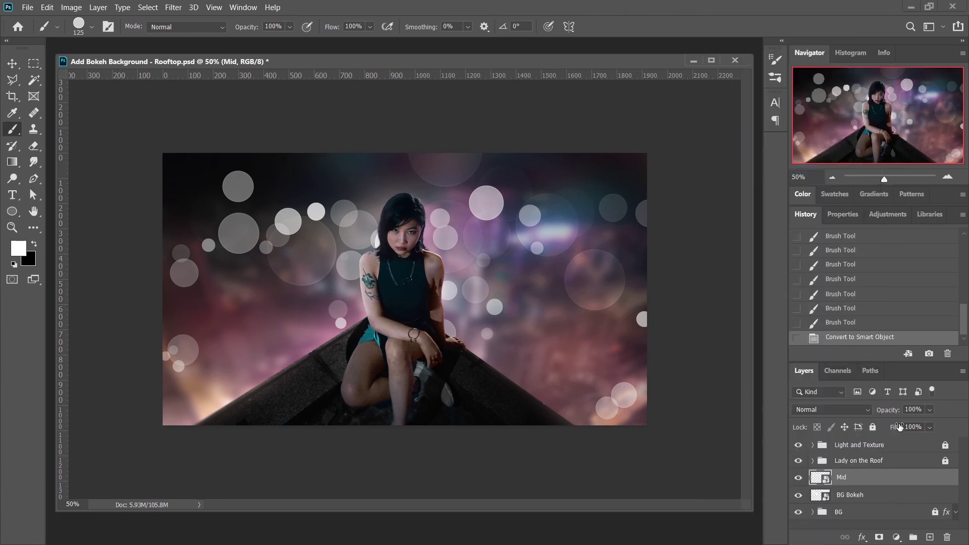
click(915, 409)
text(7)
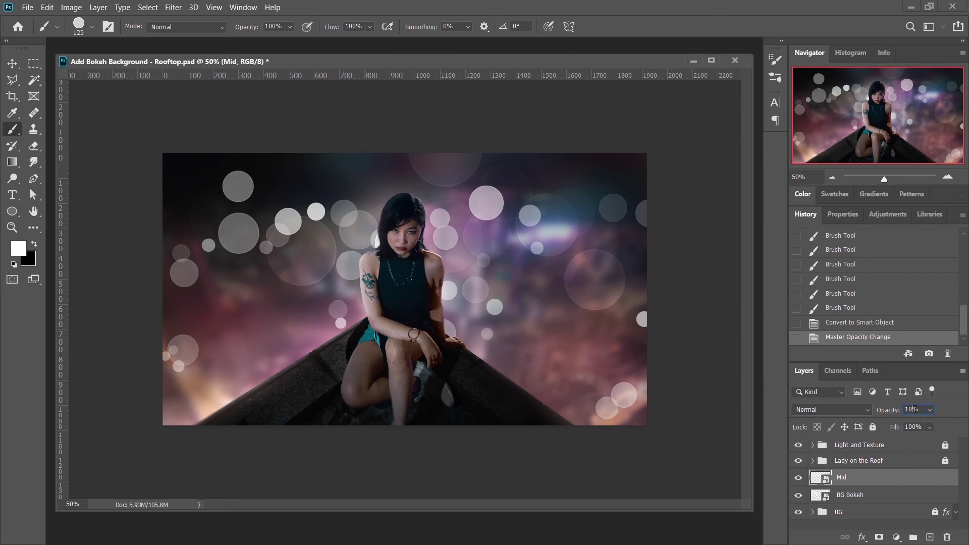
text(0)
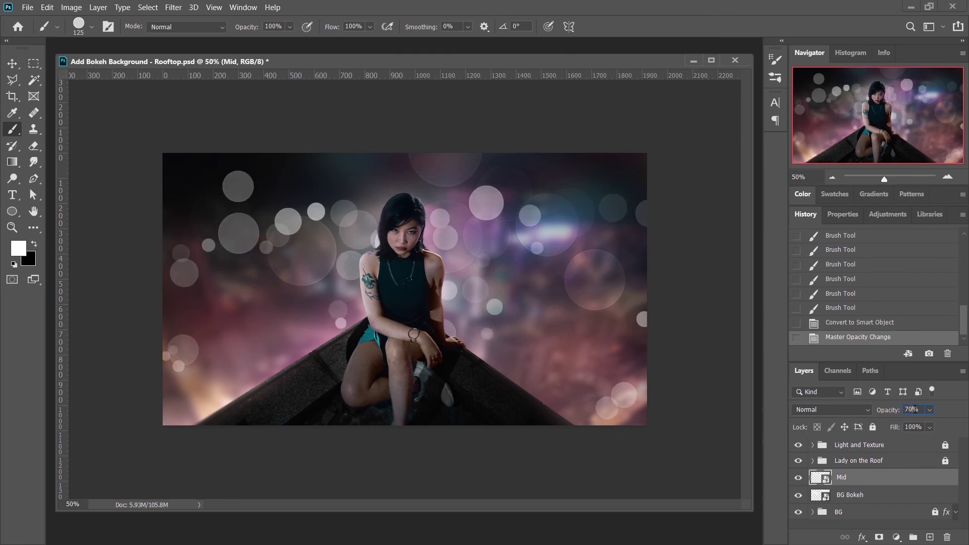
key(shift+Down)
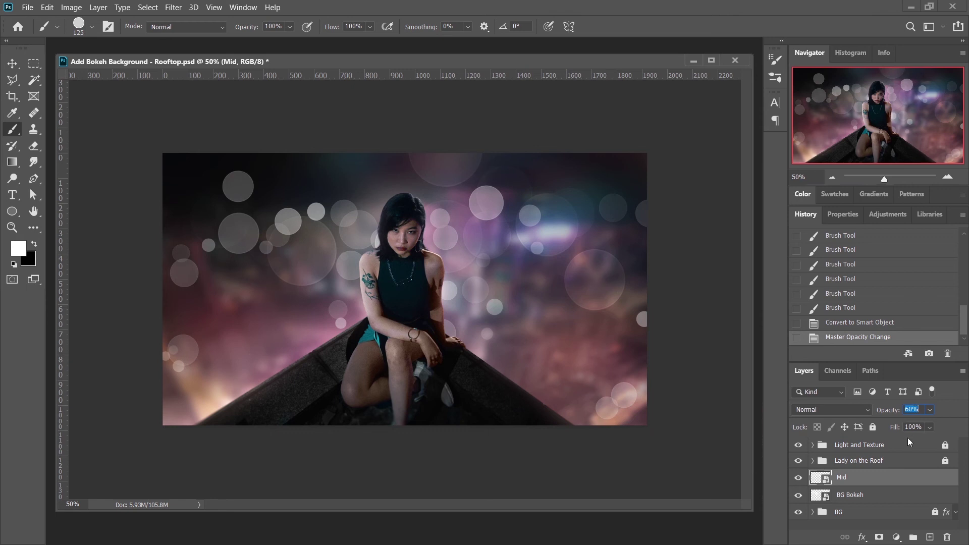
- Set the Mid layer's blend mode to Overlay
click(889, 463)
click(886, 484)
click(831, 406)
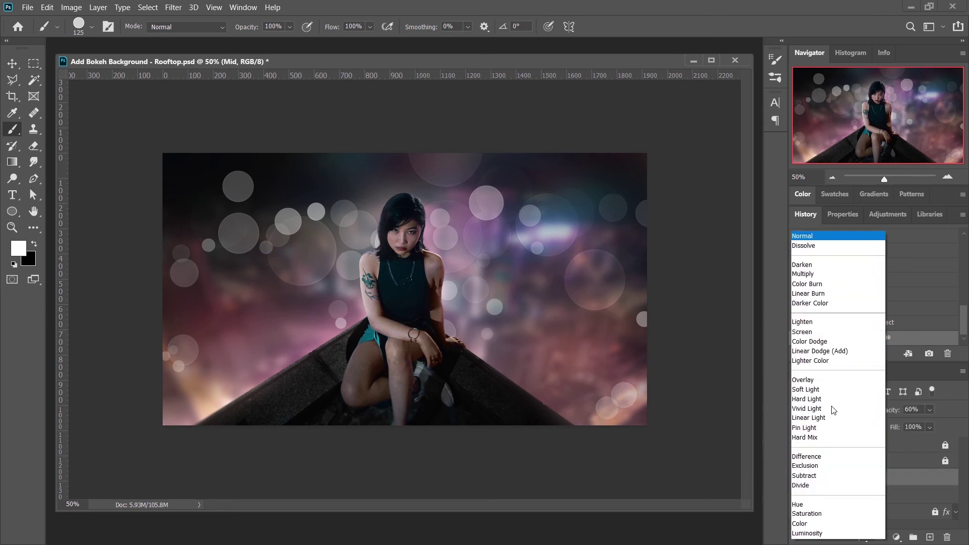
click(825, 381)
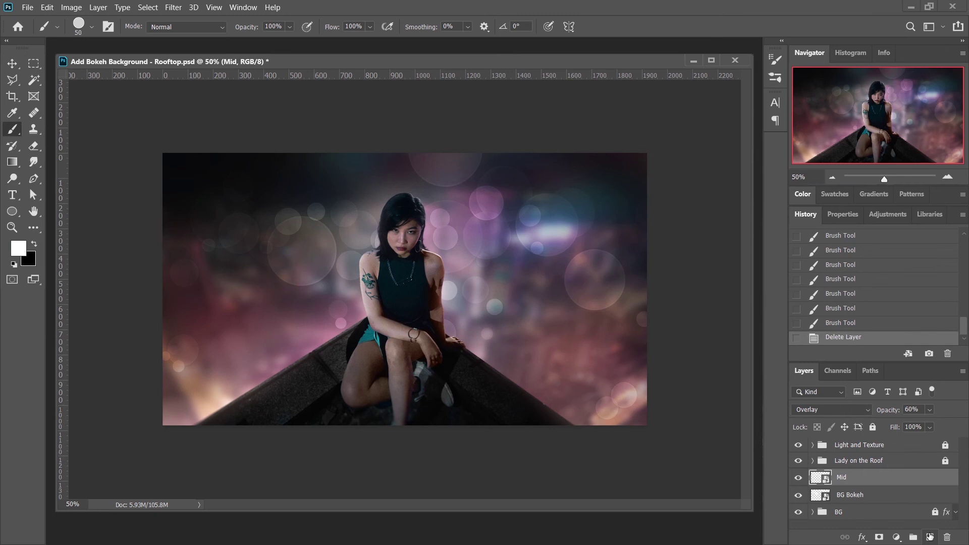
- Add a new layer directly above the Mid layer and name it Foreground
click(930, 536)
double_click(845, 476)
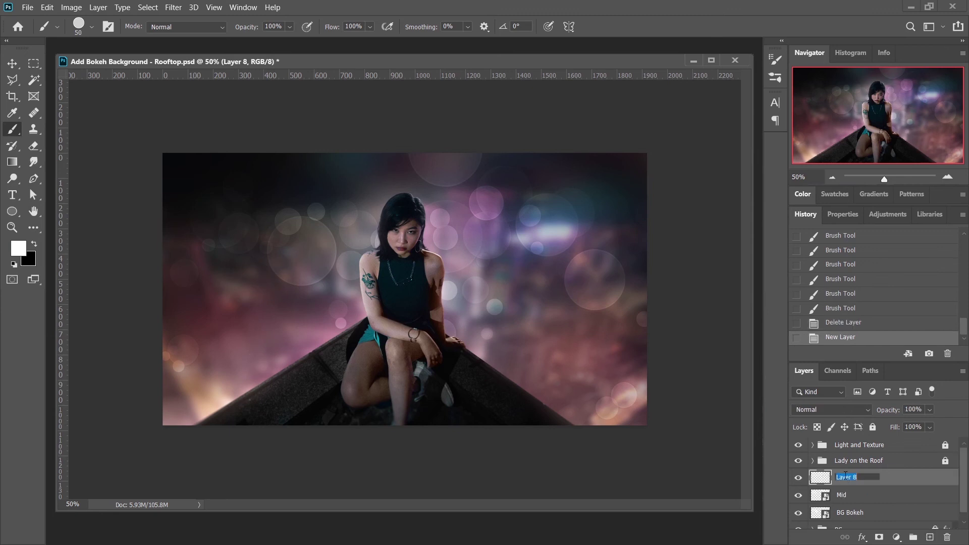
text(Foreground)
key(Return)
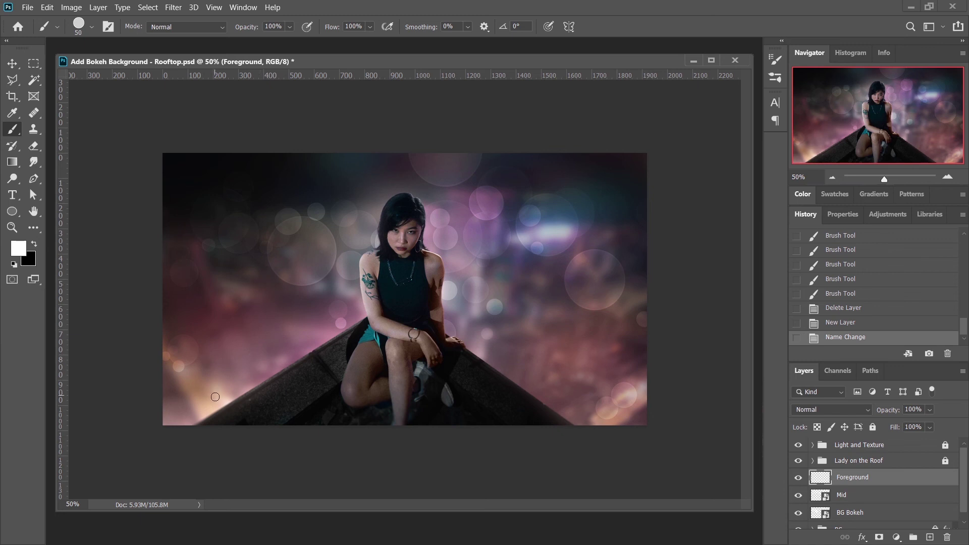
- Paint small bokeh circles with the 50 px brush over the lower-right glow, the blue light and beside the woman's arm on the Foreground layer
click(594, 406)
click(602, 417)
click(637, 383)
click(567, 223)
click(539, 234)
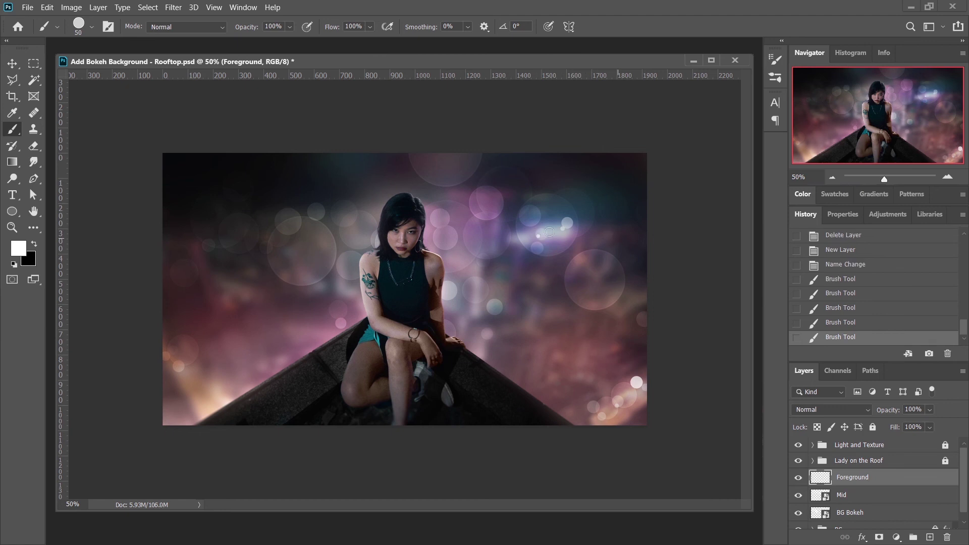
click(452, 287)
click(466, 270)
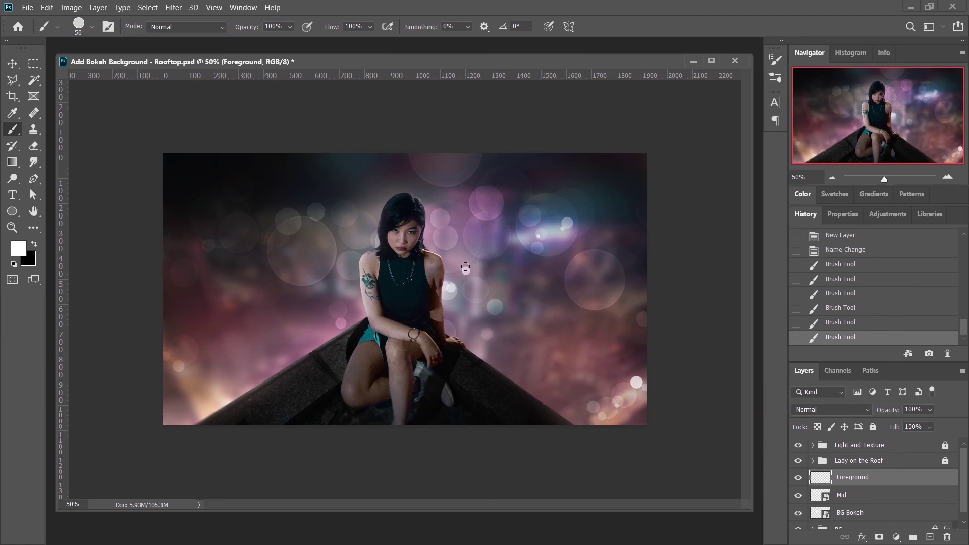
click(497, 350)
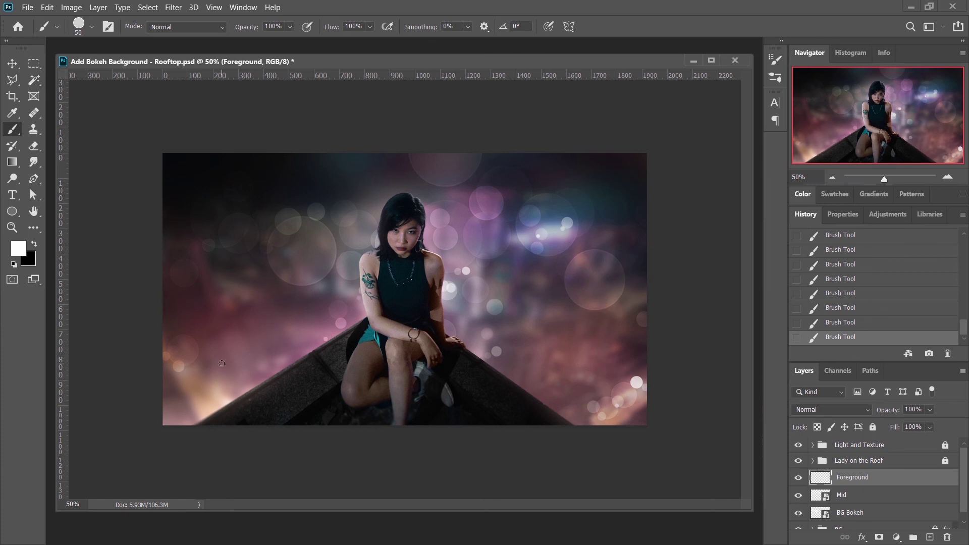
- Paint small 50 px bokeh circles over the lower-left glow and the mid-left background on the Foreground layer
click(227, 394)
click(230, 399)
click(208, 412)
click(199, 402)
click(202, 388)
click(191, 384)
click(182, 371)
click(228, 291)
click(244, 302)
click(309, 273)
click(322, 293)
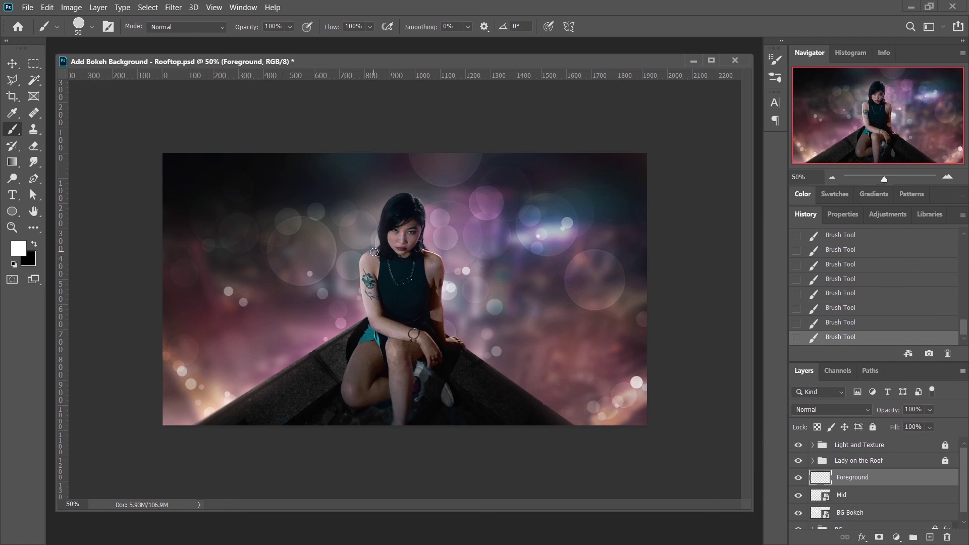
- Convert the Foreground layer to a smart object and set its blend mode to Overlay
right_click(900, 477)
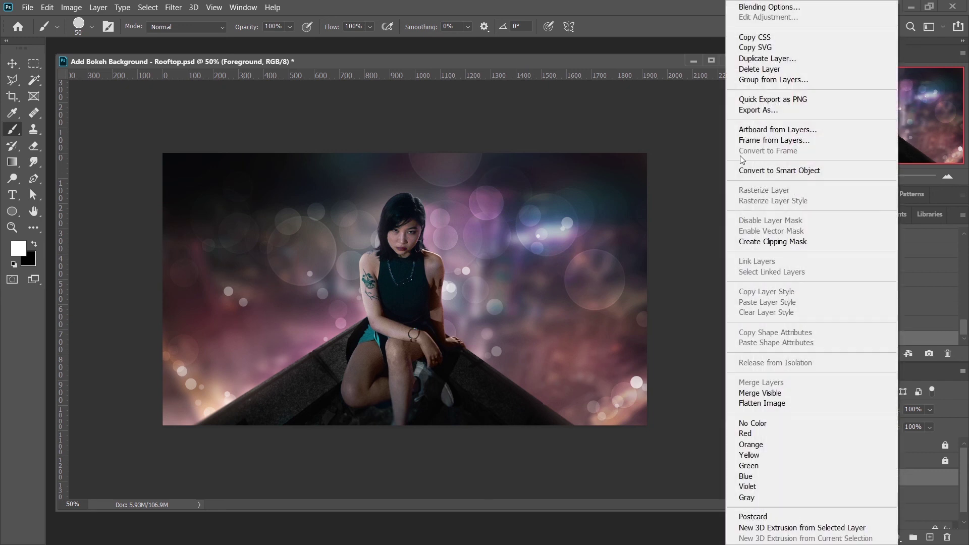
click(759, 170)
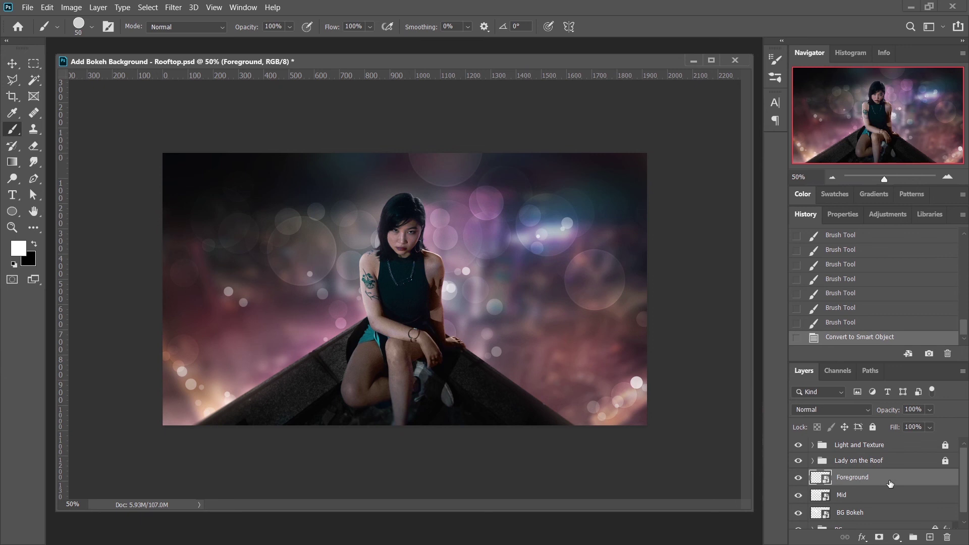
click(810, 408)
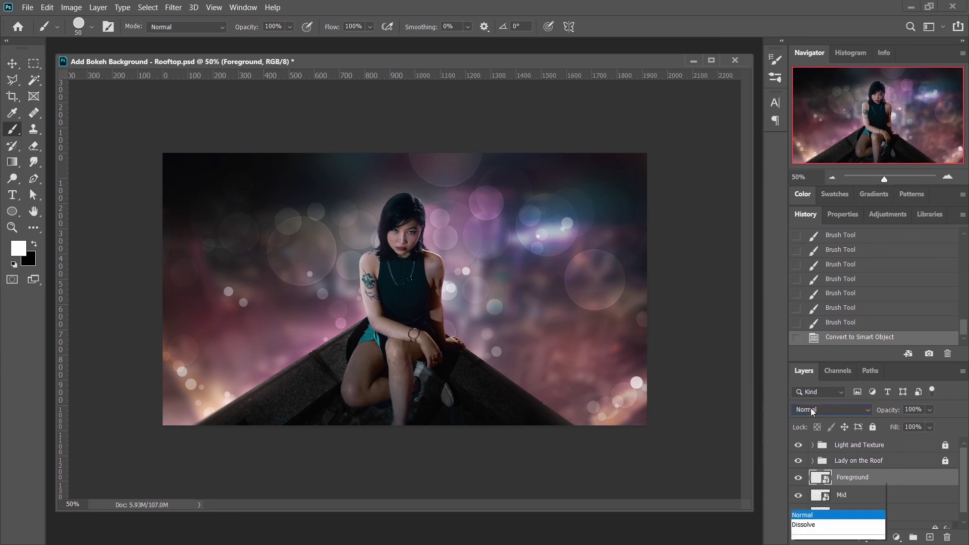
click(810, 381)
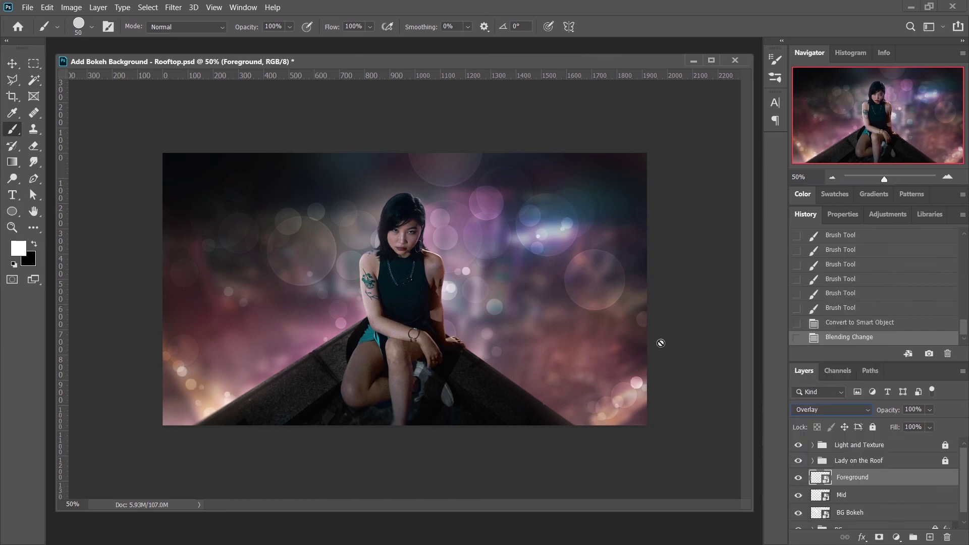
- Apply a Gaussian Blur with a radius of 6 pixels to the BG Bokeh layer
click(871, 516)
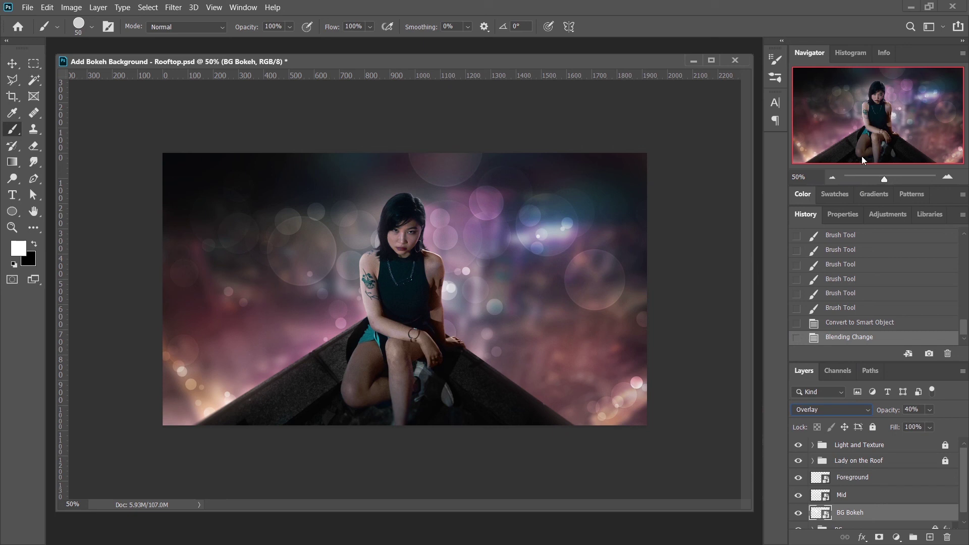
click(948, 176)
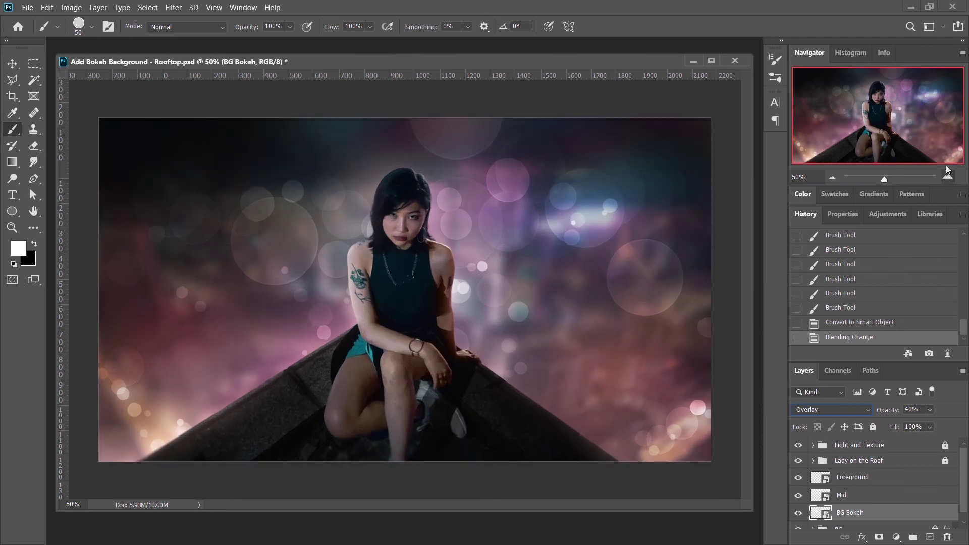
click(178, 9)
mouse_move(234, 158)
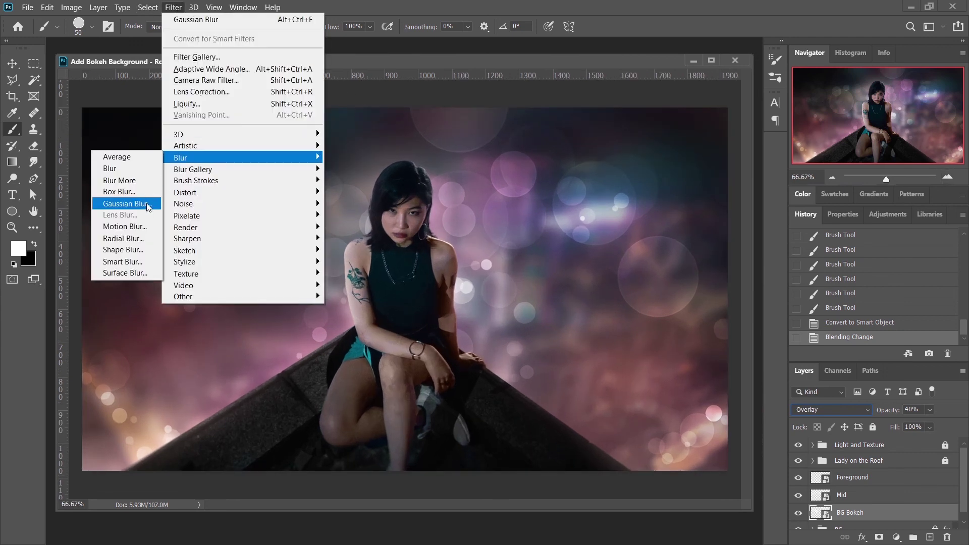
click(126, 204)
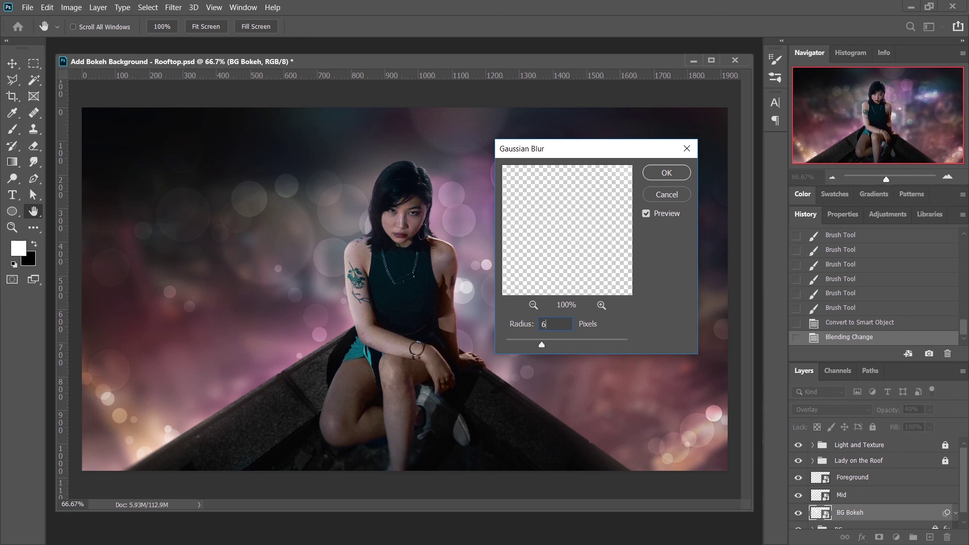
key(Return)
- Apply a Gaussian Blur with a radius of about 3.6 pixels to the Mid layer
click(896, 499)
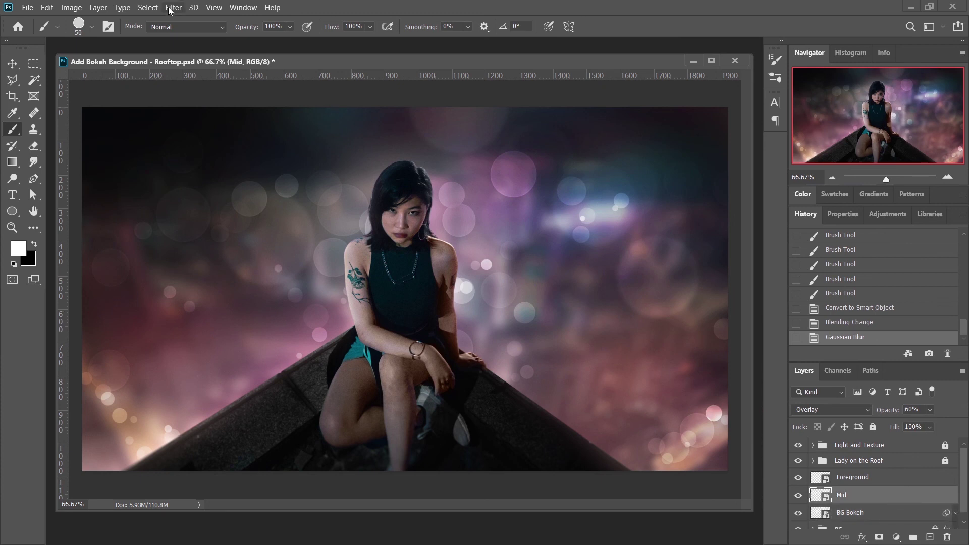
click(173, 7)
mouse_move(180, 157)
click(126, 202)
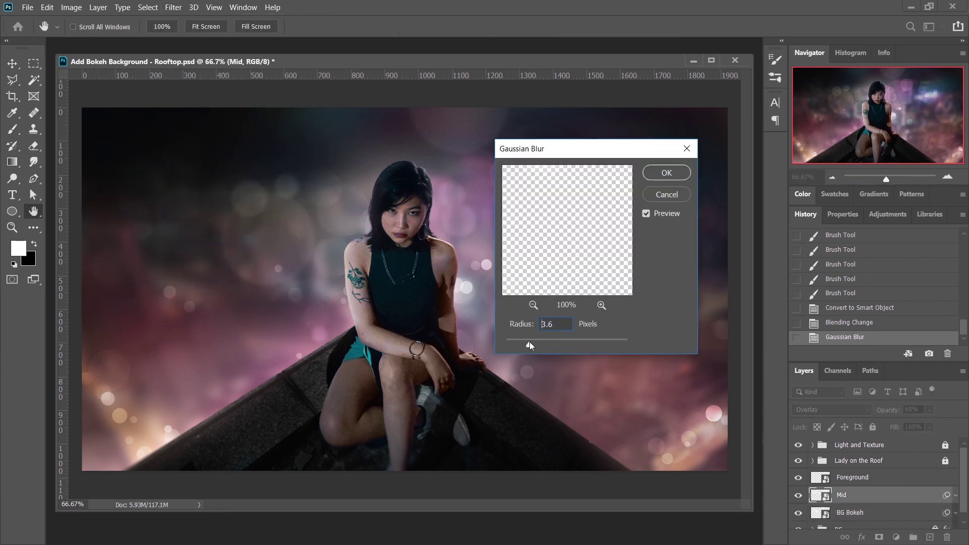
drag(527, 343, 529, 344)
key(Return)
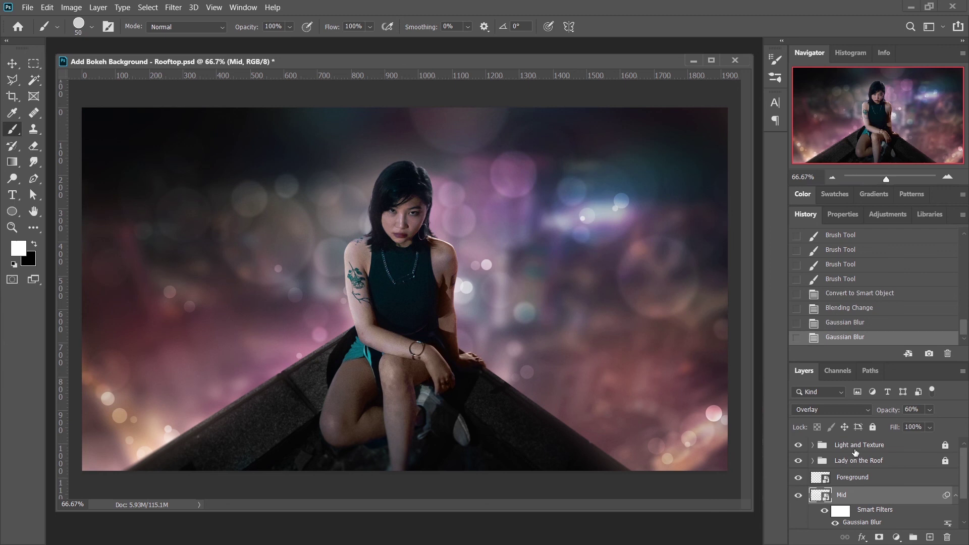
- Apply a Gaussian Blur with a radius of 2.5 pixels to the Foreground layer
click(895, 482)
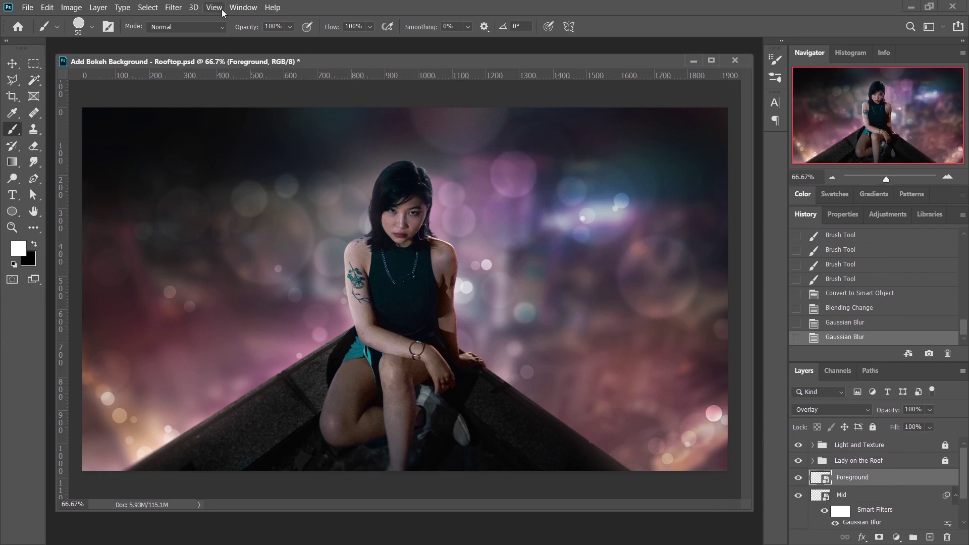
click(172, 7)
mouse_move(192, 156)
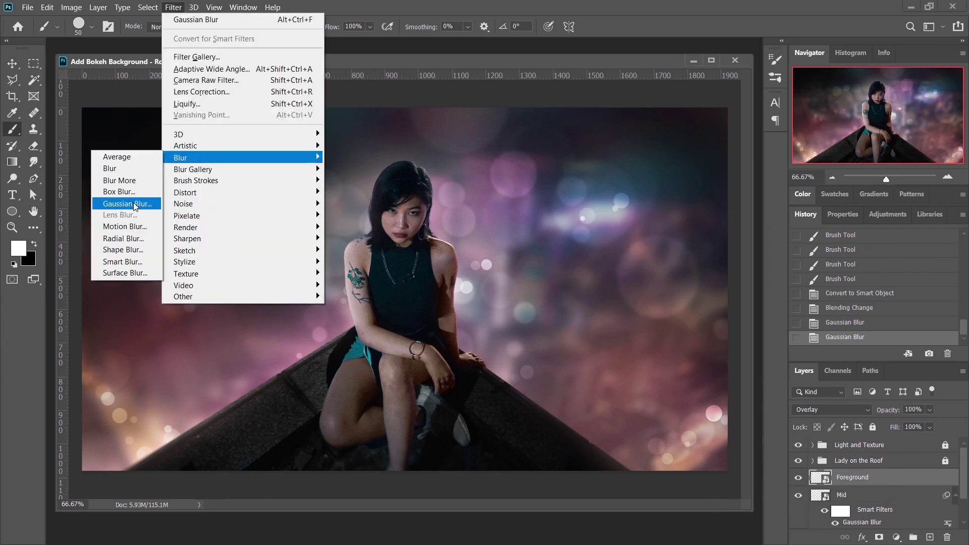
click(126, 204)
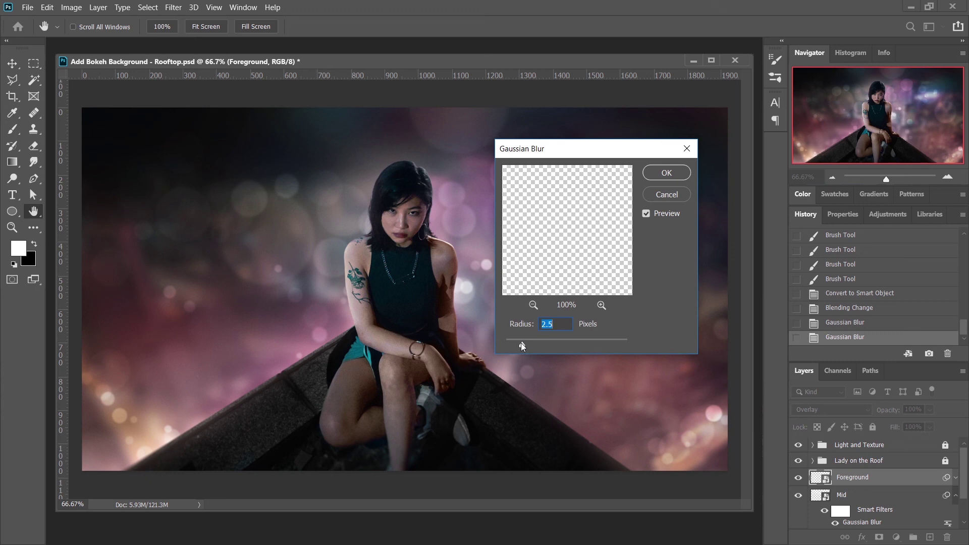
key(Return)
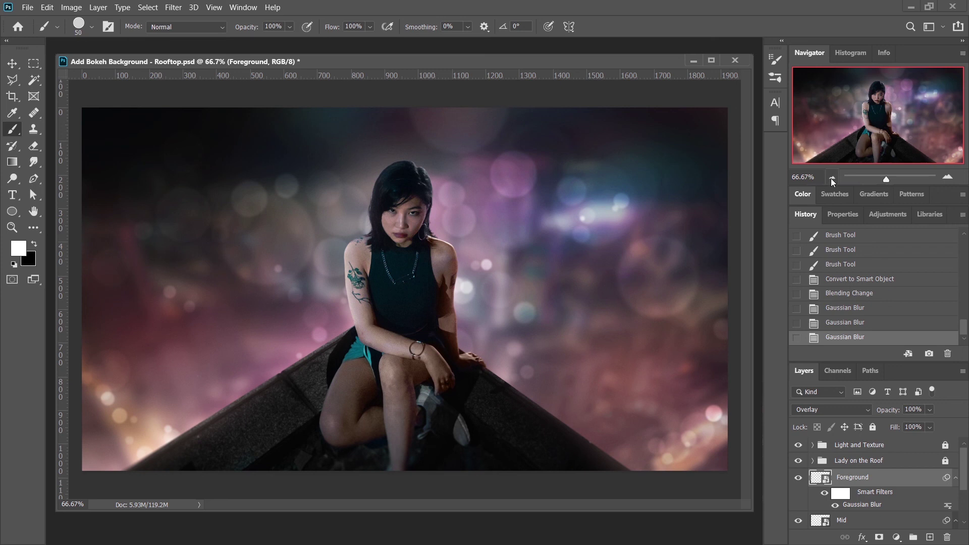
- Group the Foreground, Mid and BG Bokeh layers and name the group Bokeh
click(956, 477)
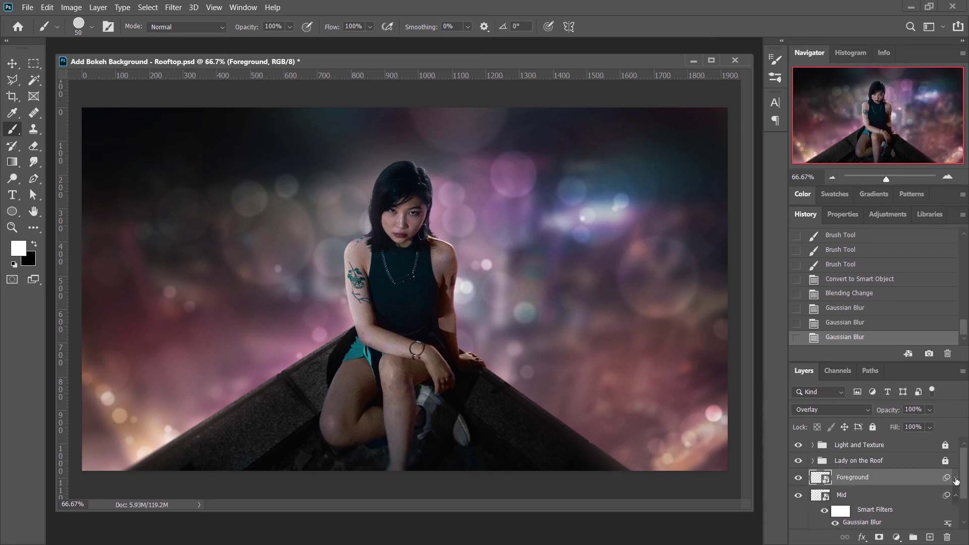
click(956, 497)
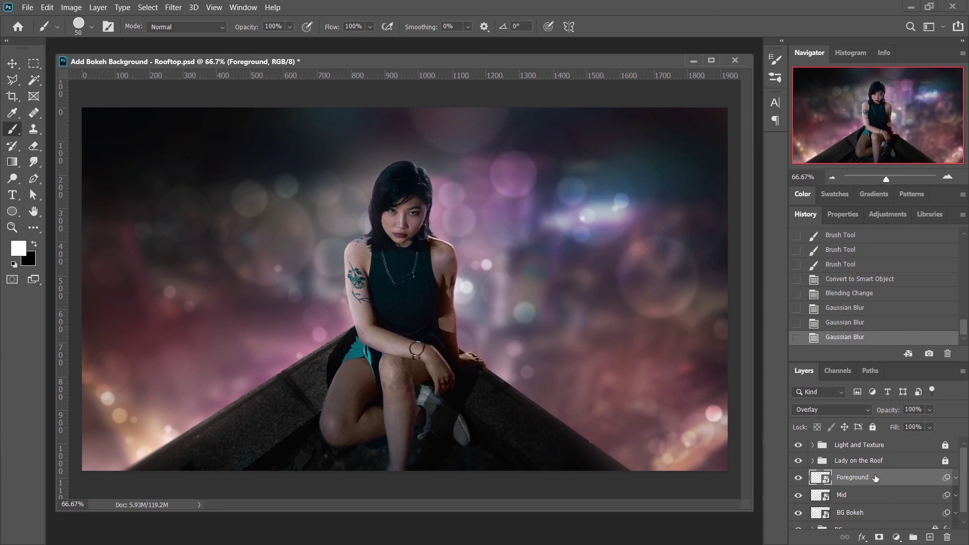
shift+click(879, 515)
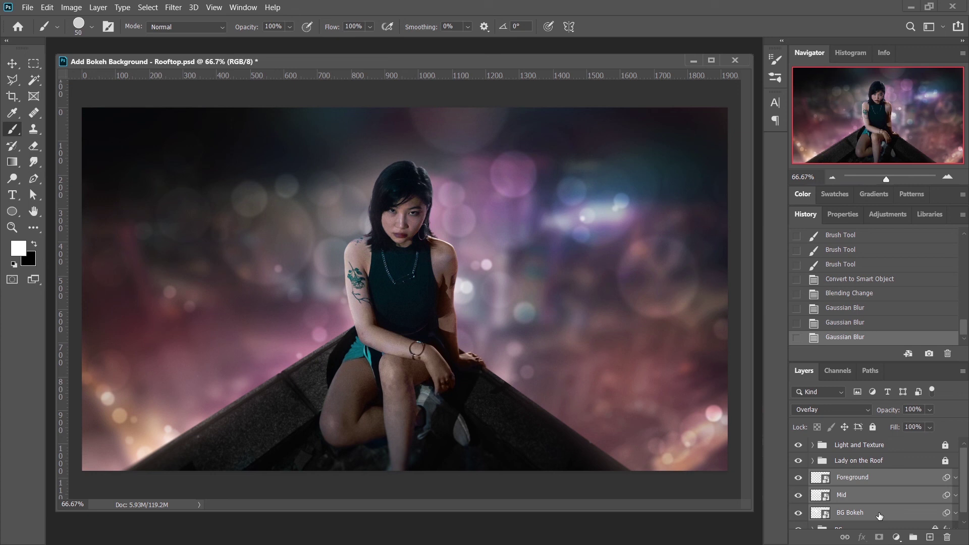
key(ctrl+g)
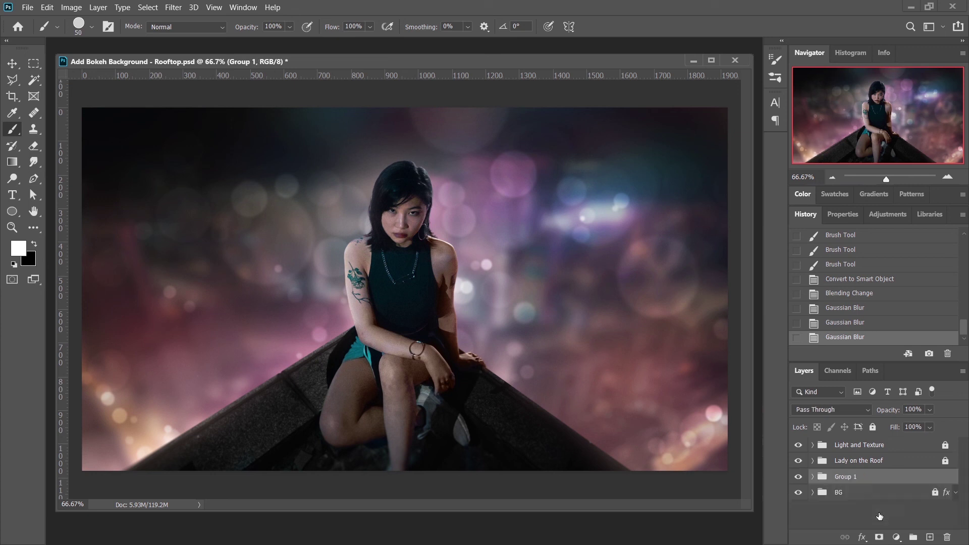
double_click(851, 476)
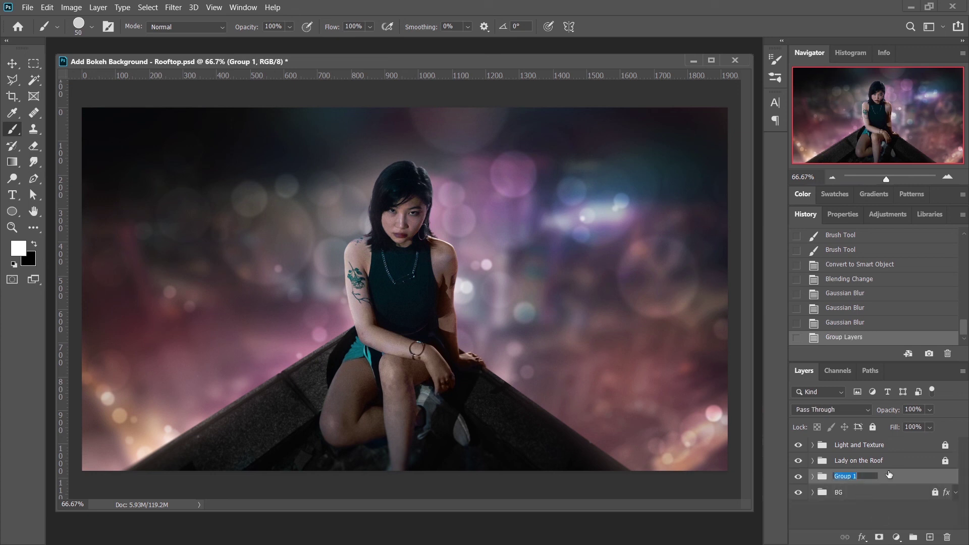
text(Bokeh)
key(Return)
- Compare the composite with and without the bokeh effect by toggling the Bokeh group's visibility, including at 50% zoom
click(797, 477)
click(797, 477)
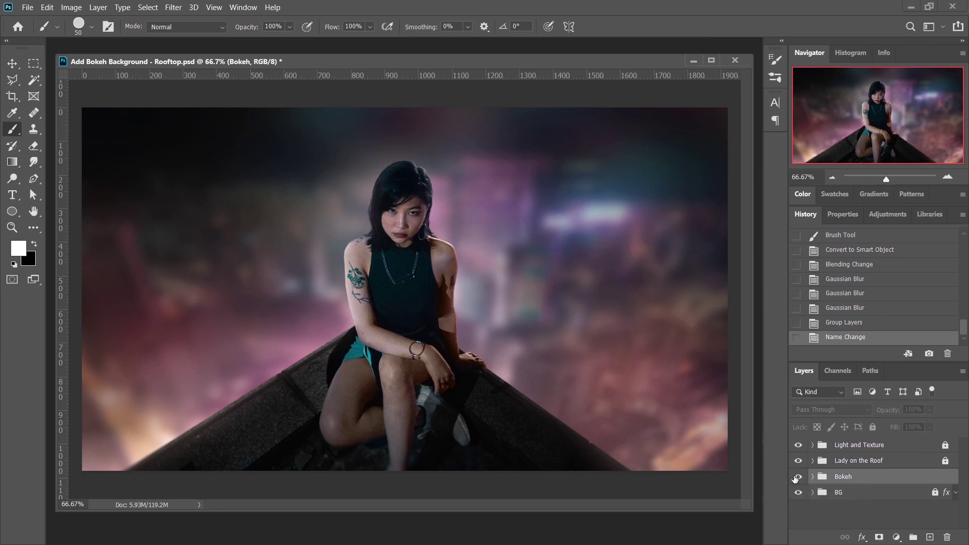
click(797, 477)
click(797, 477)
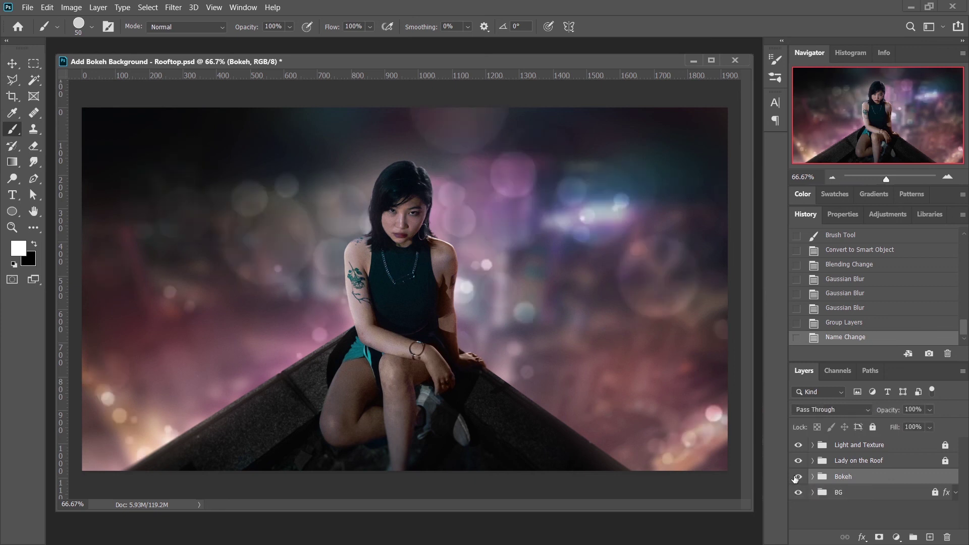
click(832, 177)
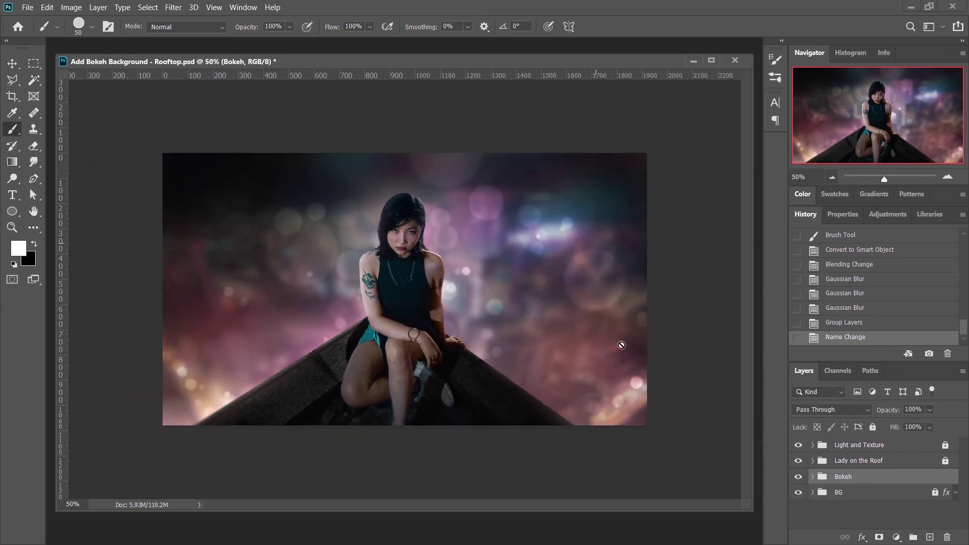
click(798, 477)
click(798, 477)
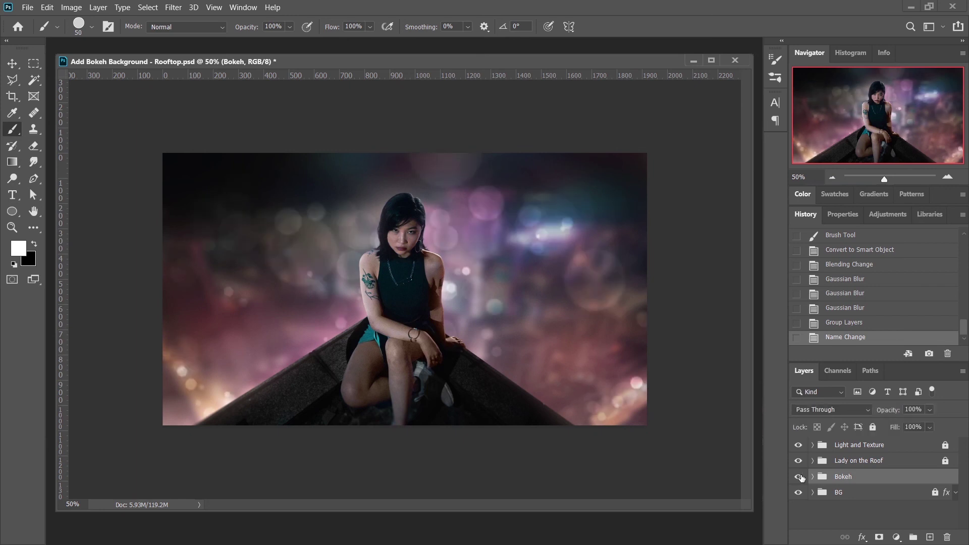